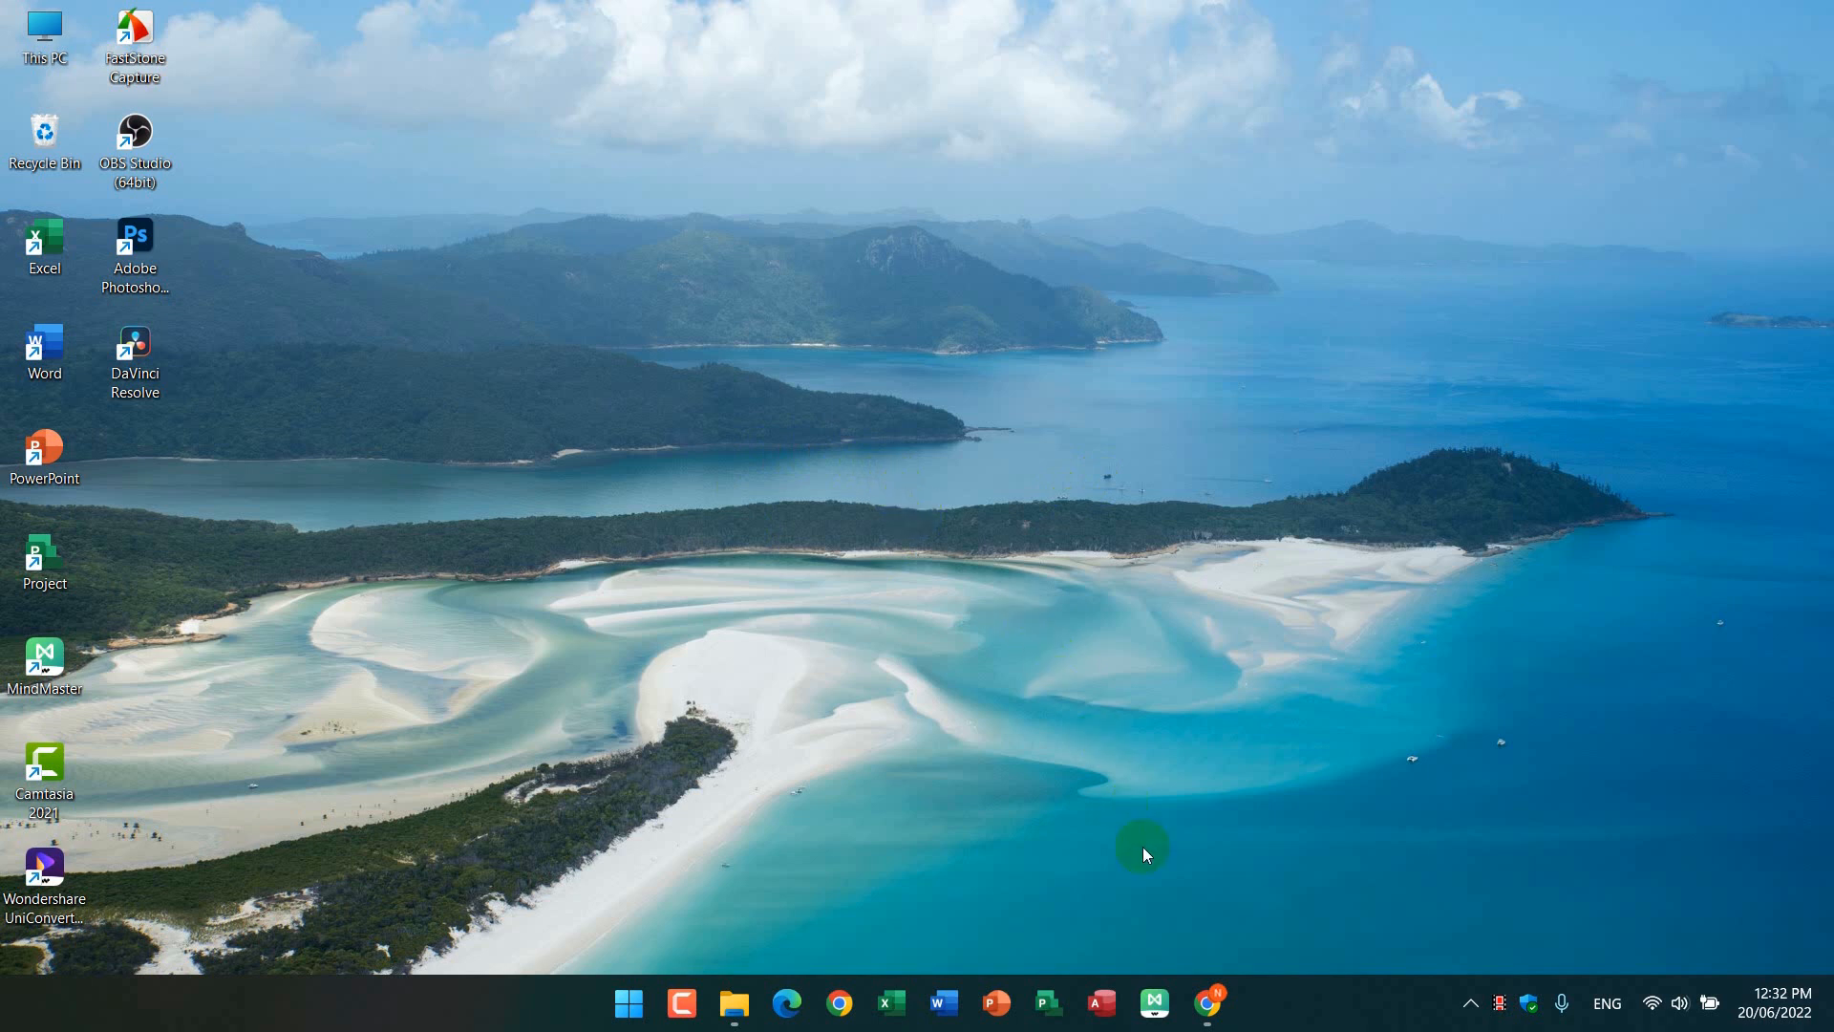
Step: Open Chrome, search Google for youtube, and open the YouTube website from the results
left_click(1209, 1003)
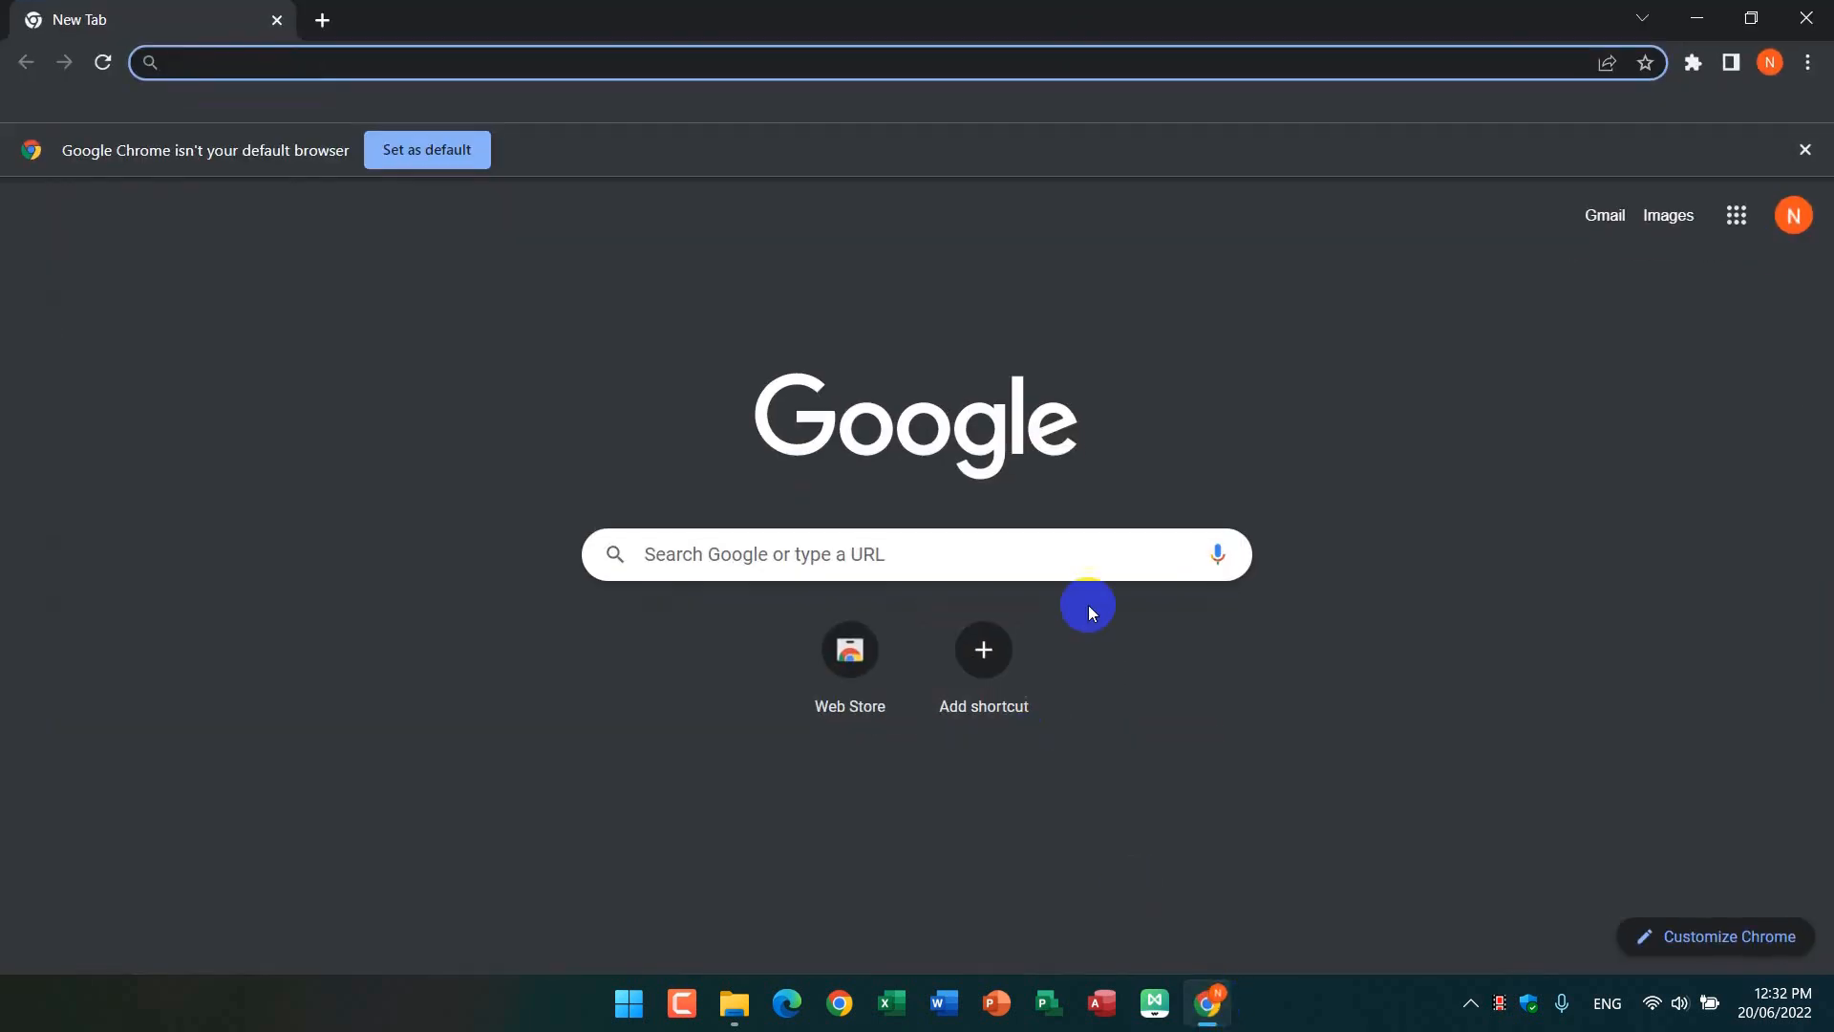
left_click(1117, 545)
type("youtube")
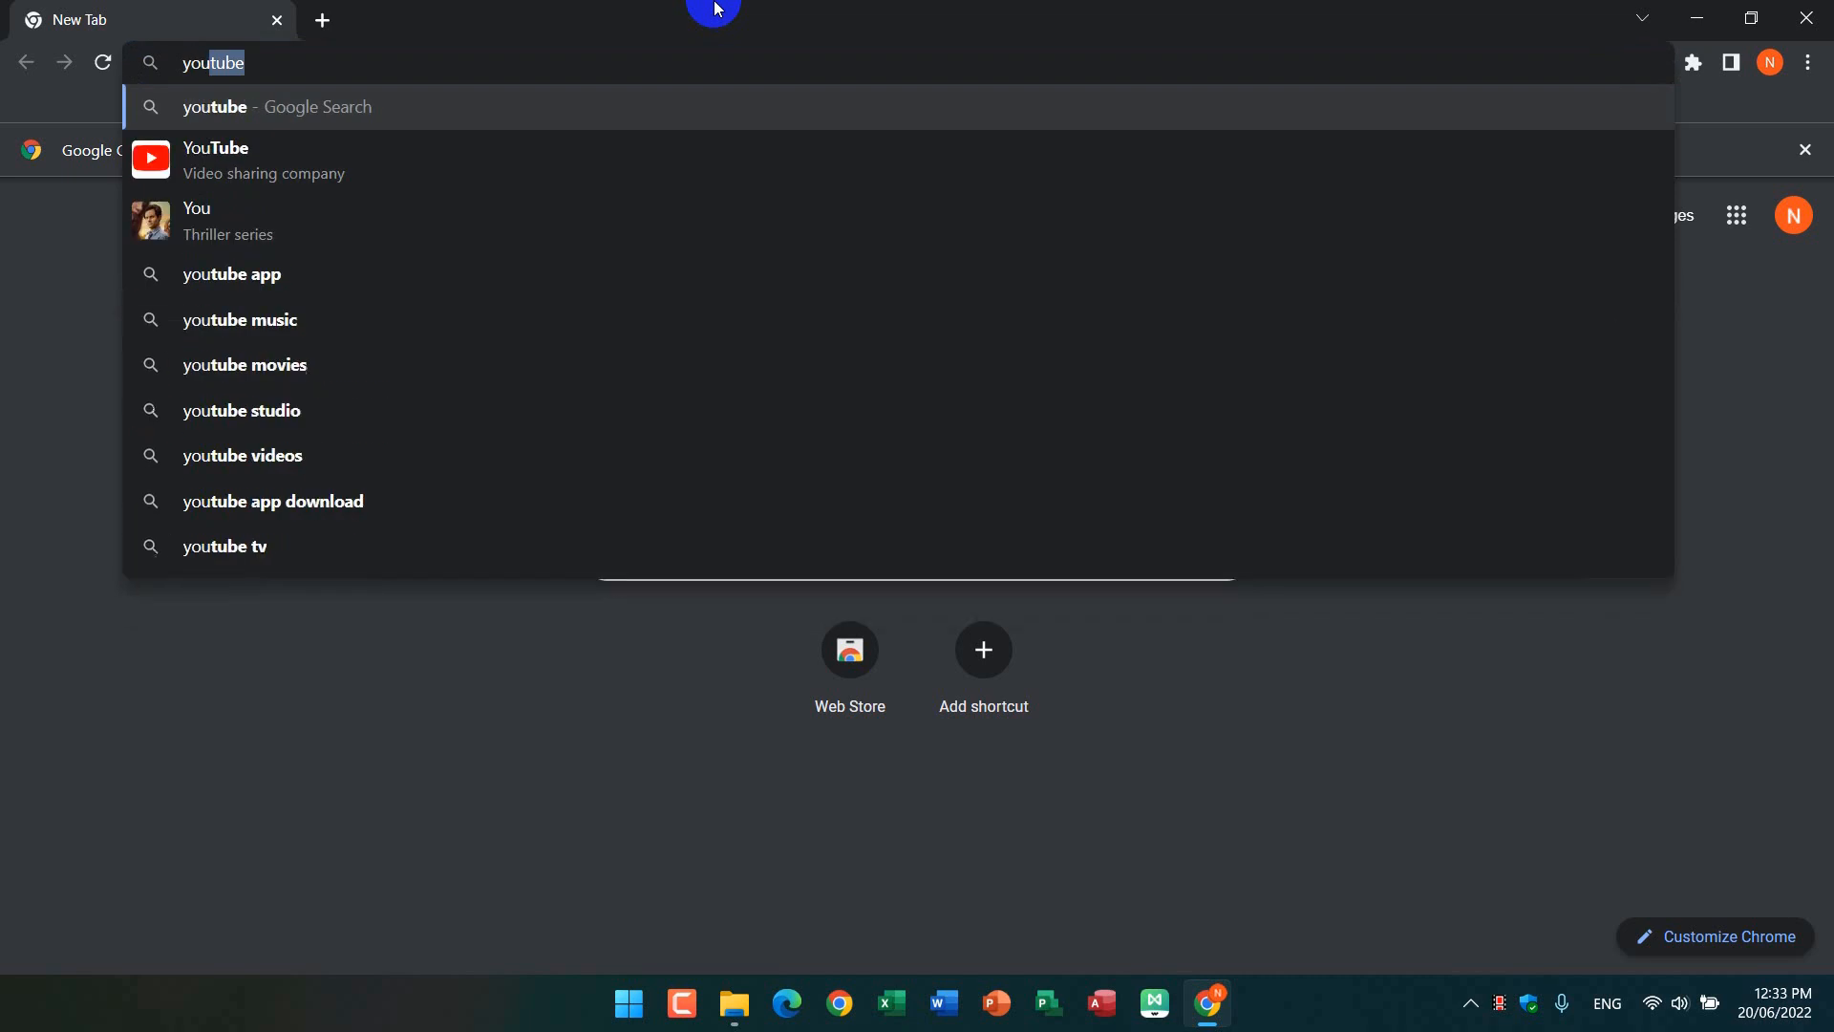
key("Return")
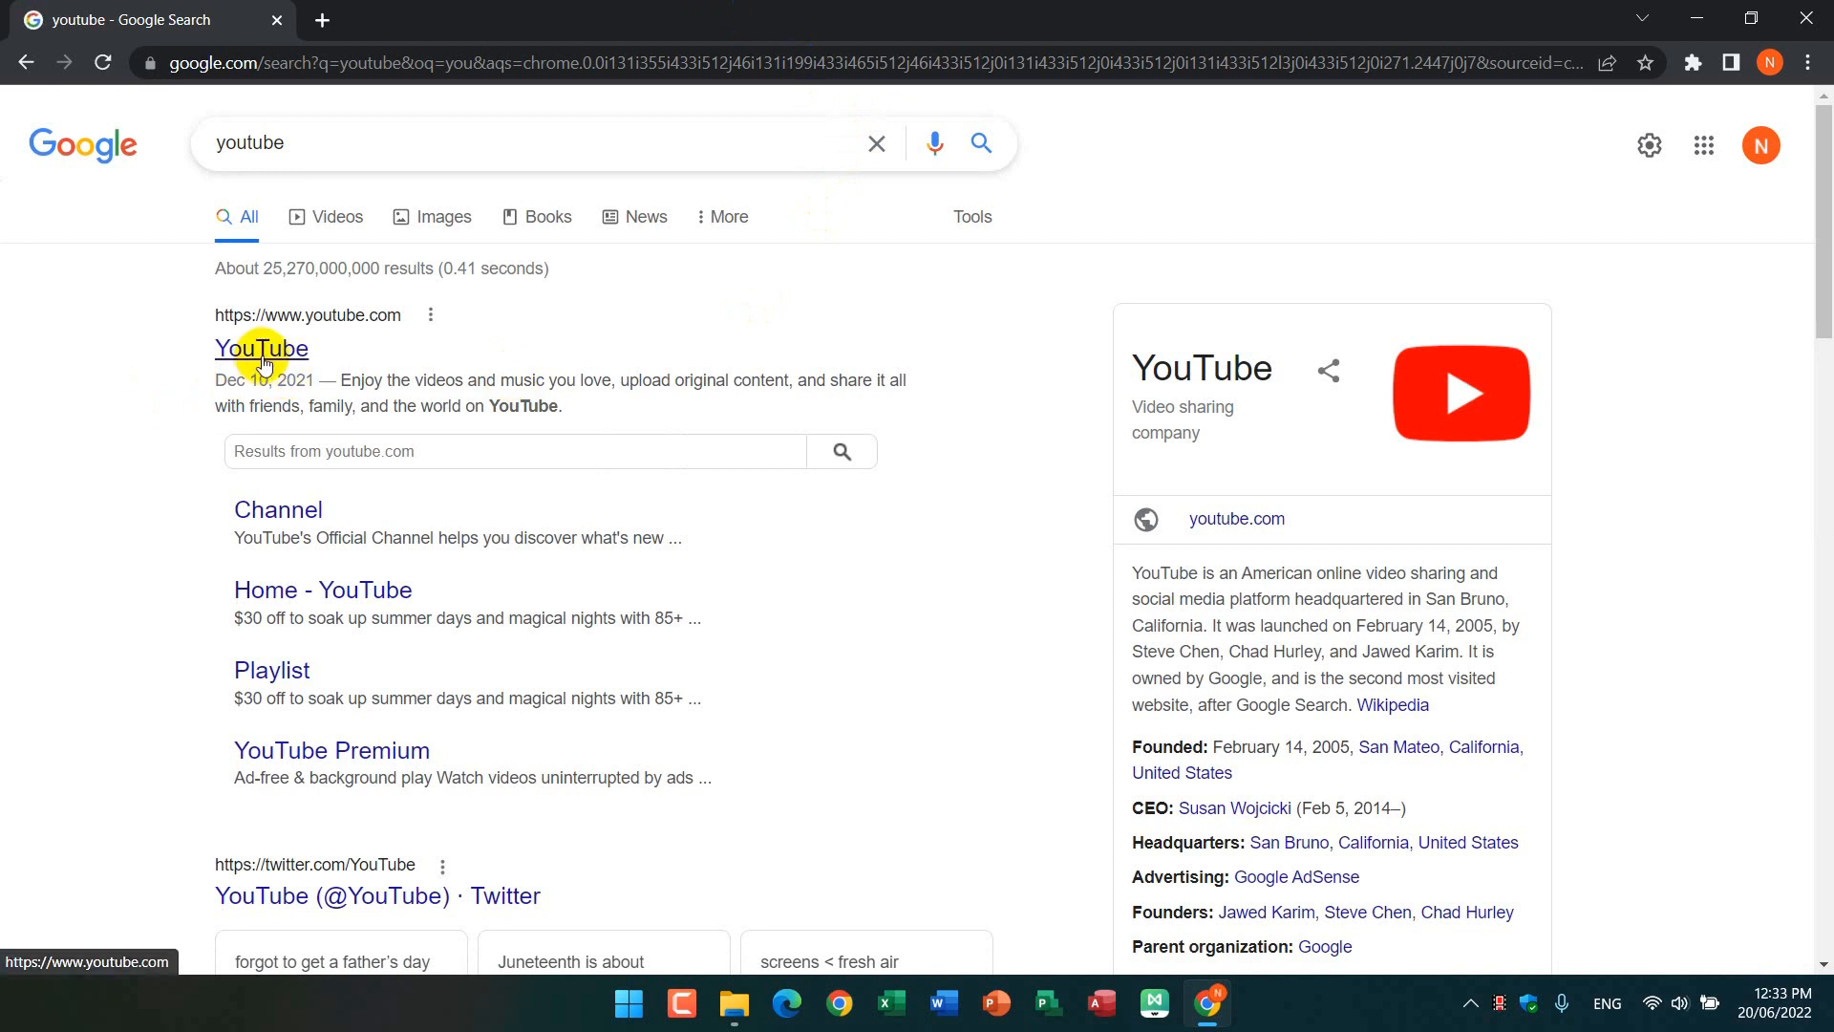
left_click(264, 352)
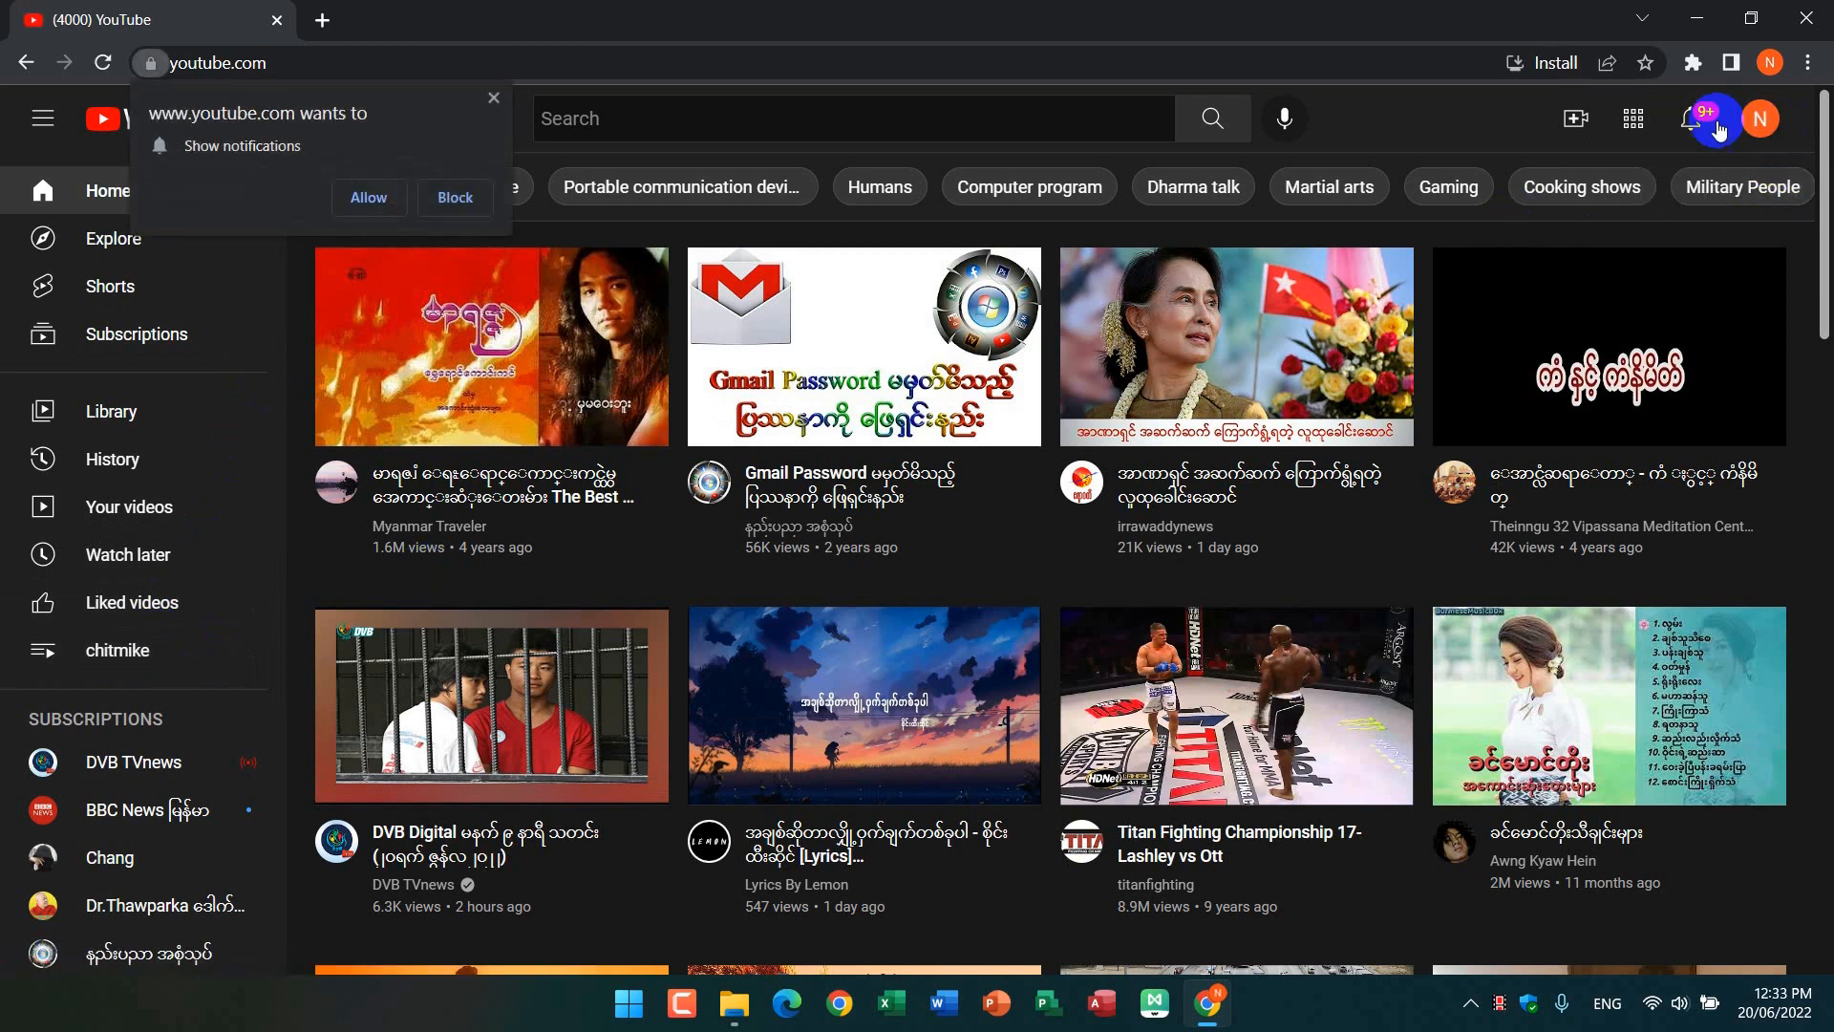
Step: View the account's existing channel page, dismiss the site's notification request, and return to the YouTube home page
left_click(1769, 124)
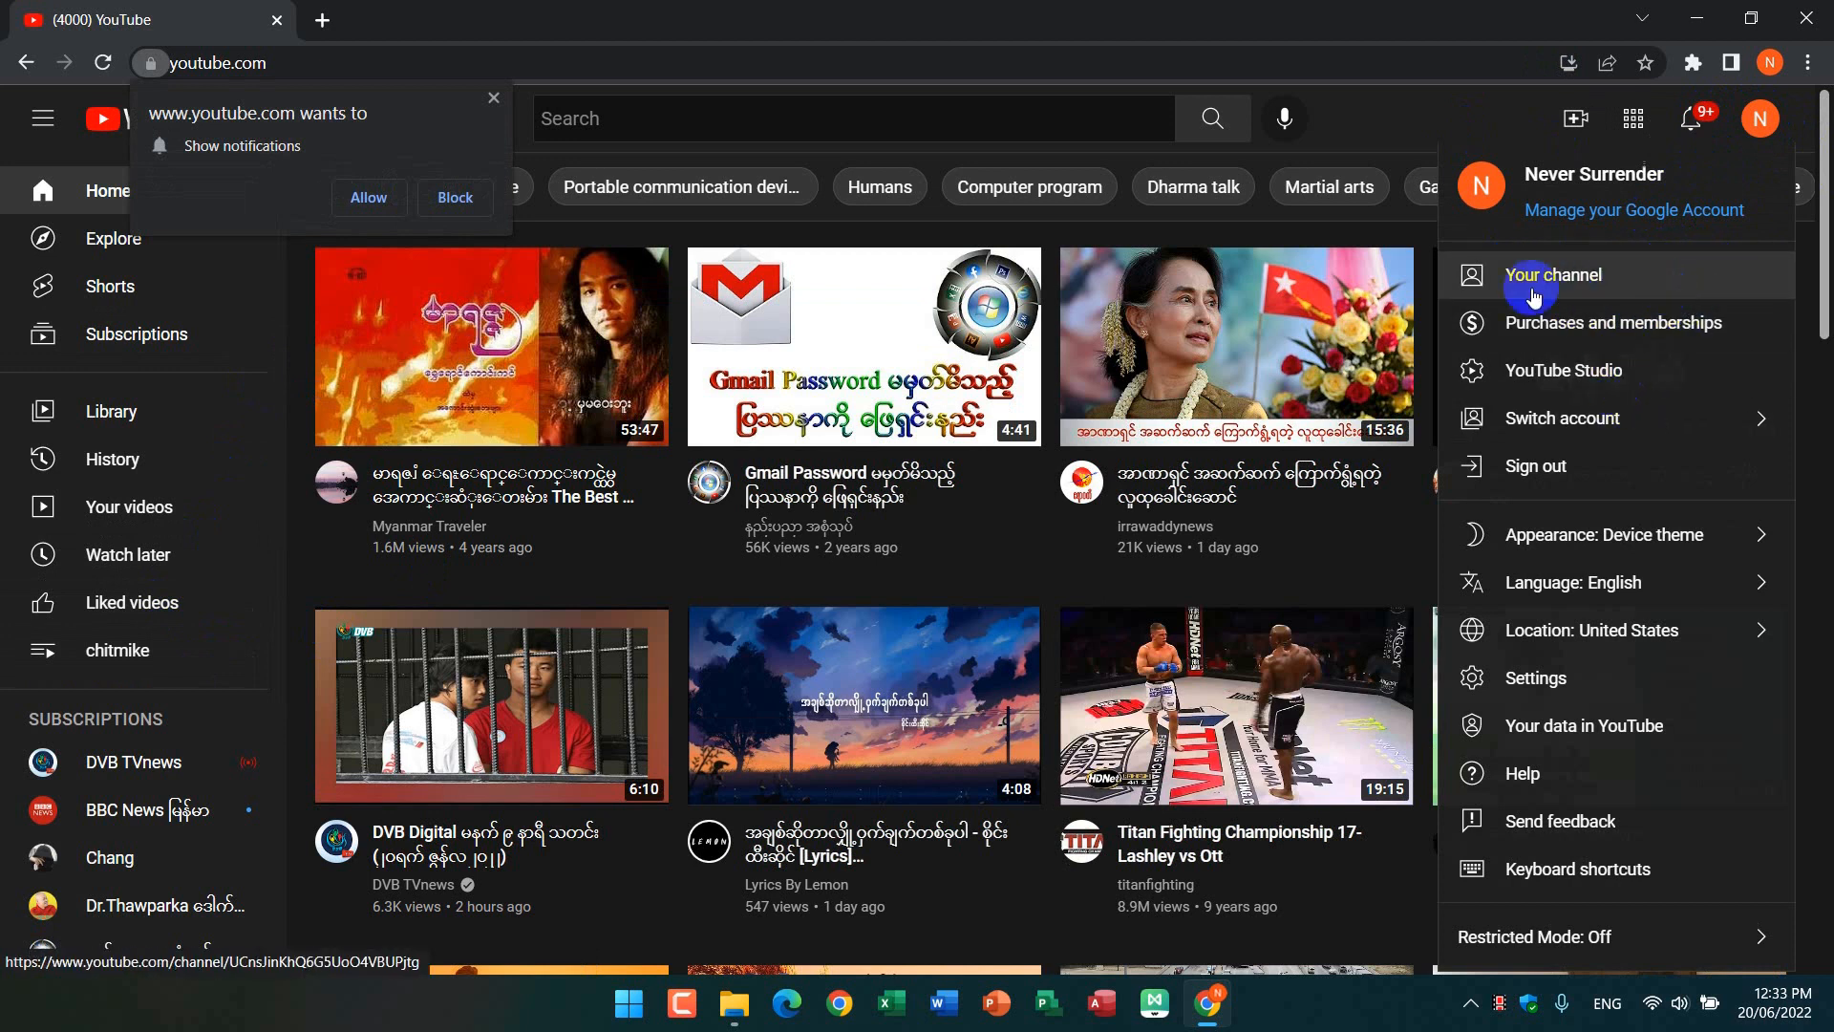
left_click(1629, 289)
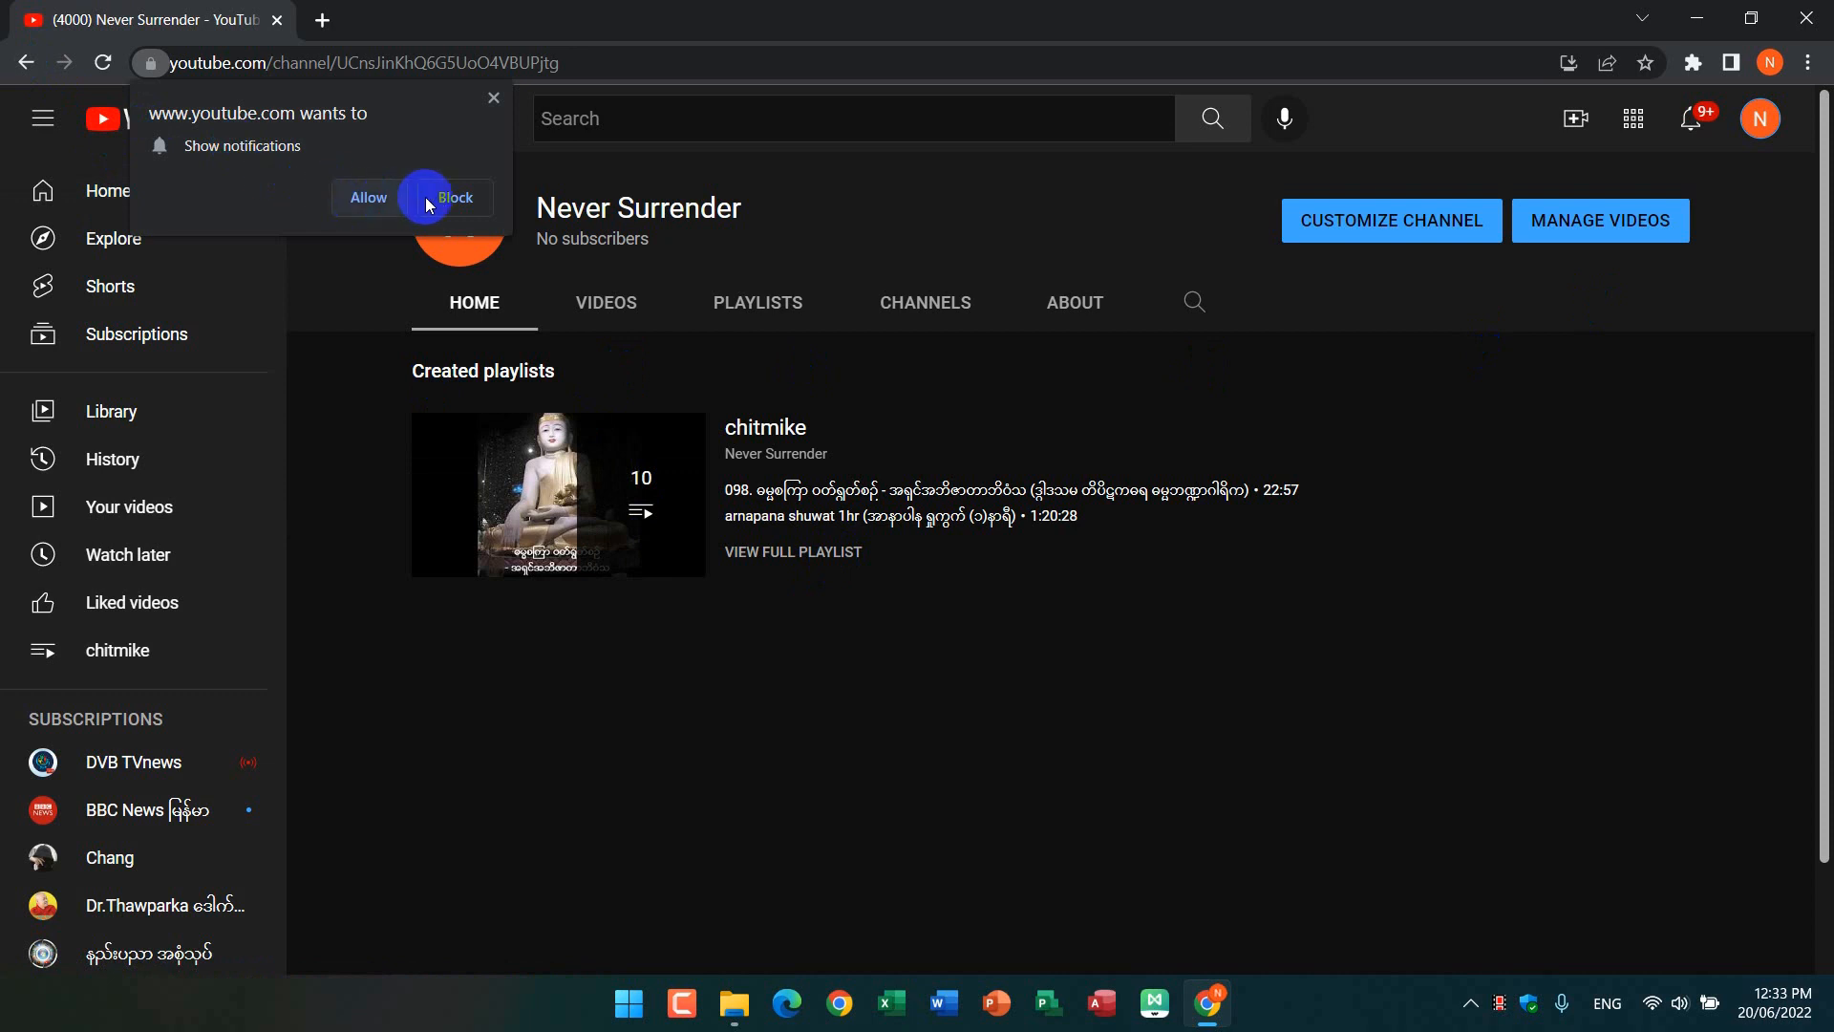
left_click(490, 101)
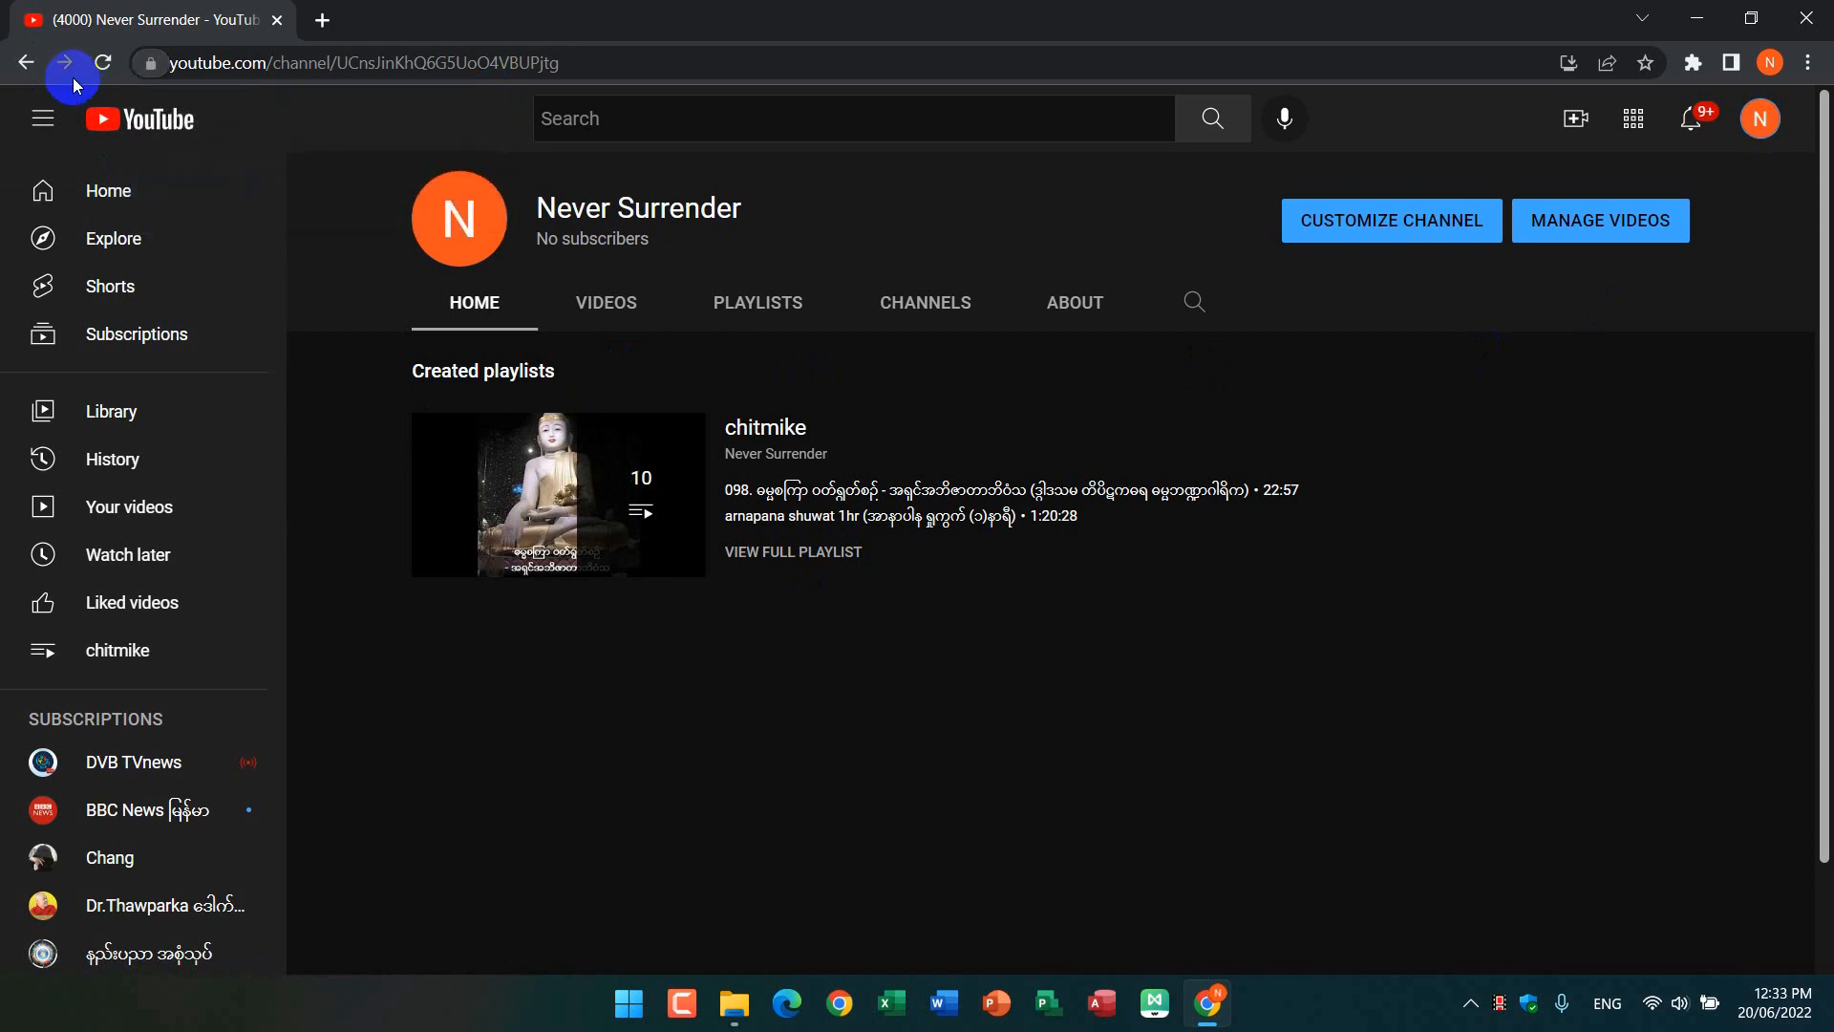
left_click(23, 63)
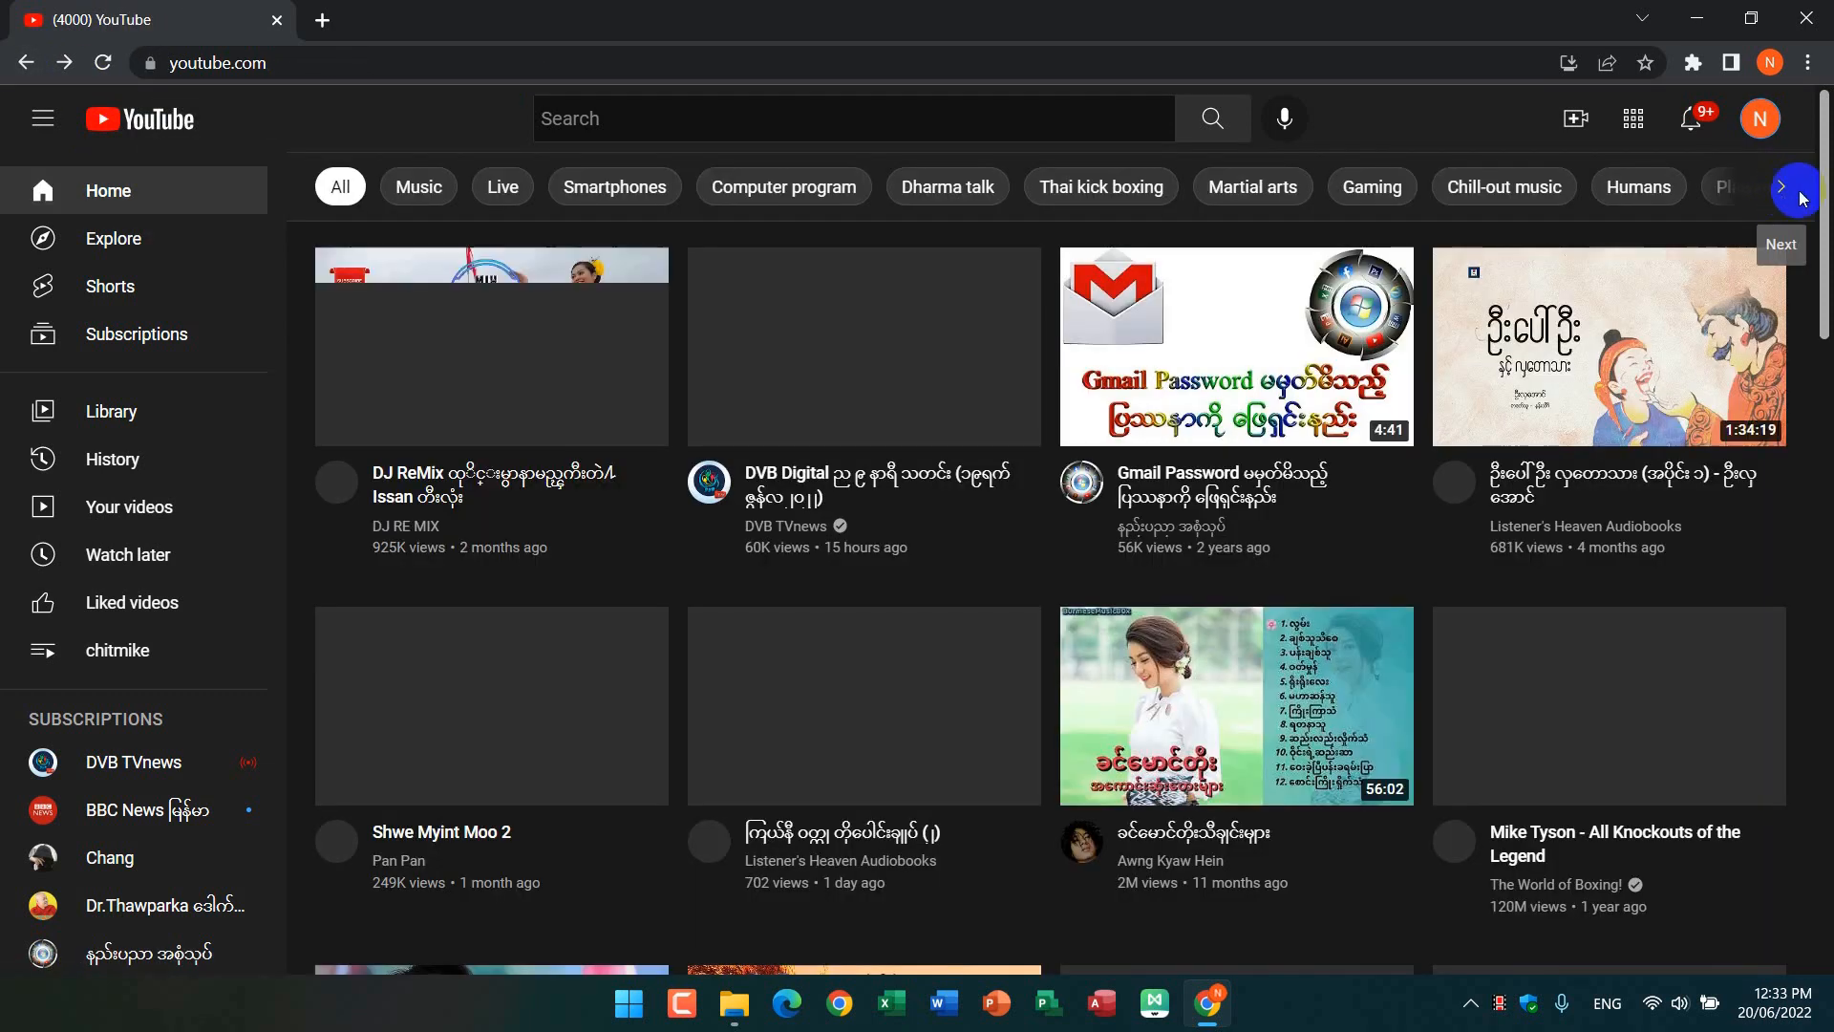
Step: Go to the channel management page in the YouTube account settings and start creating a new channel
left_click(1758, 134)
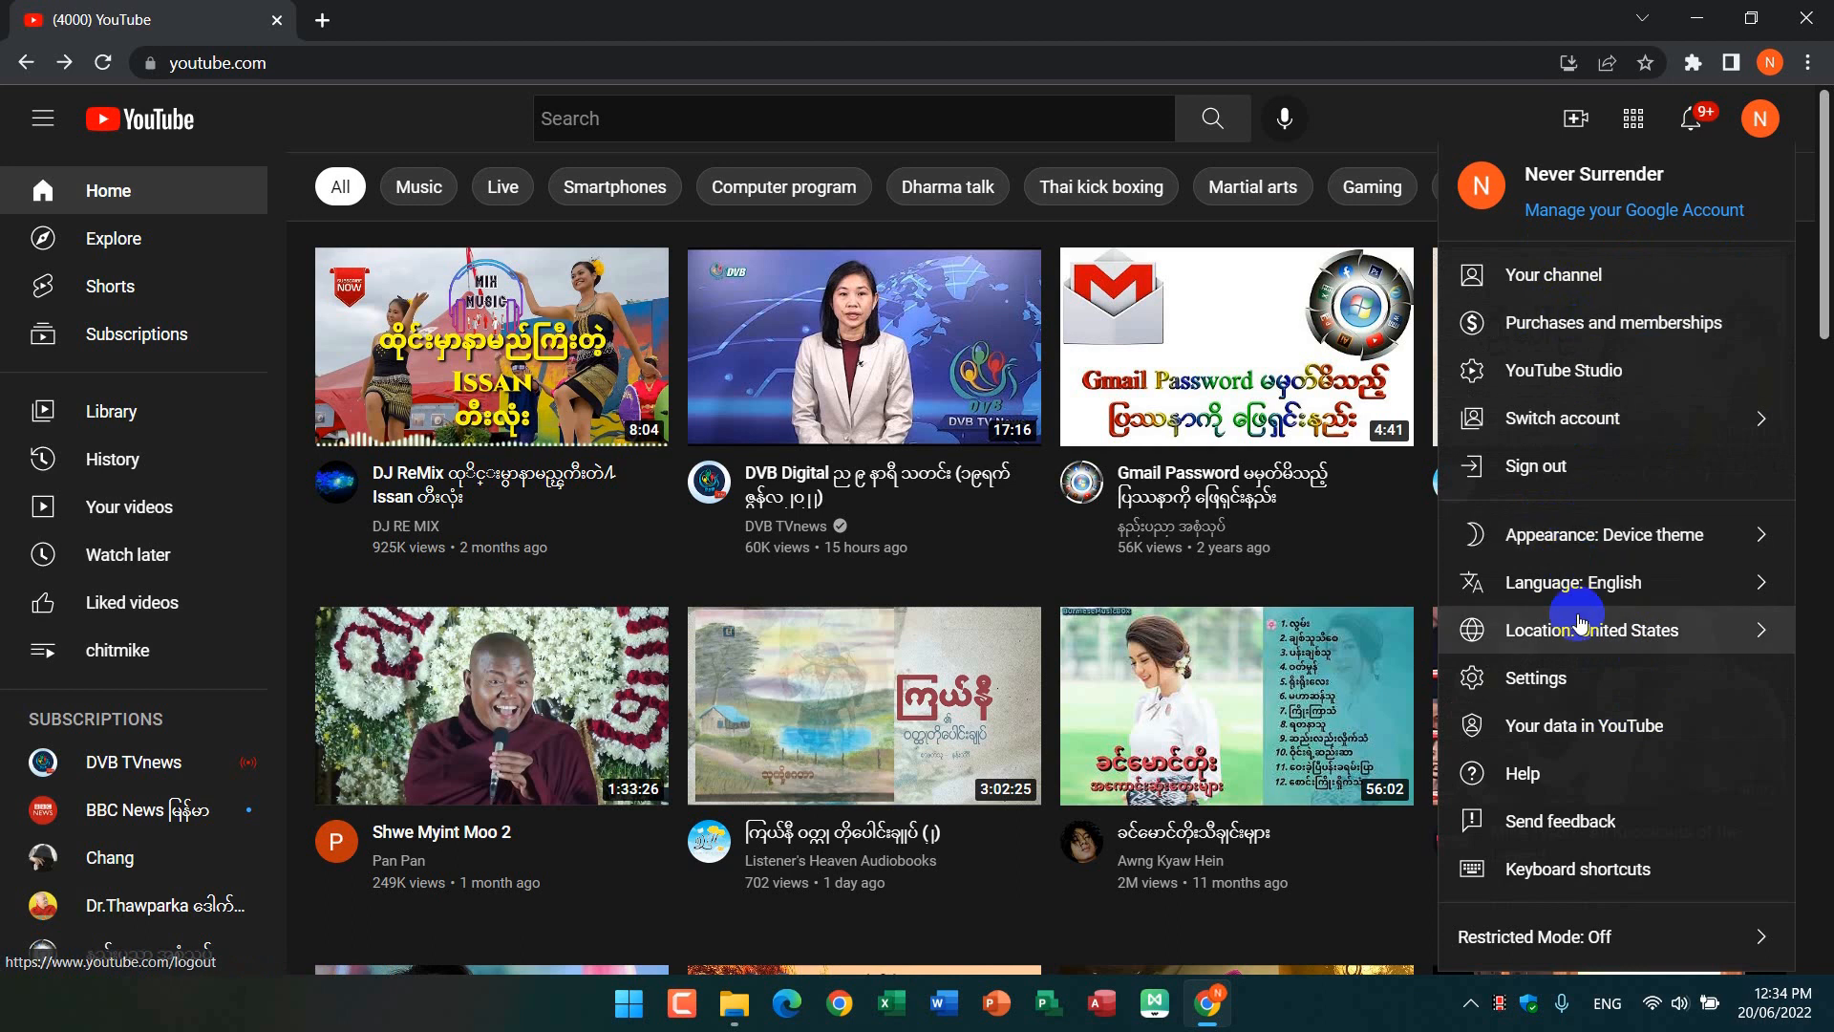
left_click(1572, 678)
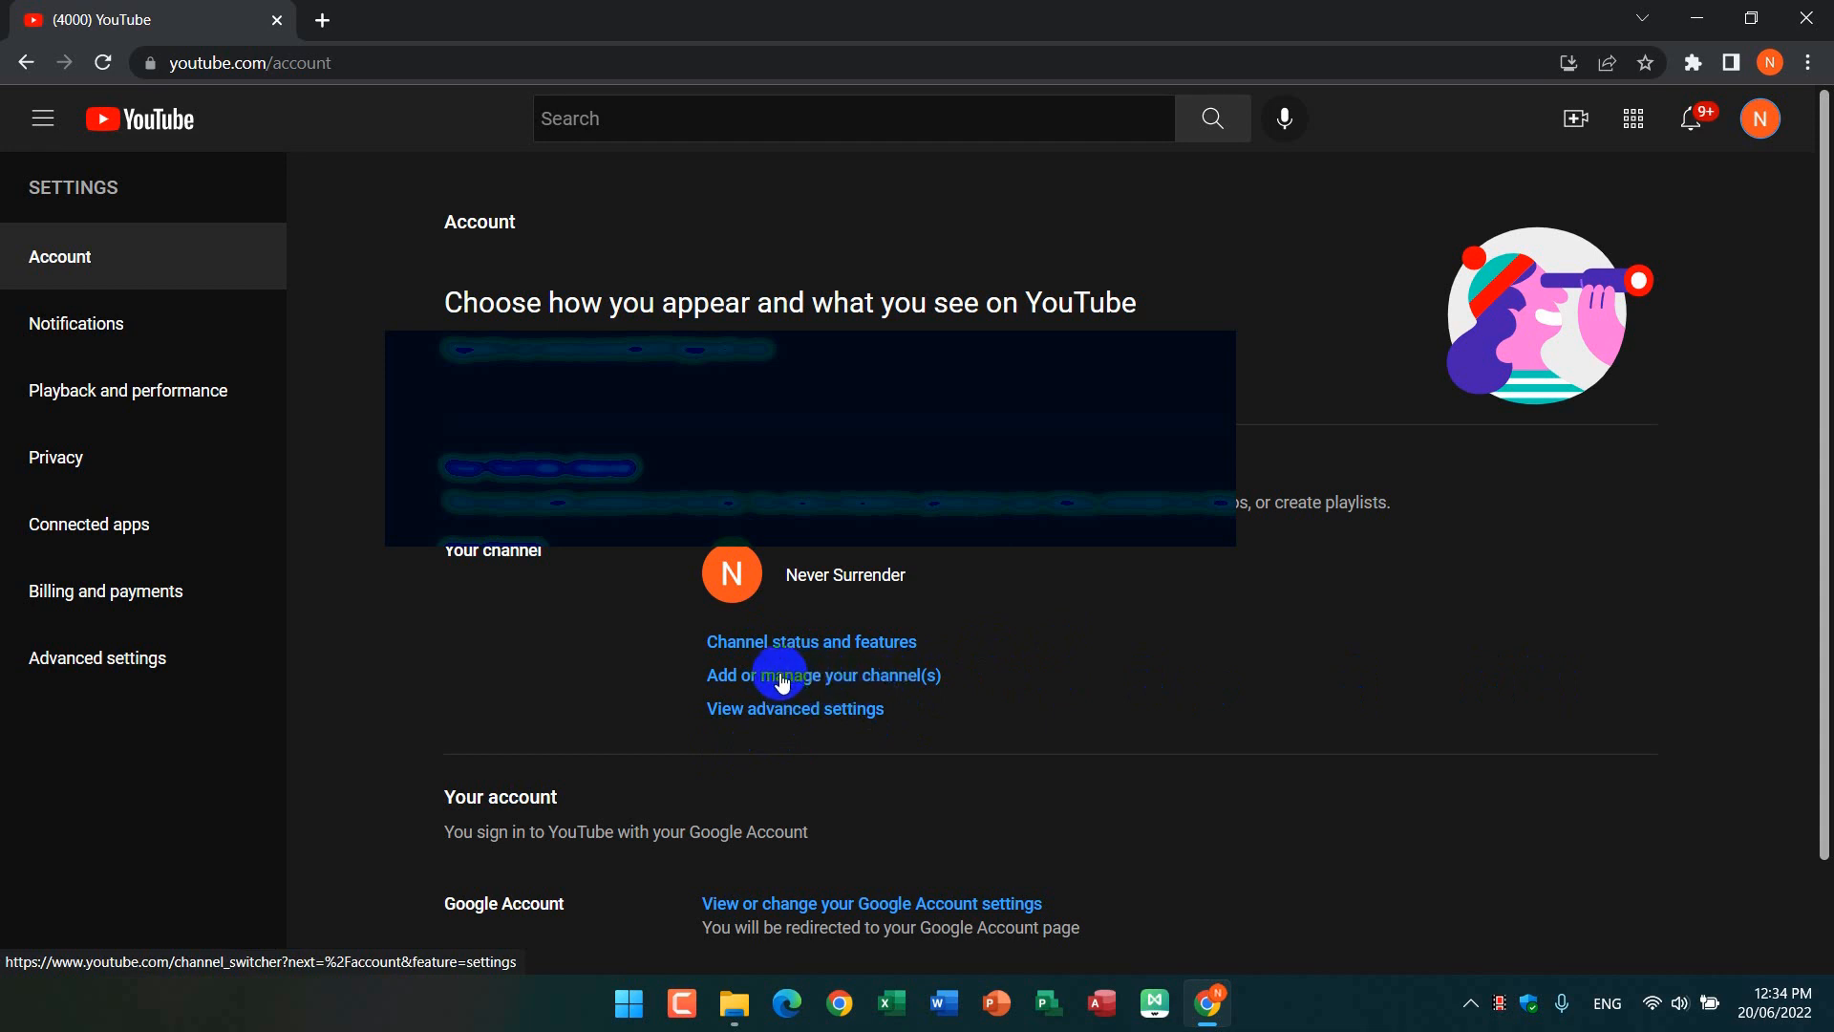
left_click(831, 684)
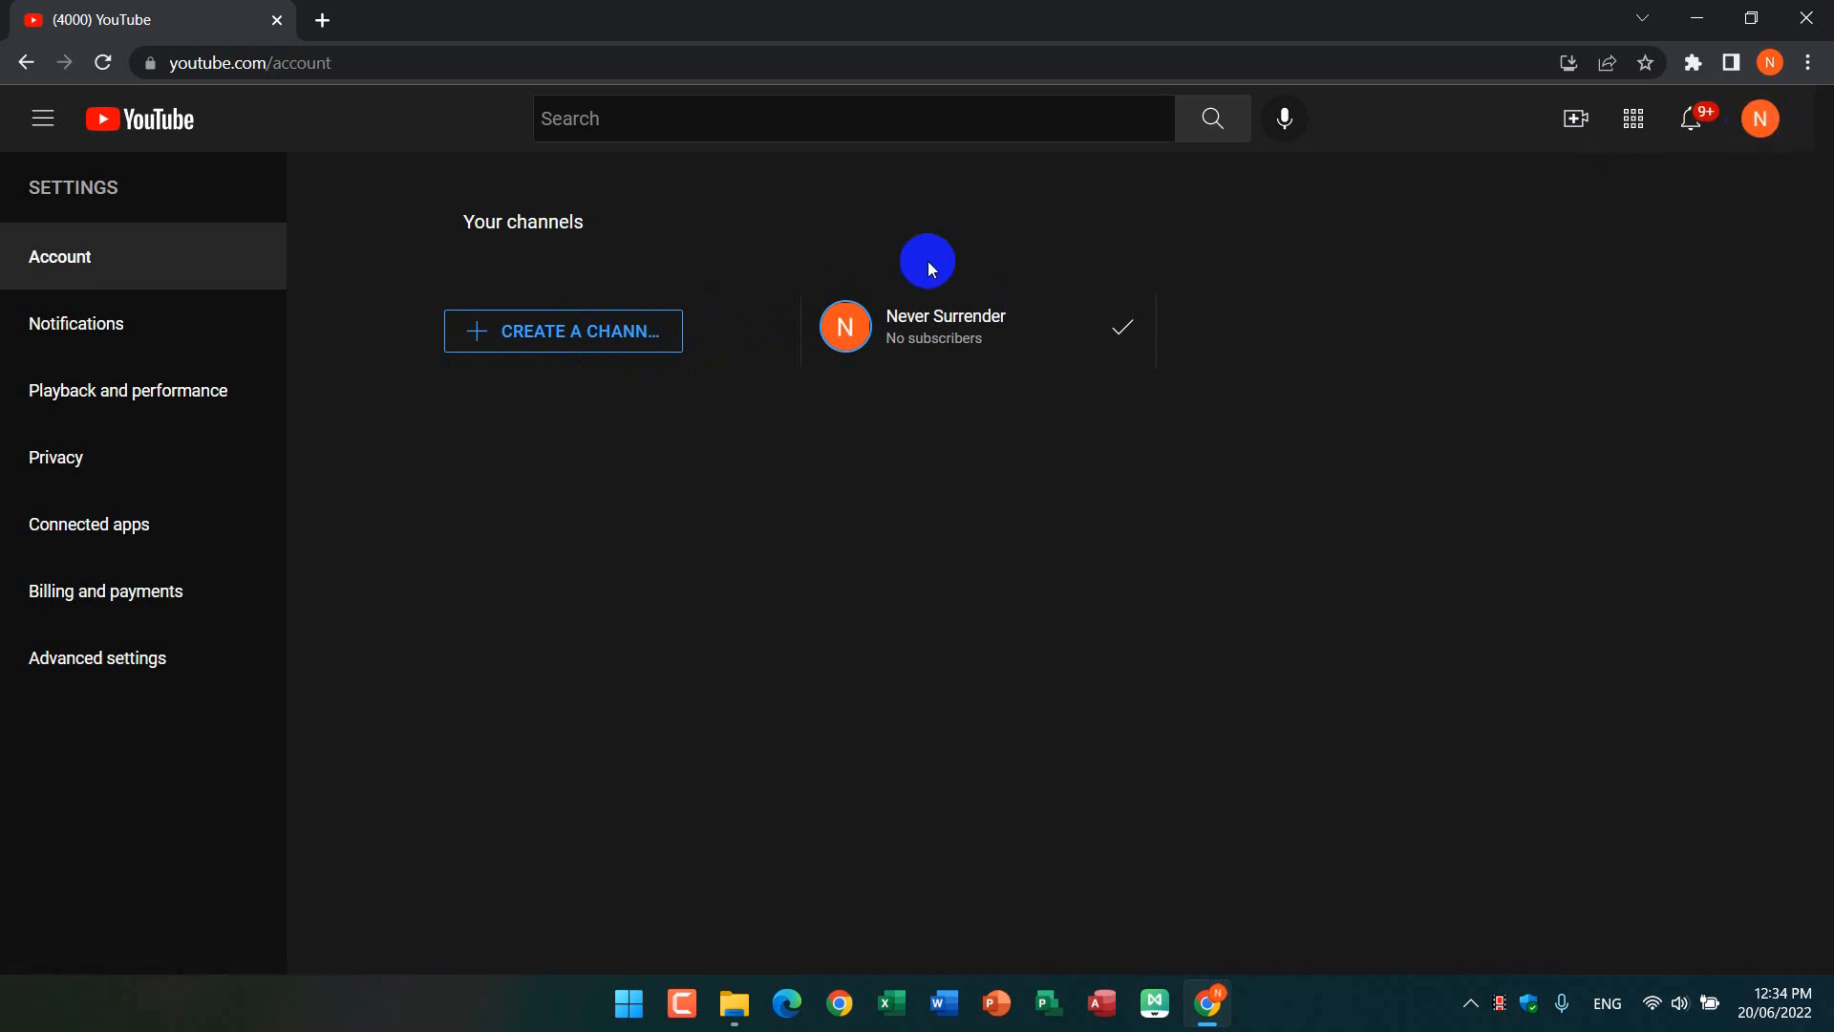
left_click(568, 336)
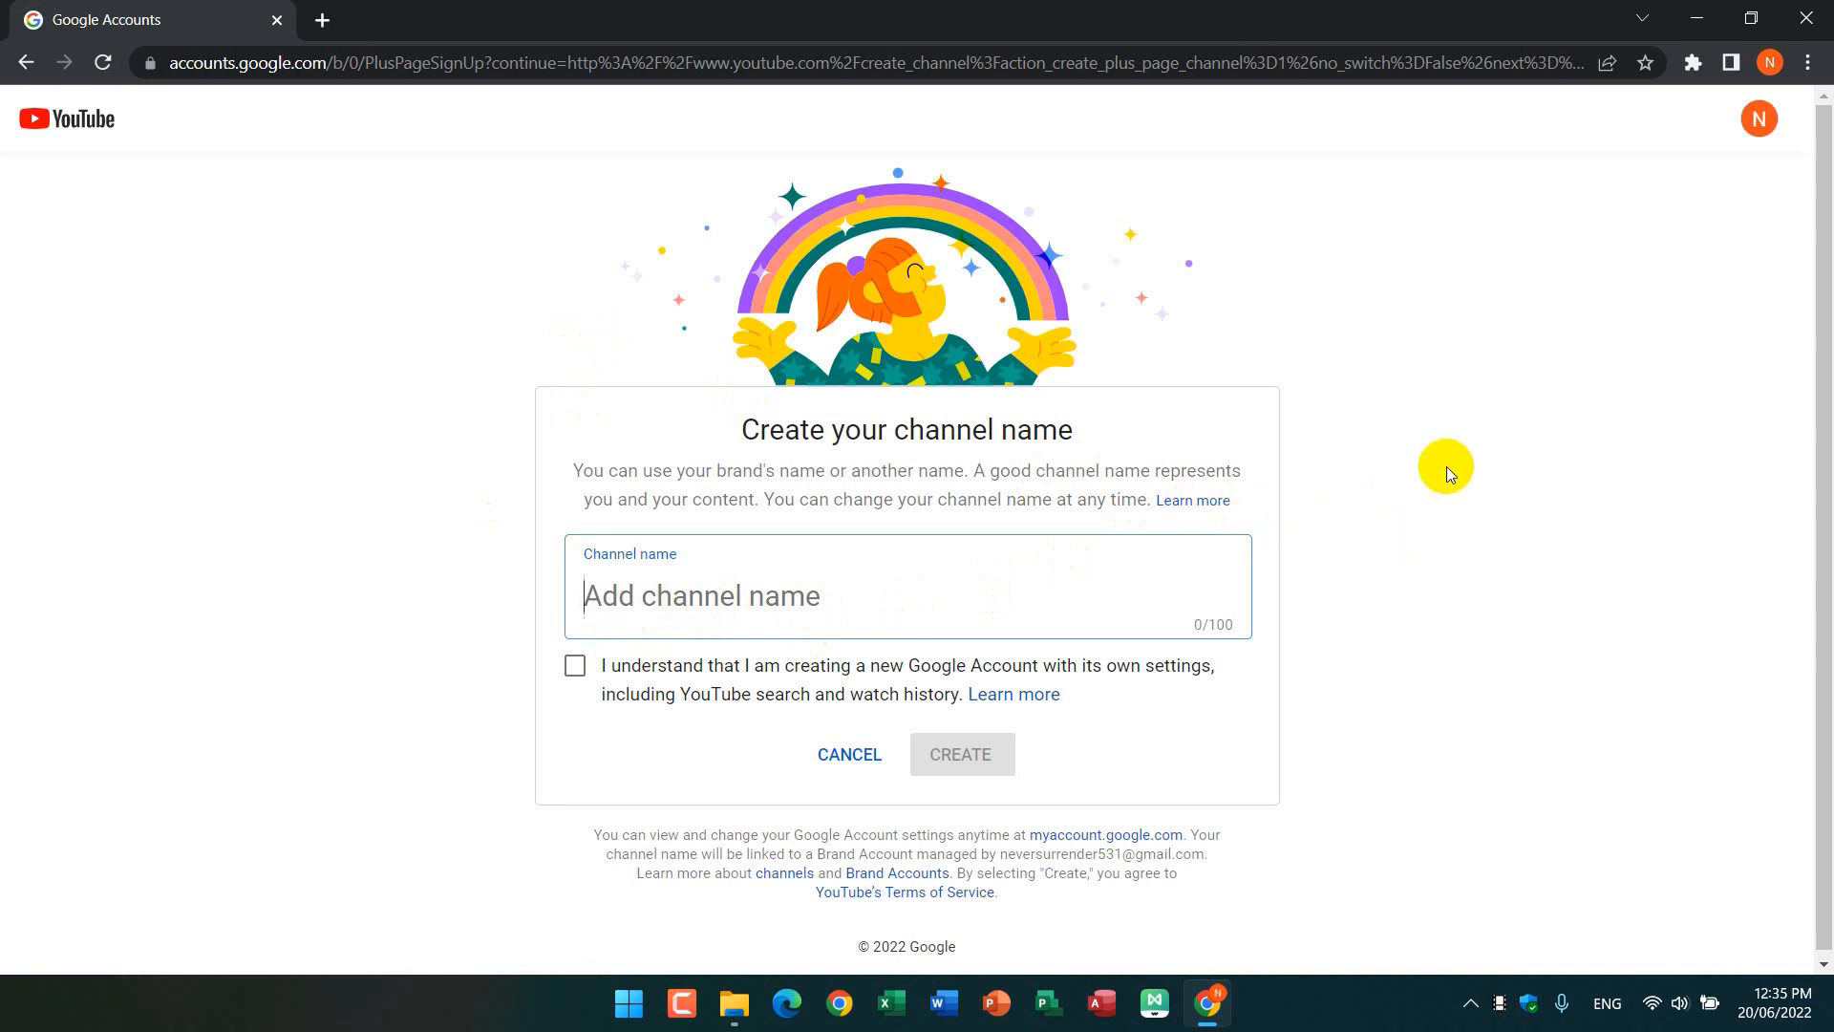
Step: Name the new channel Microsoft Project, accept the new Google Account acknowledgement, and create the channel
type("M")
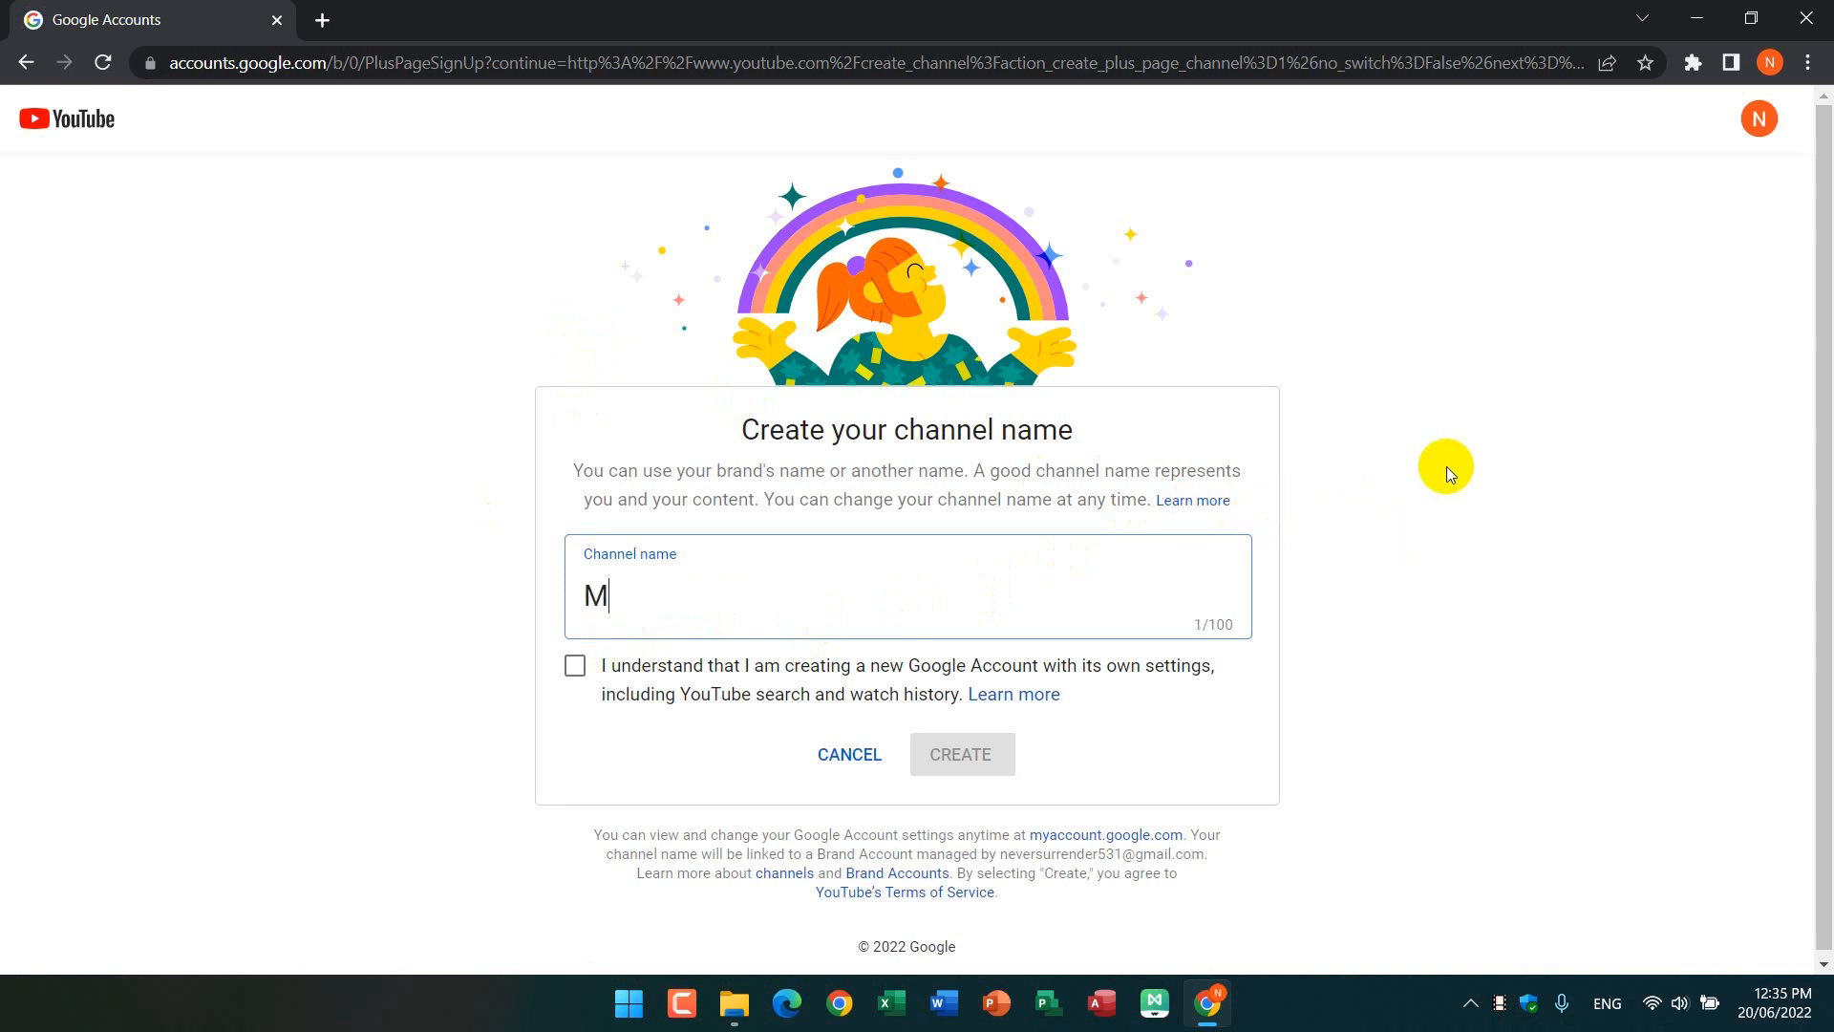
type("icrosoft Project")
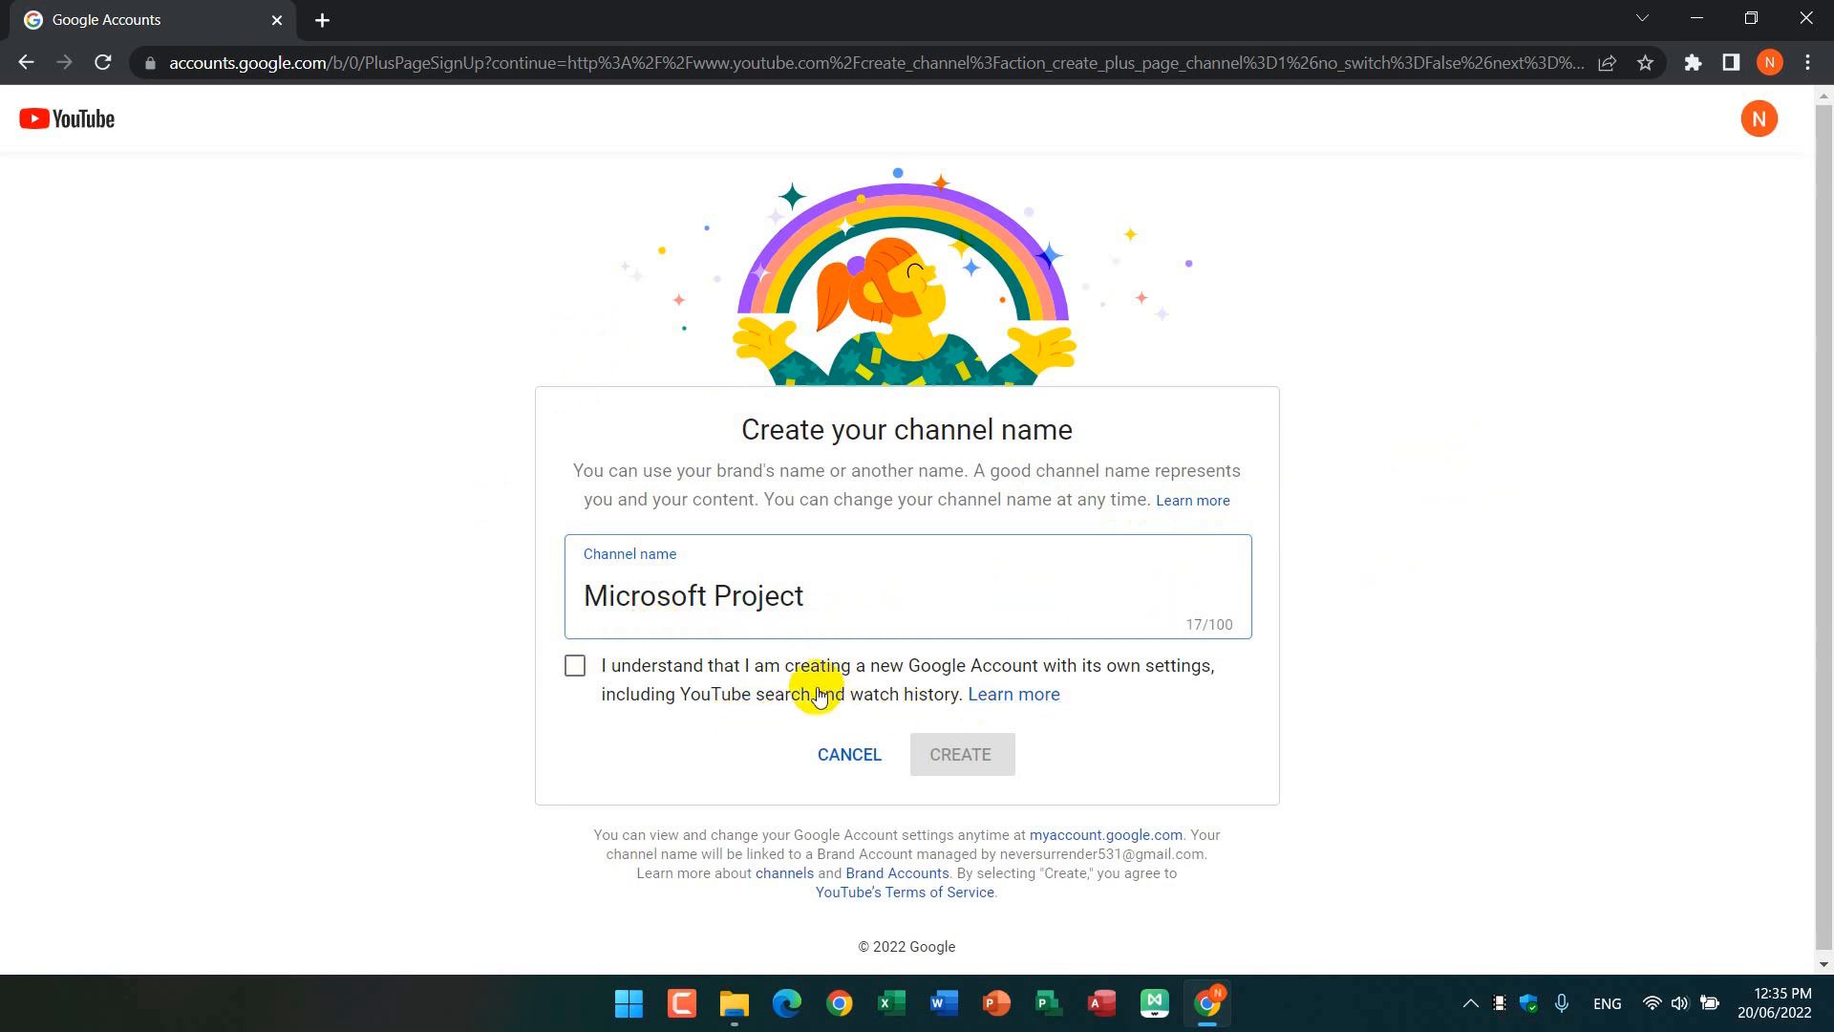
left_click(576, 666)
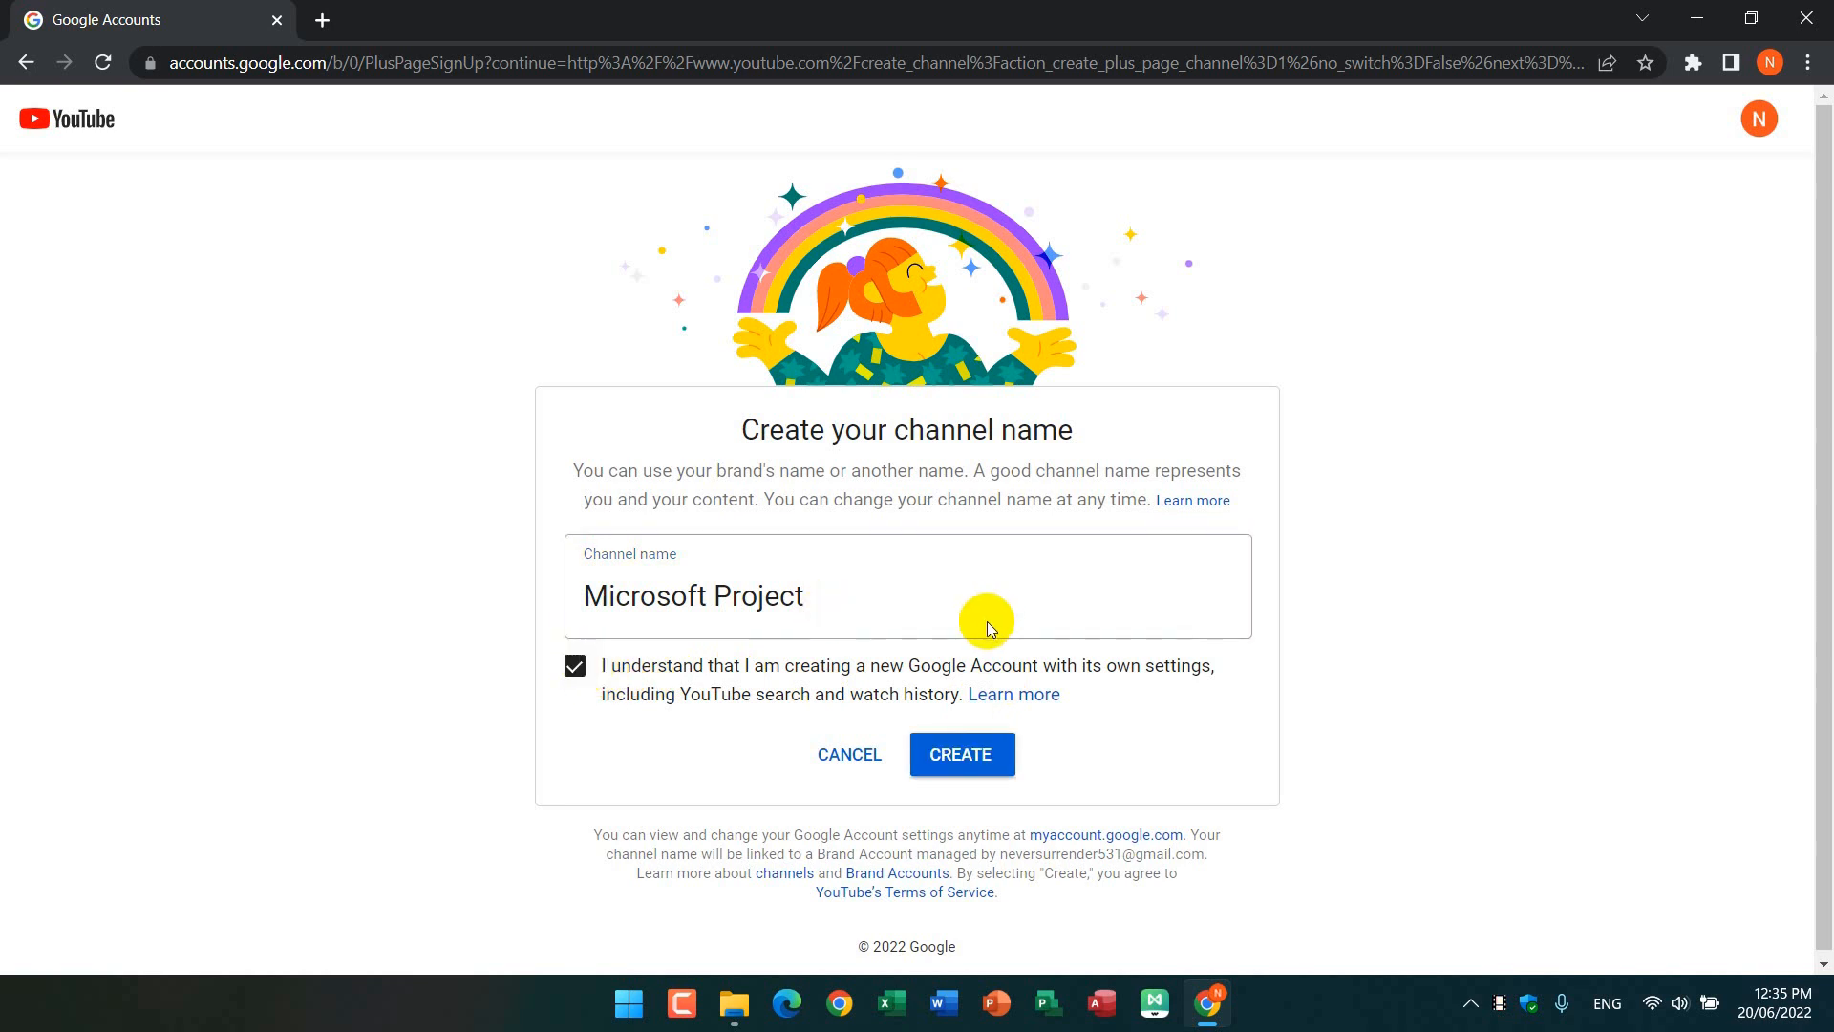
left_click(963, 754)
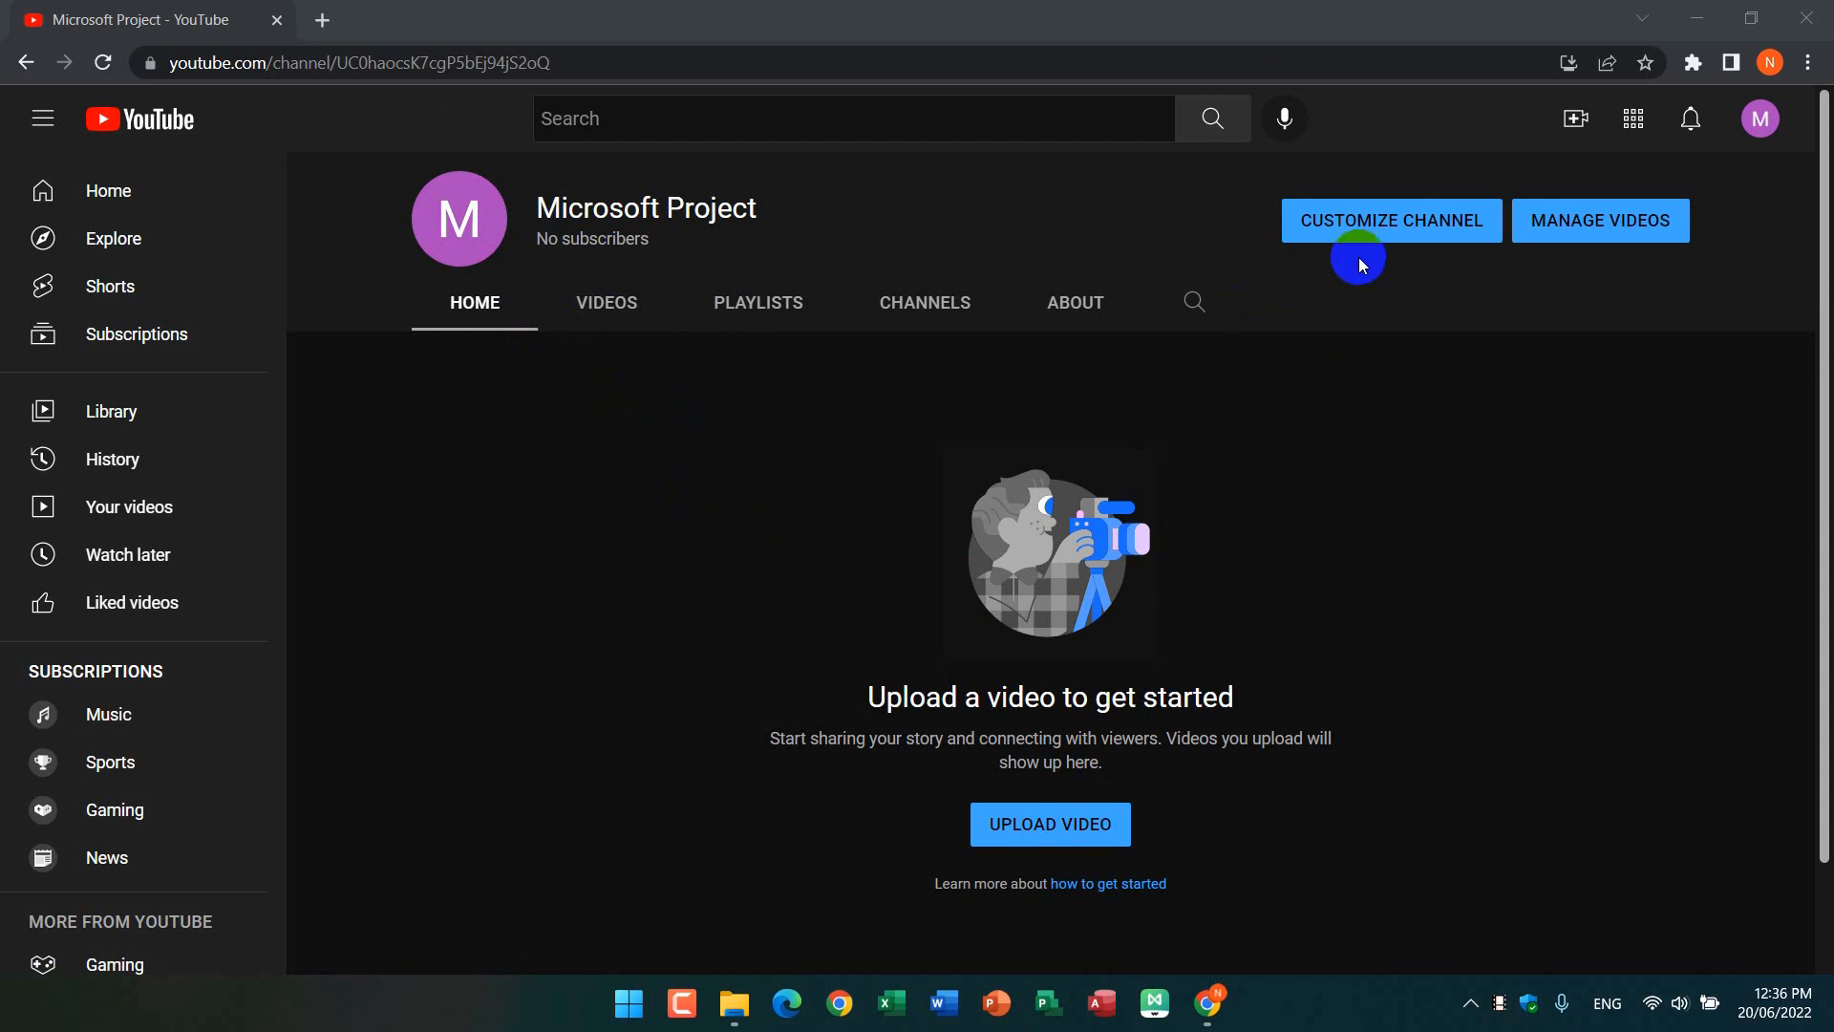
Step: Open the new channel's customization in YouTube Studio, pass the welcome message, and show the branding settings
left_click(1387, 245)
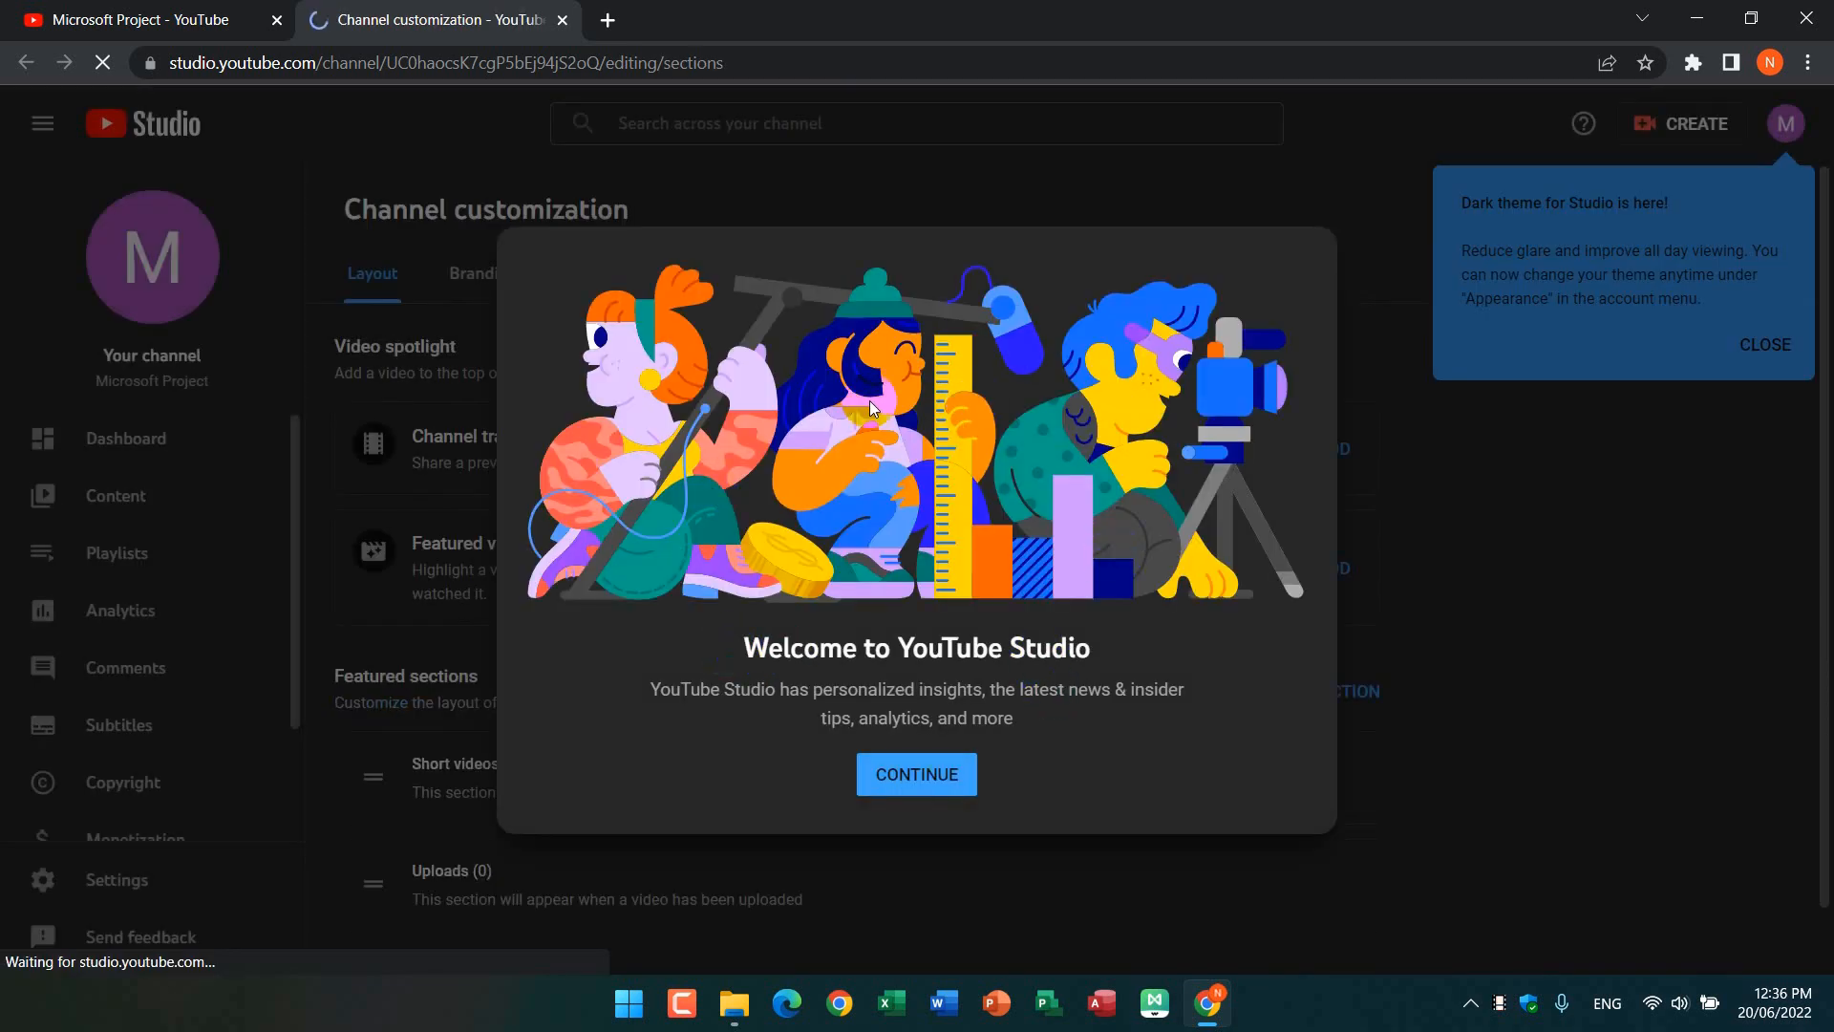
left_click(923, 777)
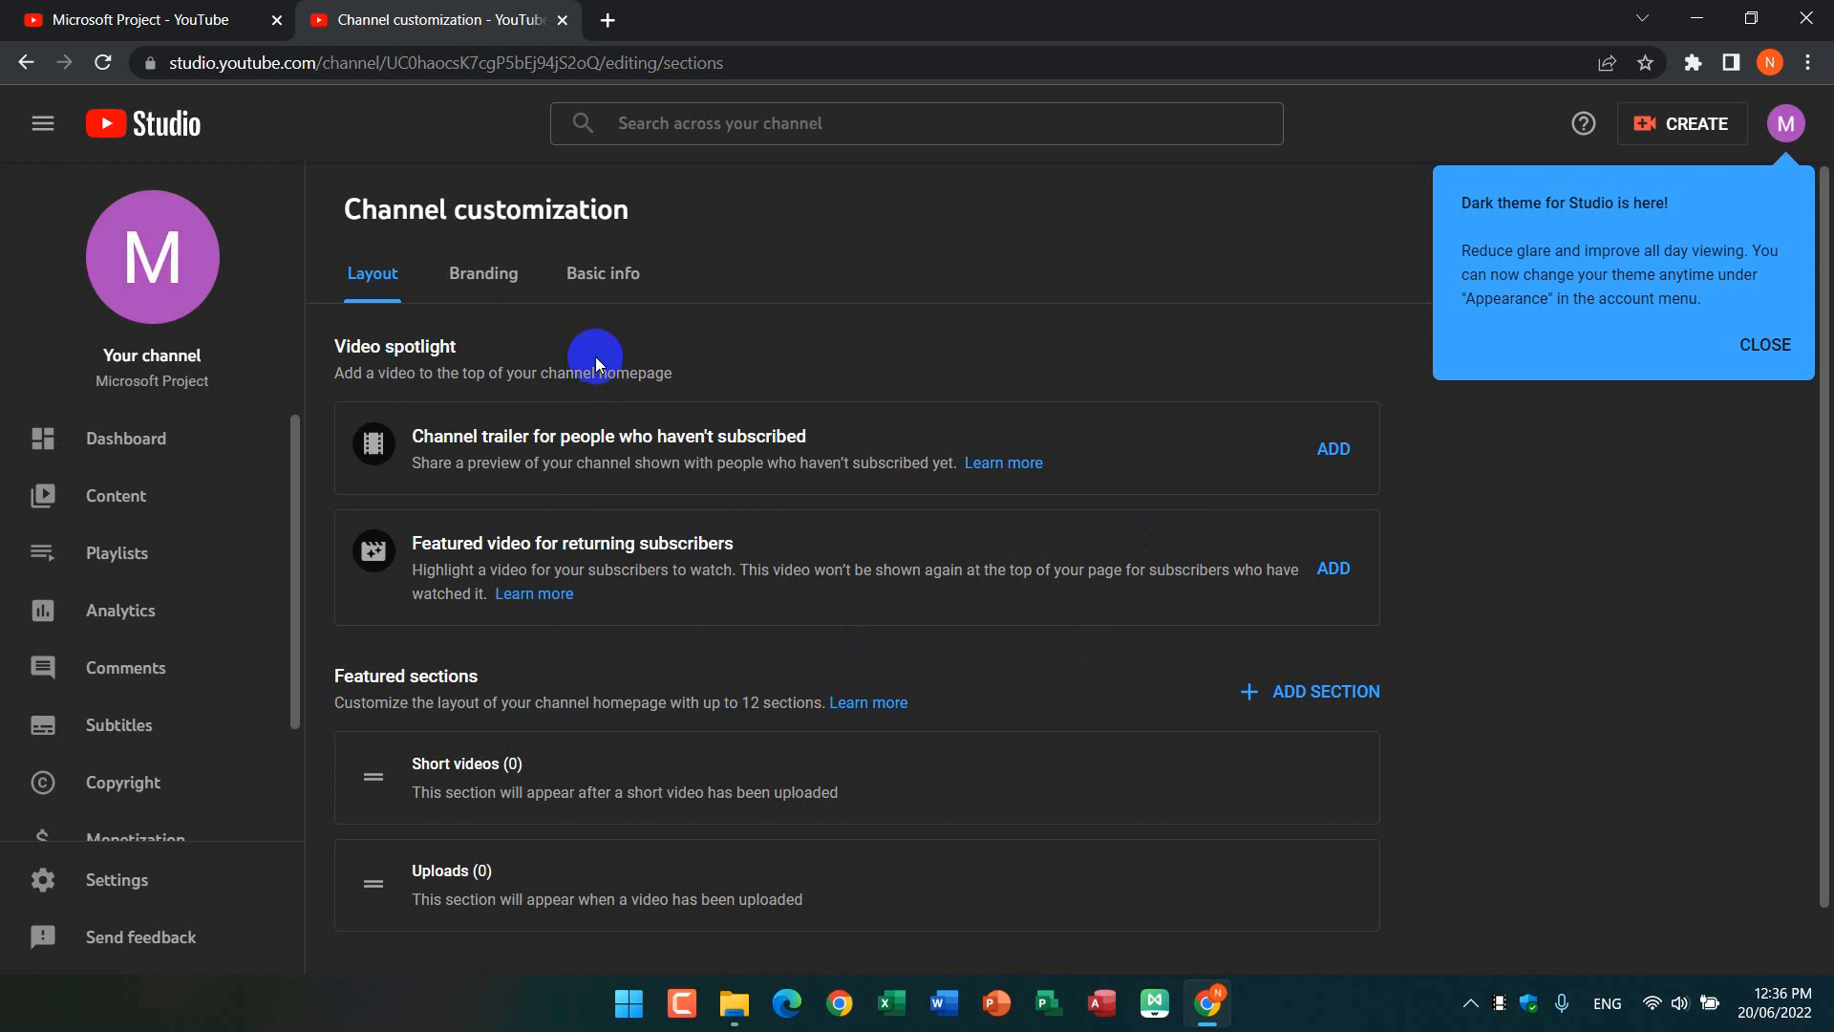
left_click(501, 277)
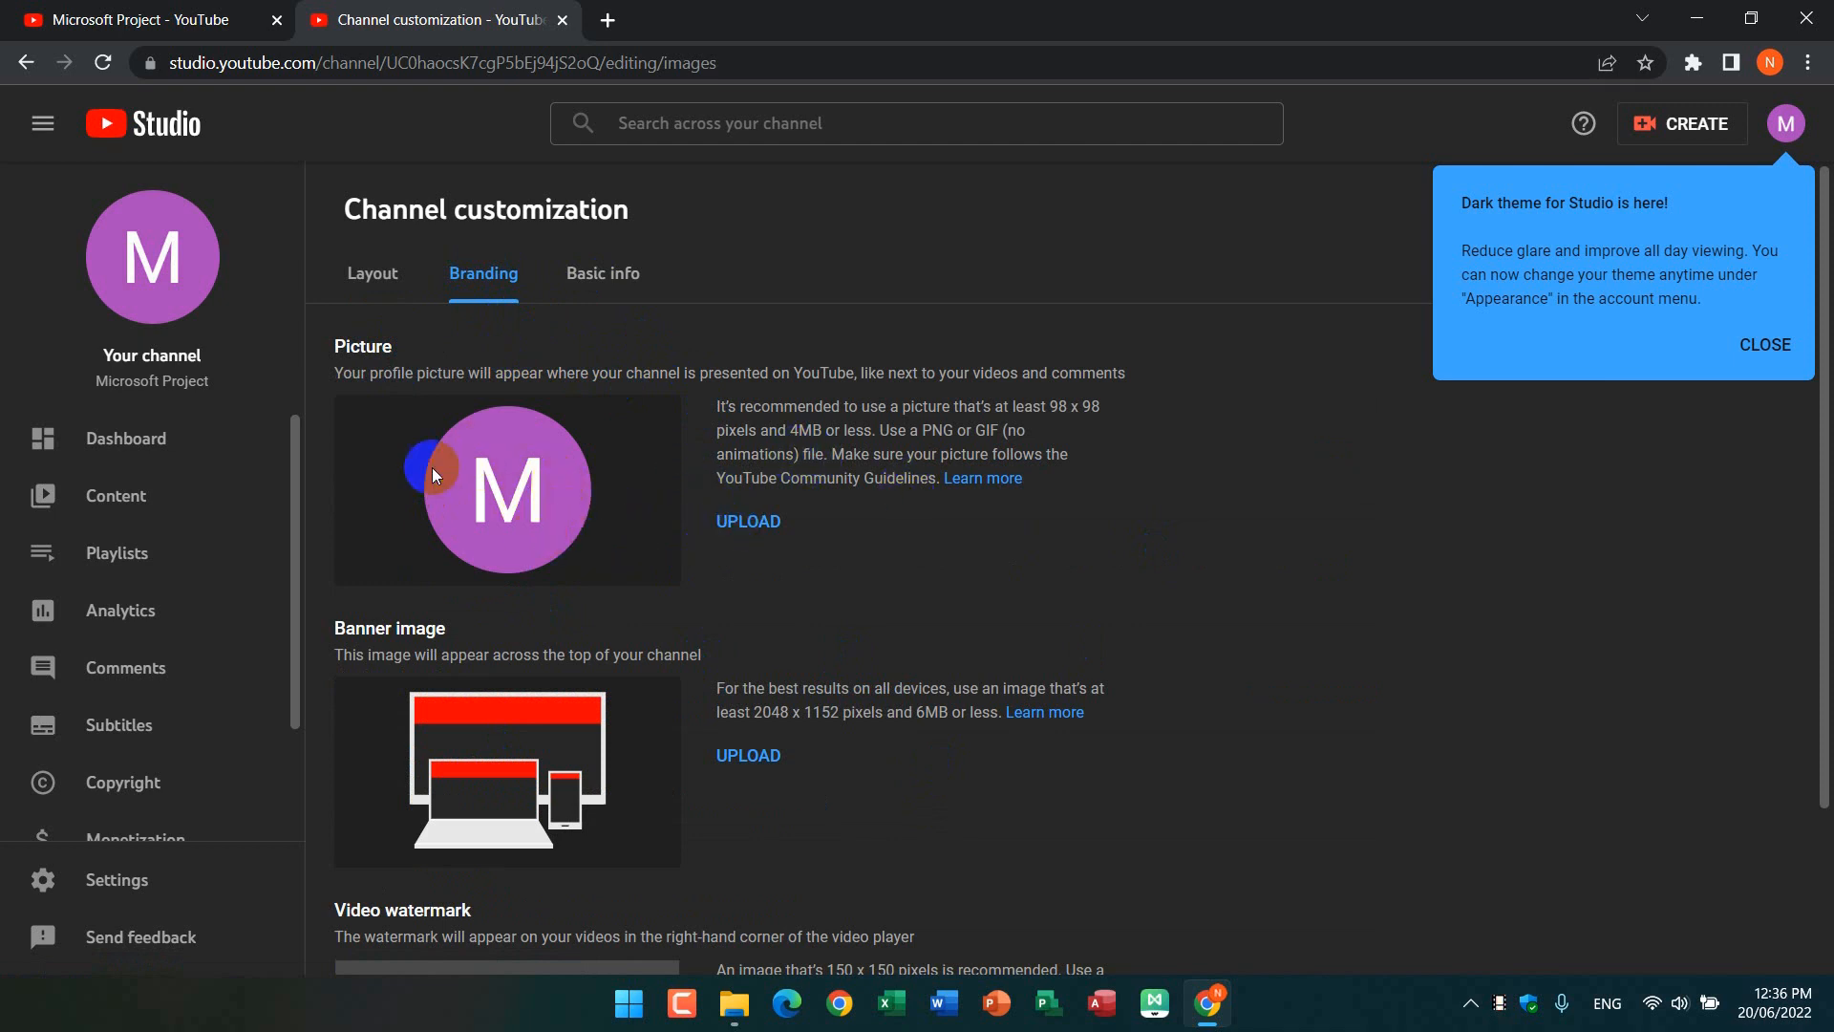
Step: Upload the Microsoft-Project-Training image from Saved Pictures as the profile picture with the default crop, and close the dark theme notice
left_click(762, 525)
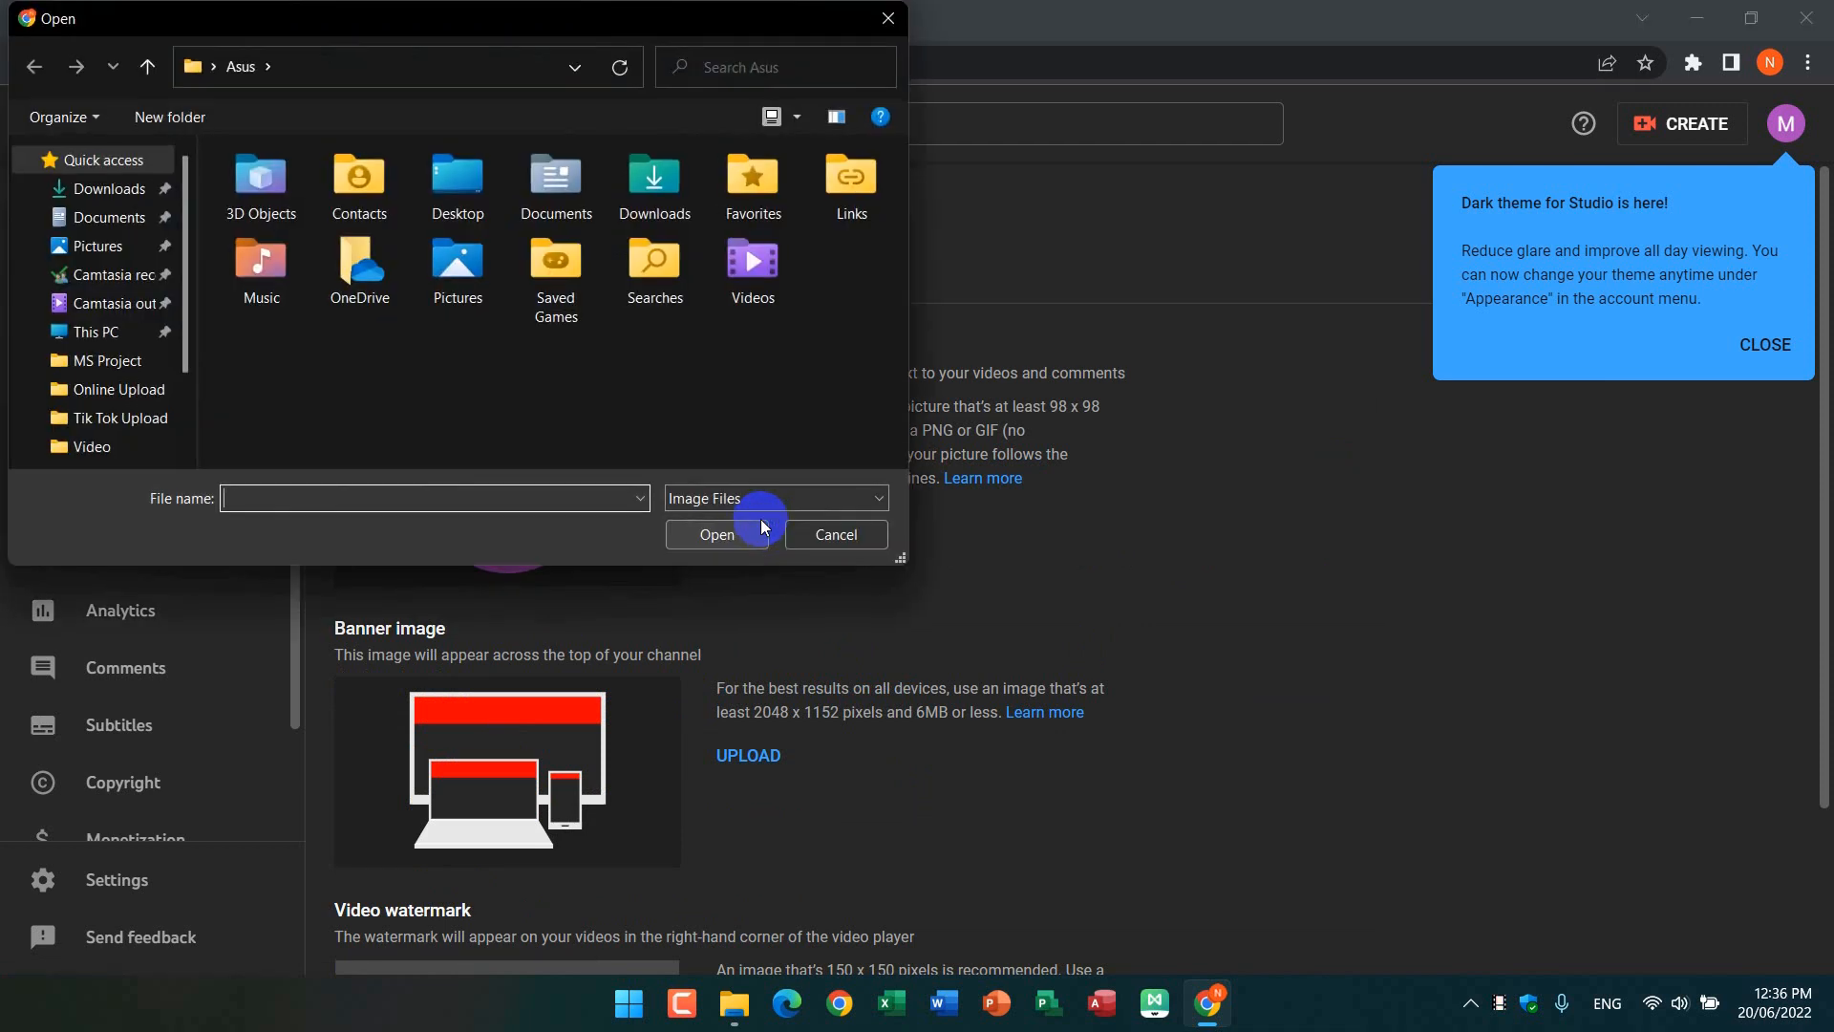
left_click(126, 250)
double_click(393, 209)
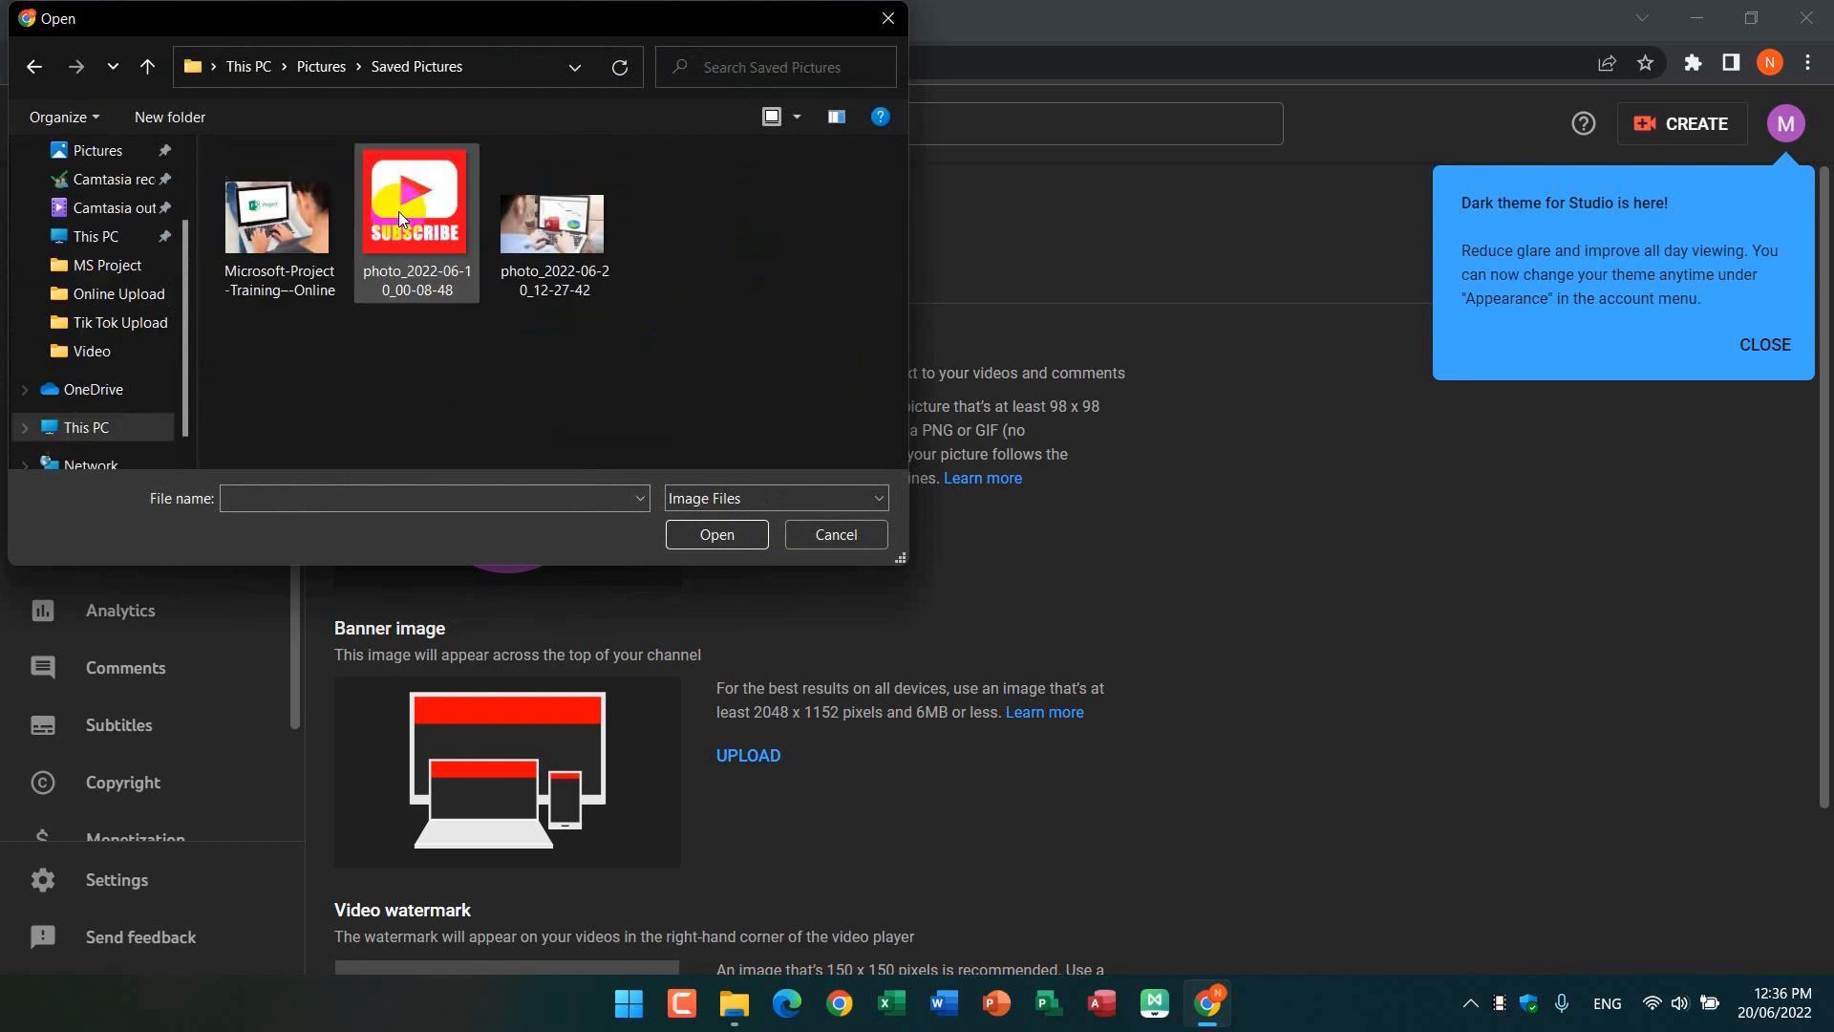
left_click(427, 283)
left_click(703, 329)
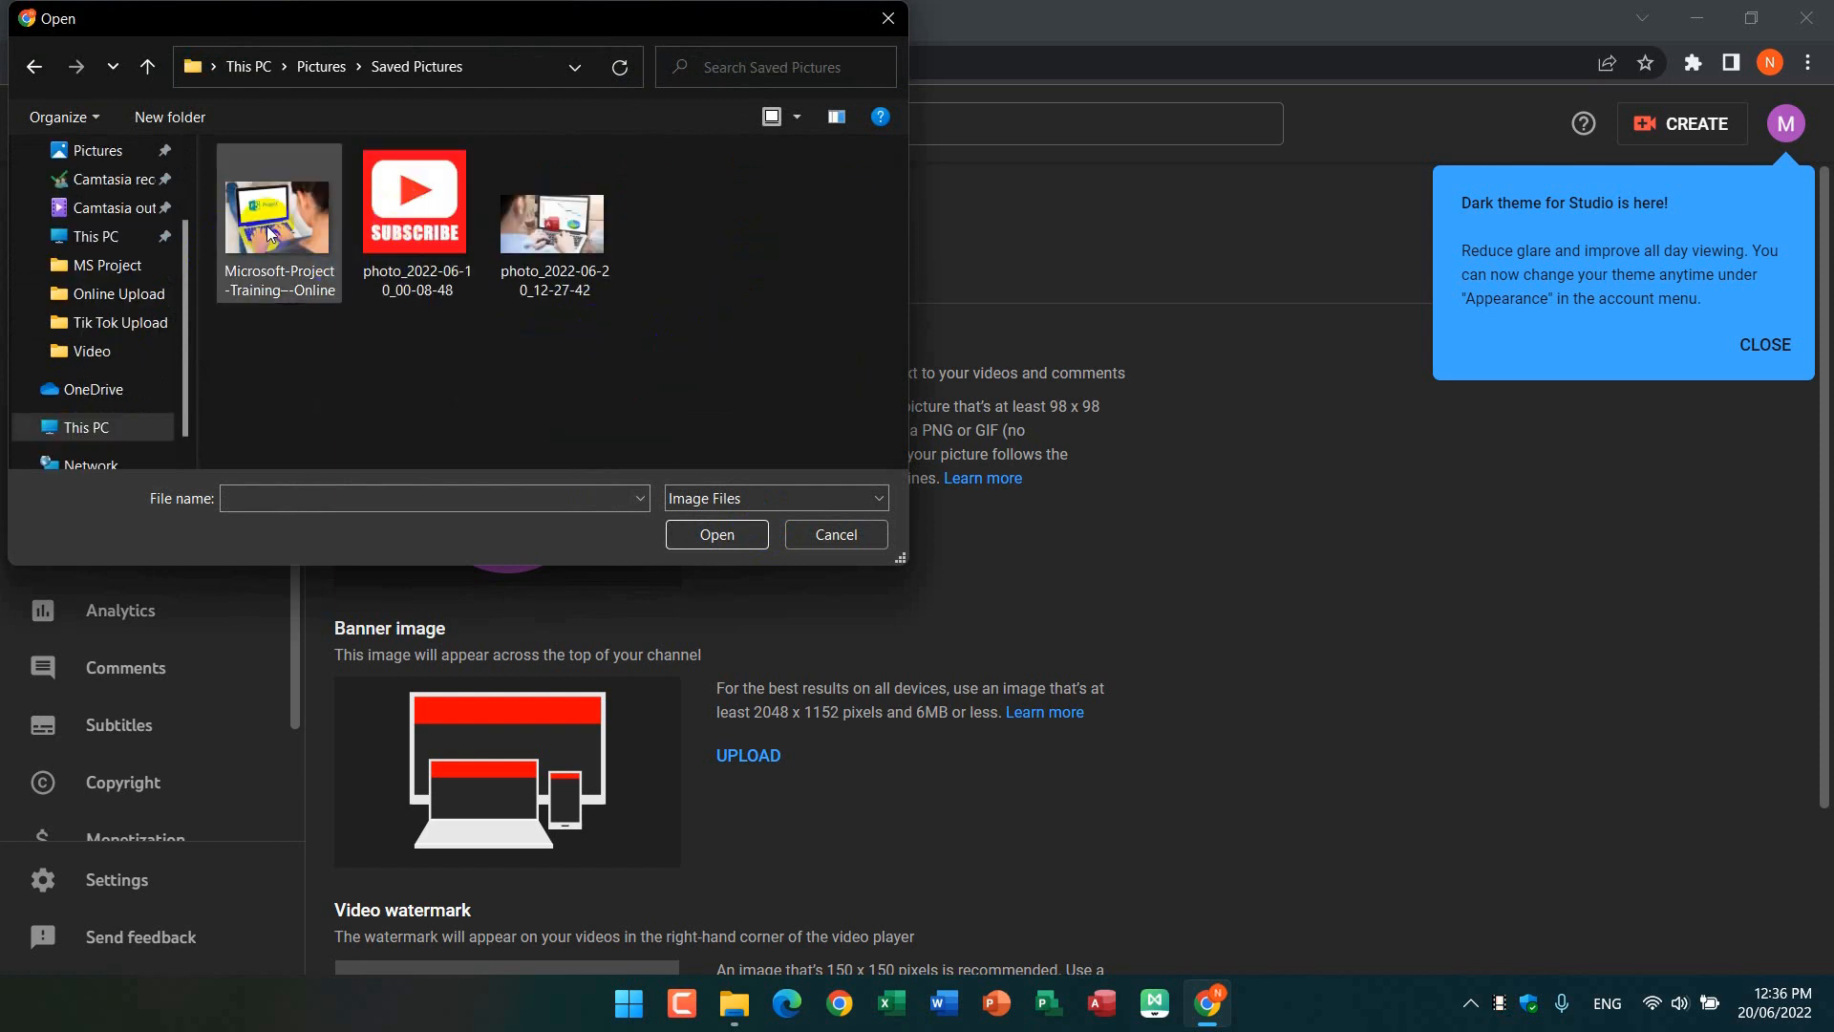
left_click(306, 266)
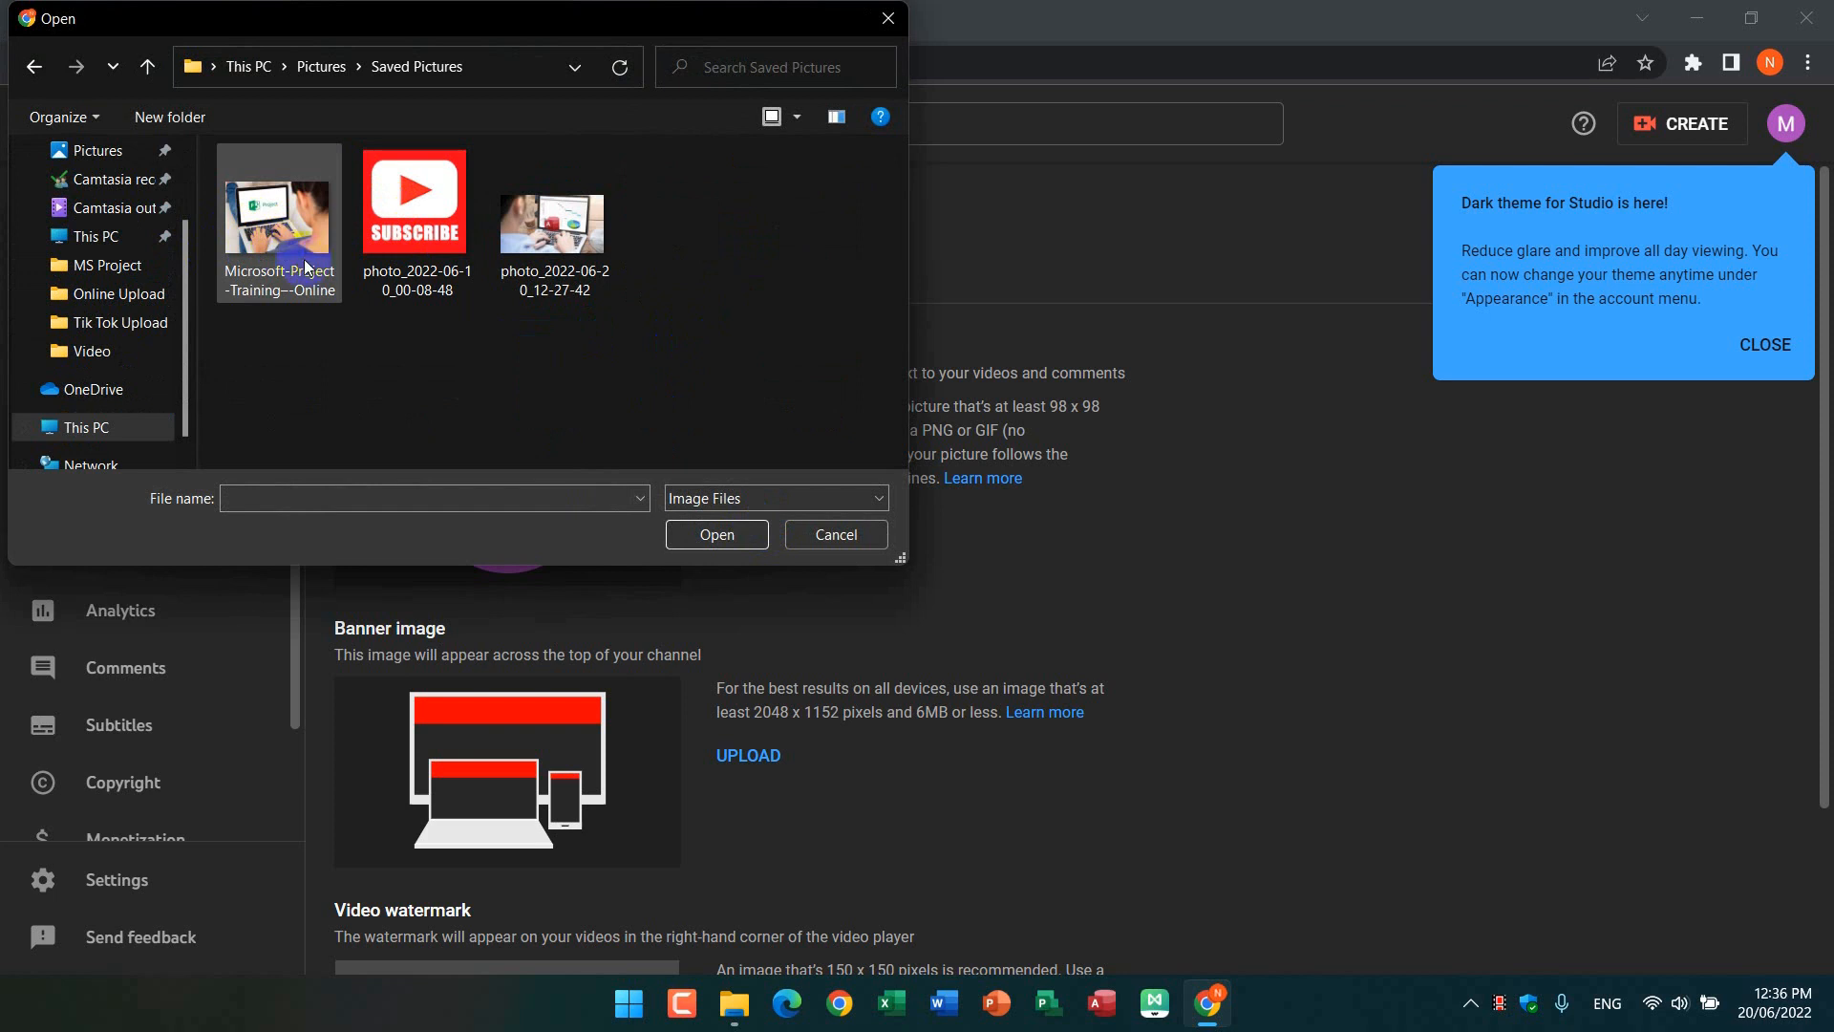
double_click(281, 212)
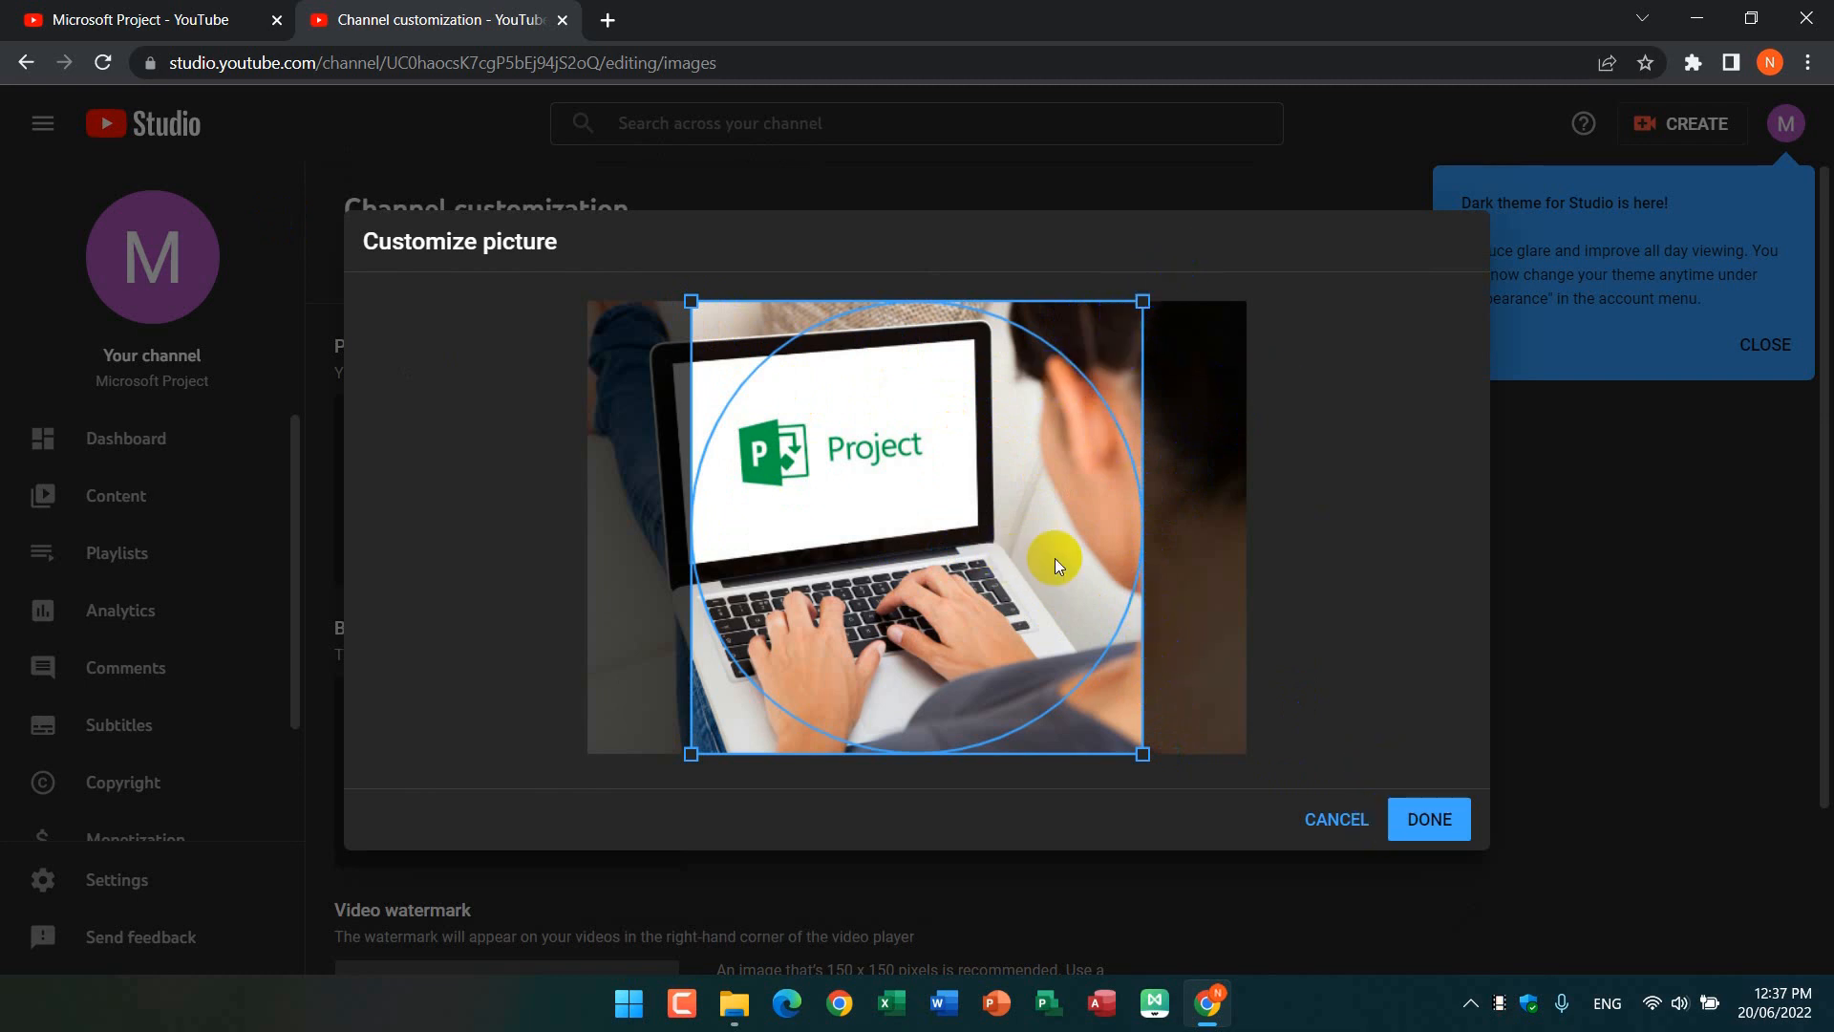
left_click(1425, 816)
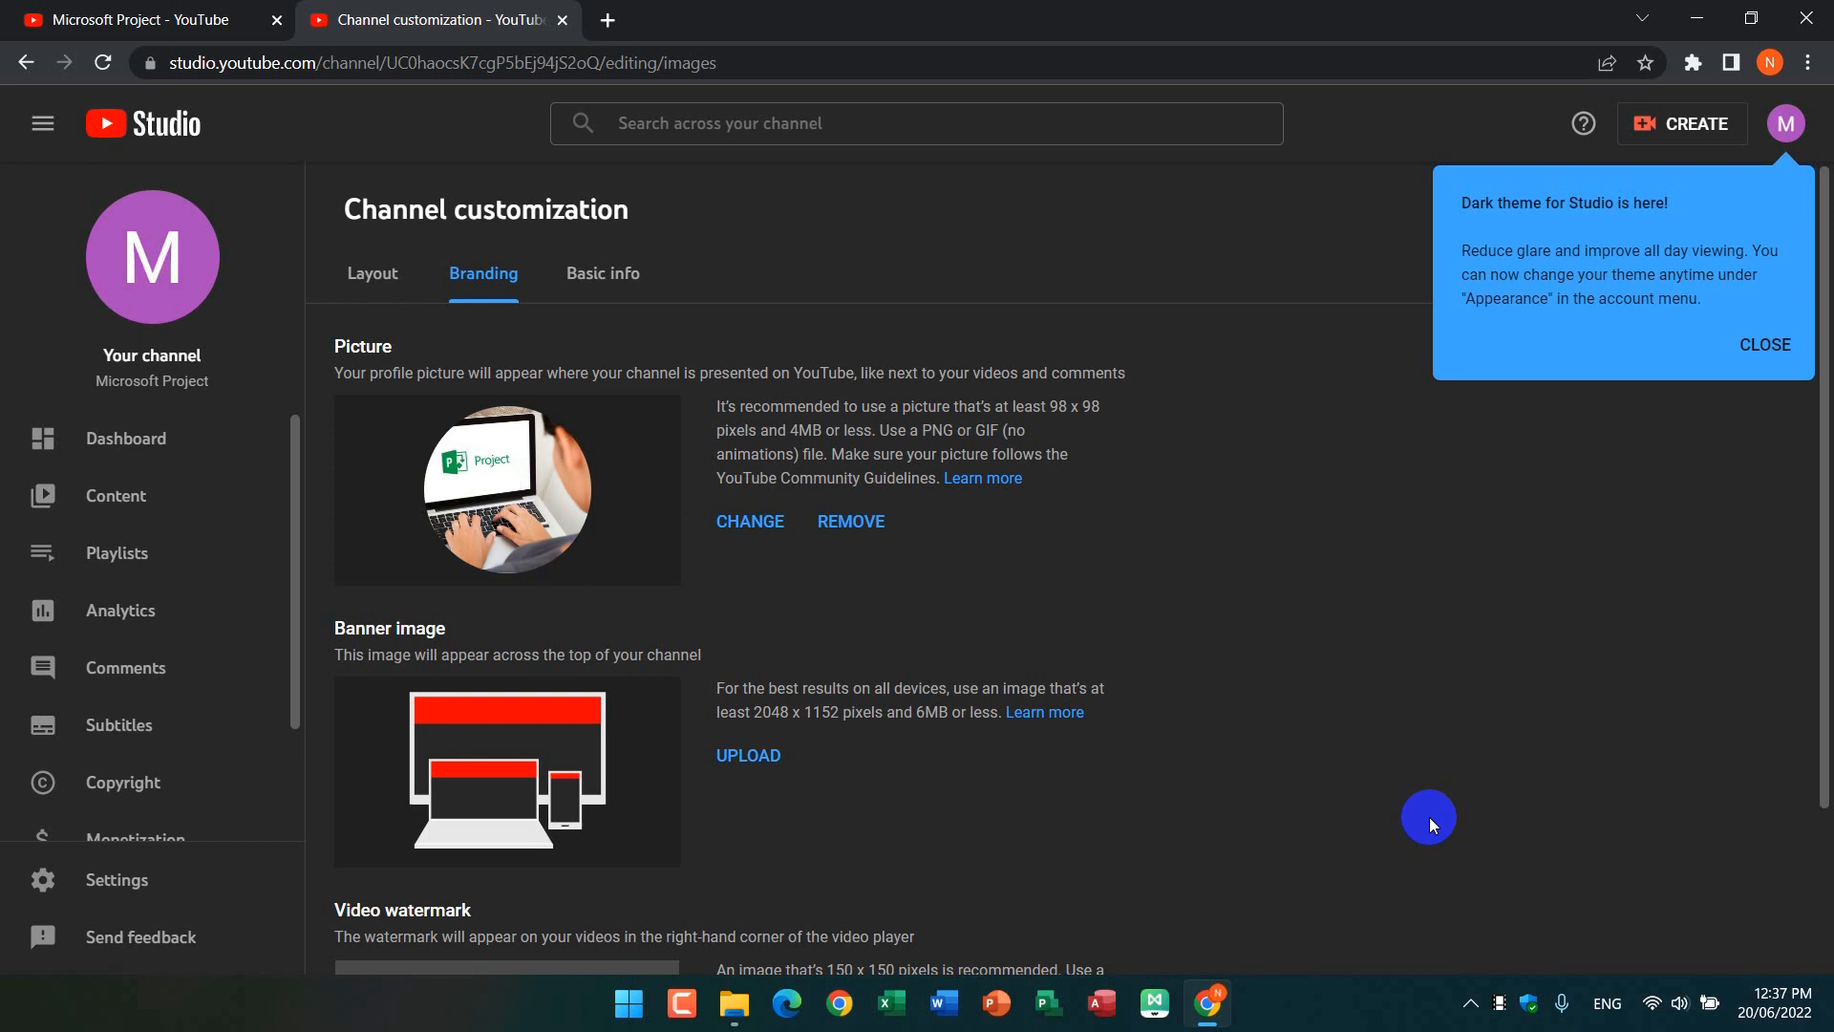
left_click(1779, 345)
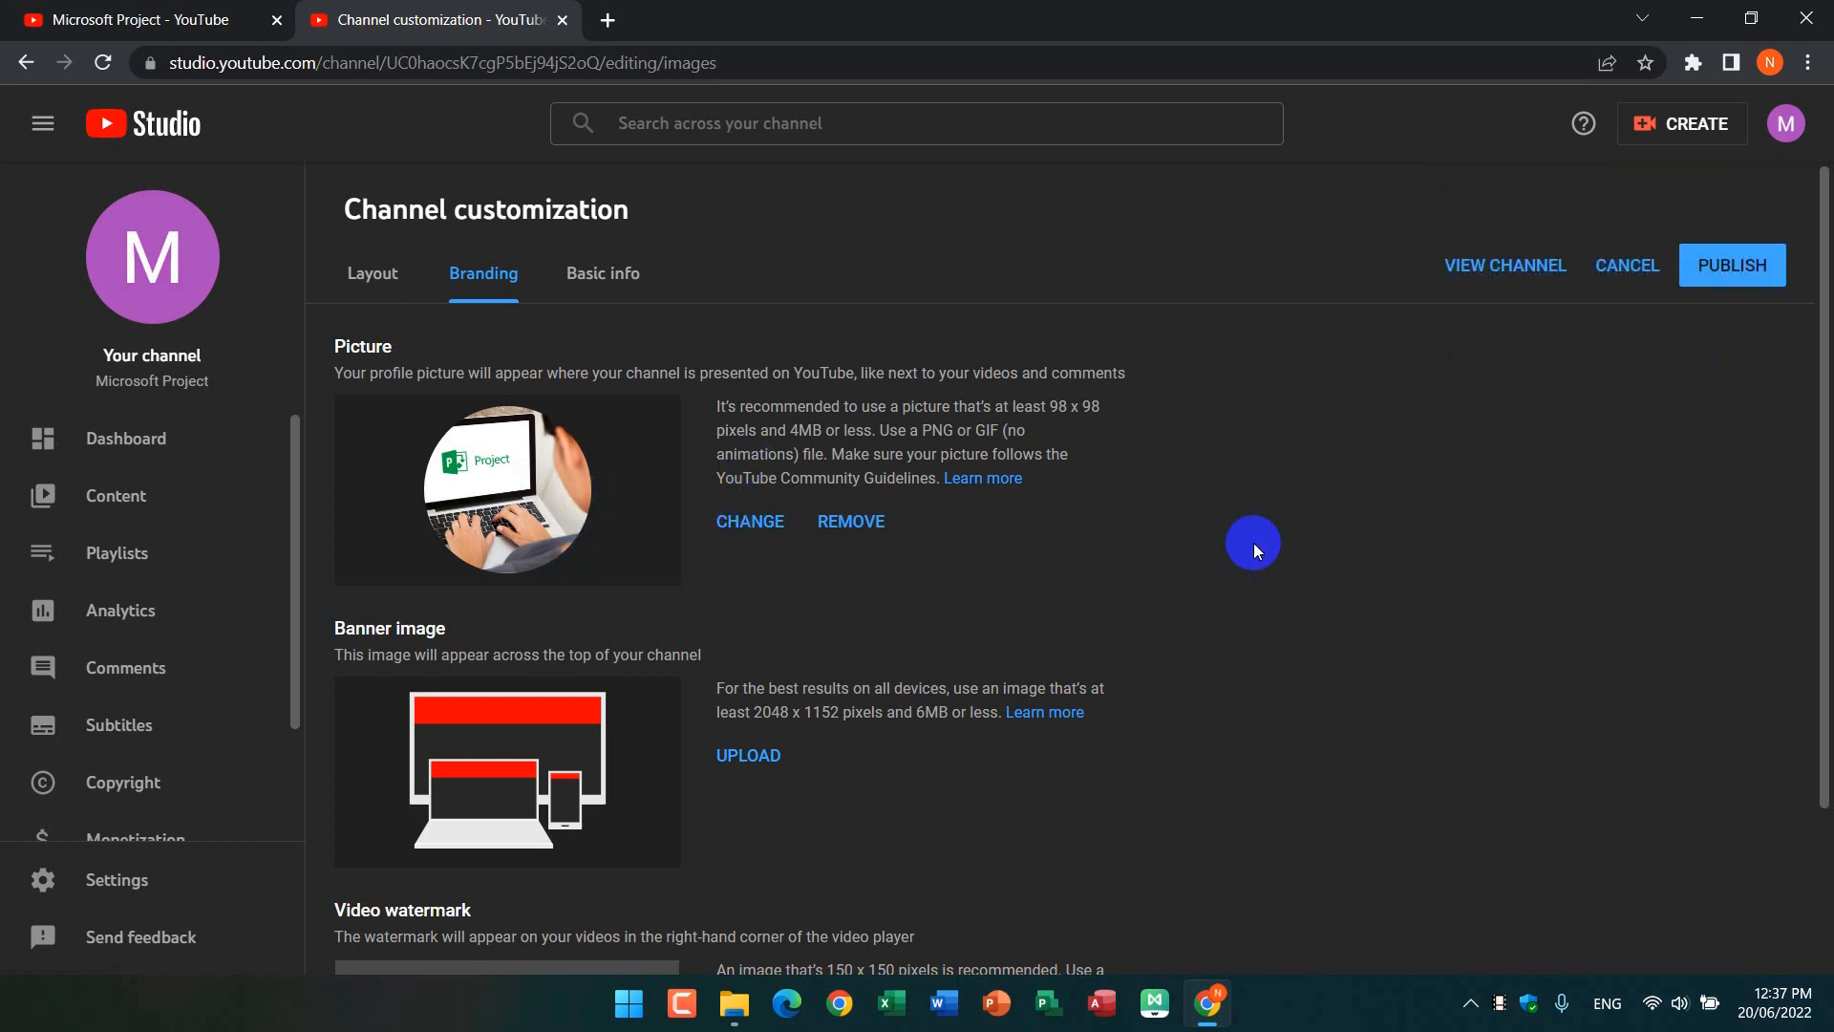
left_click(1770, 265)
left_click(731, 534)
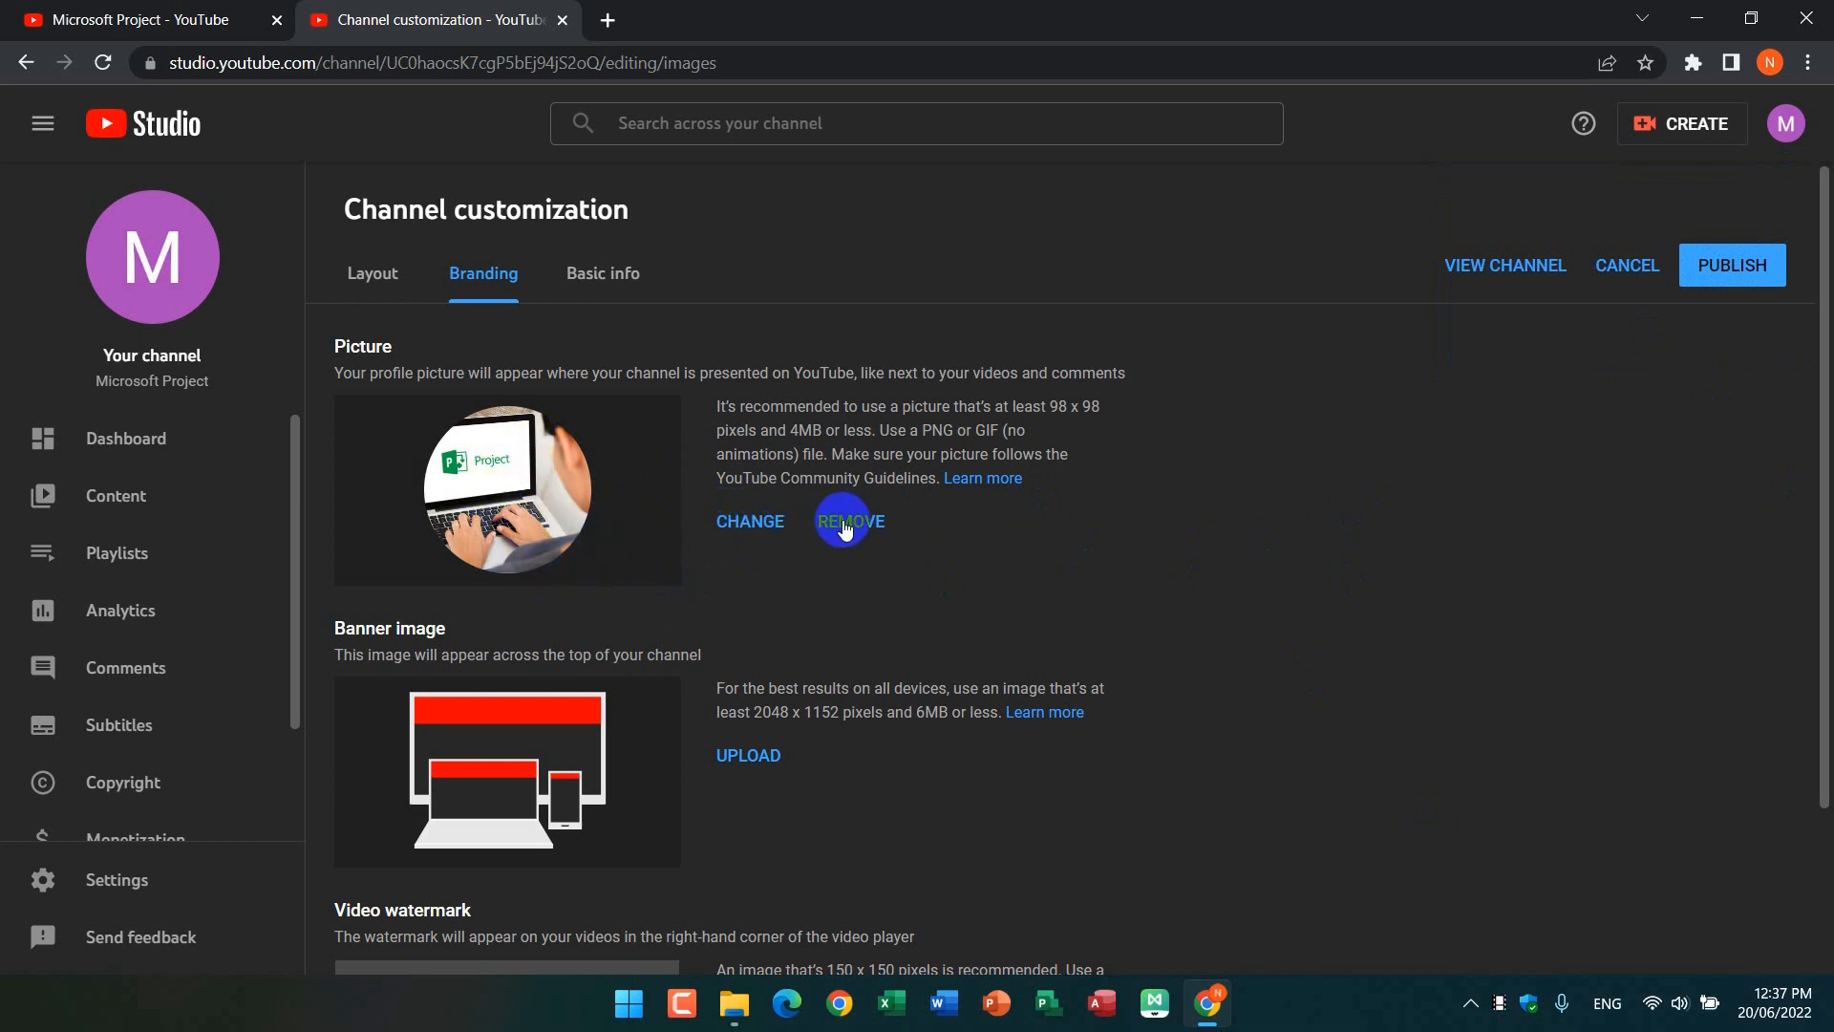
Step: Upload photo_2022-06-20_12-27-42 from Saved Pictures as the channel's banner image, keeping the default crop
scroll(932, 552, "down", 2)
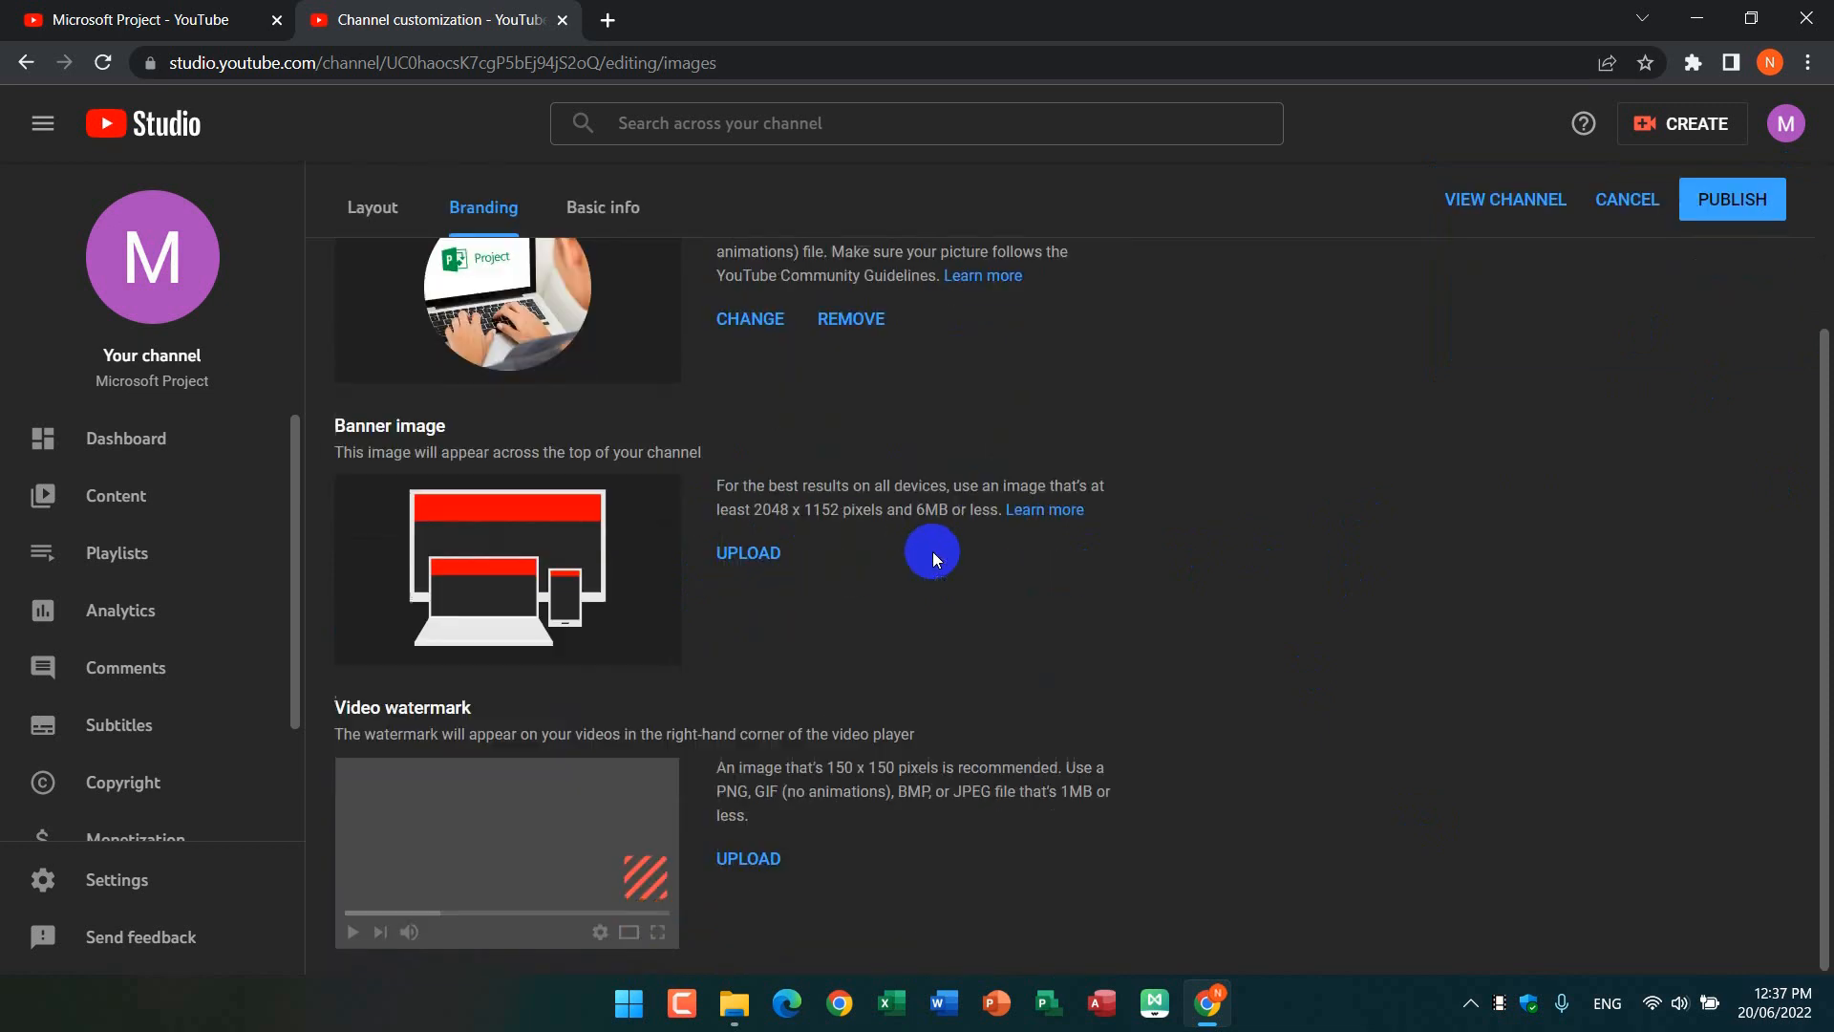
left_click(487, 524)
scroll(881, 467, "up", 1)
scroll(881, 467, "down", 1)
left_click(748, 551)
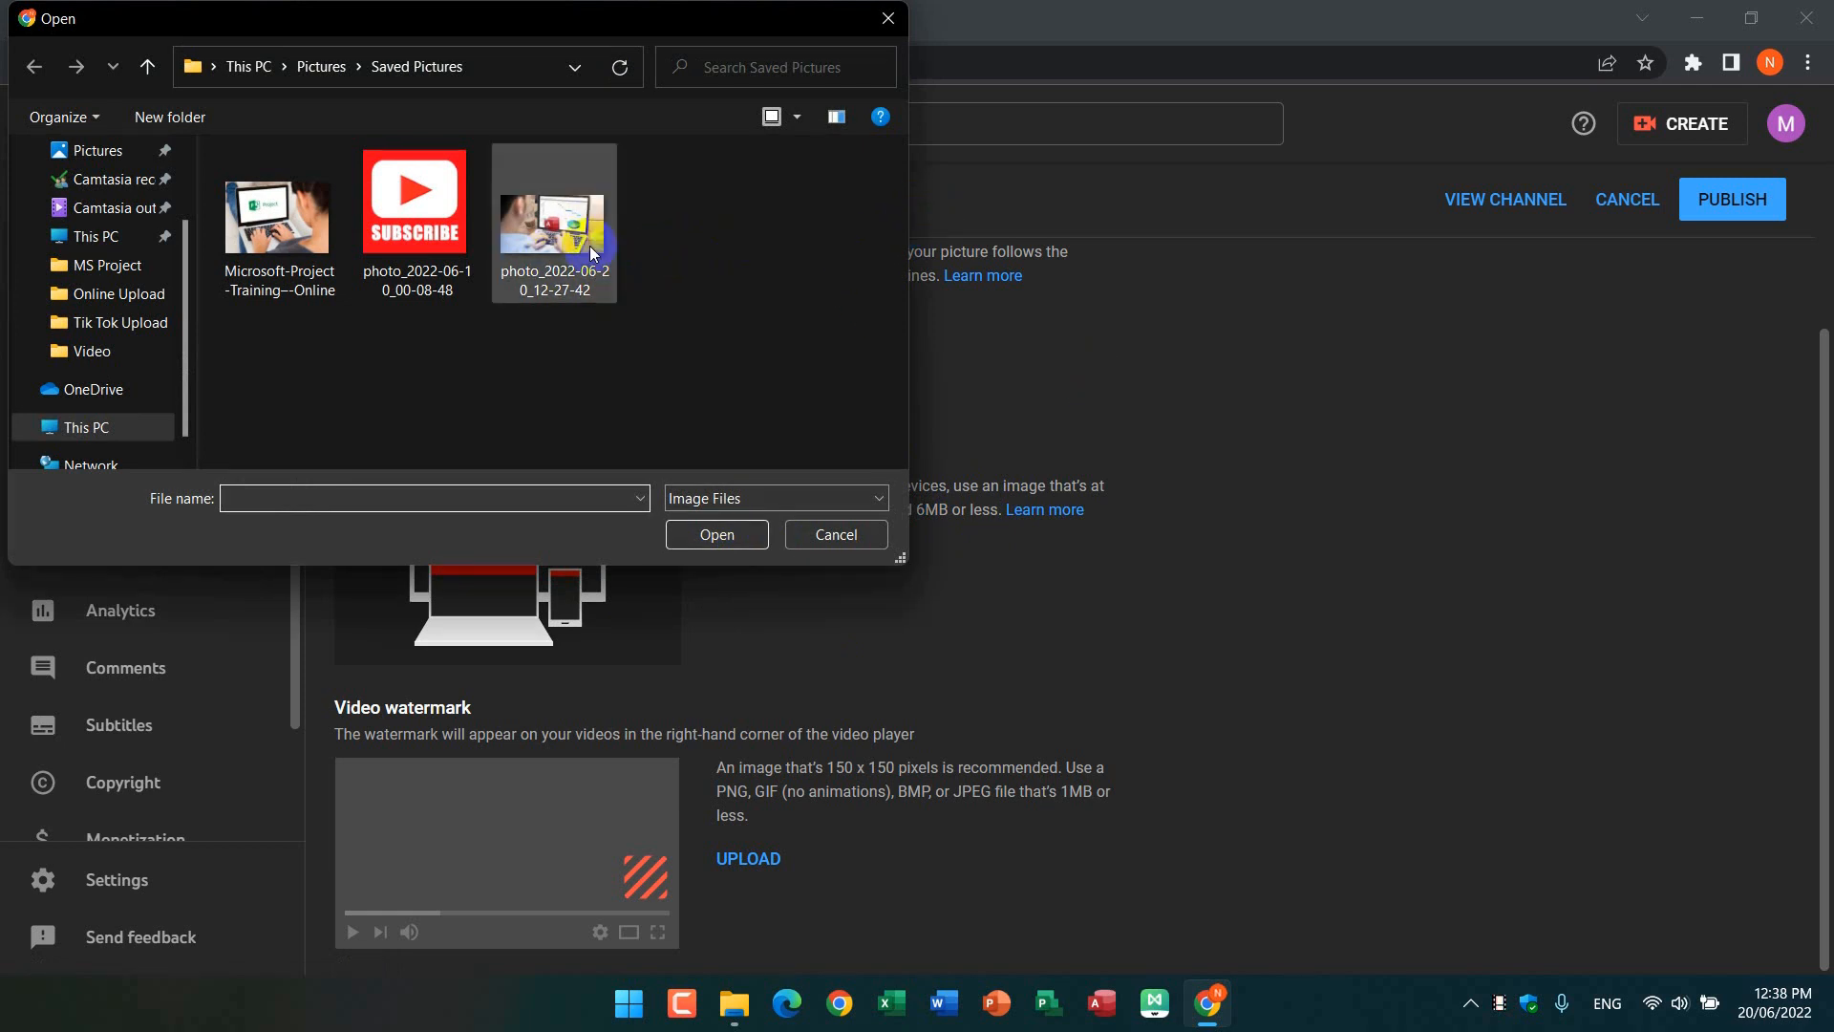
double_click(554, 229)
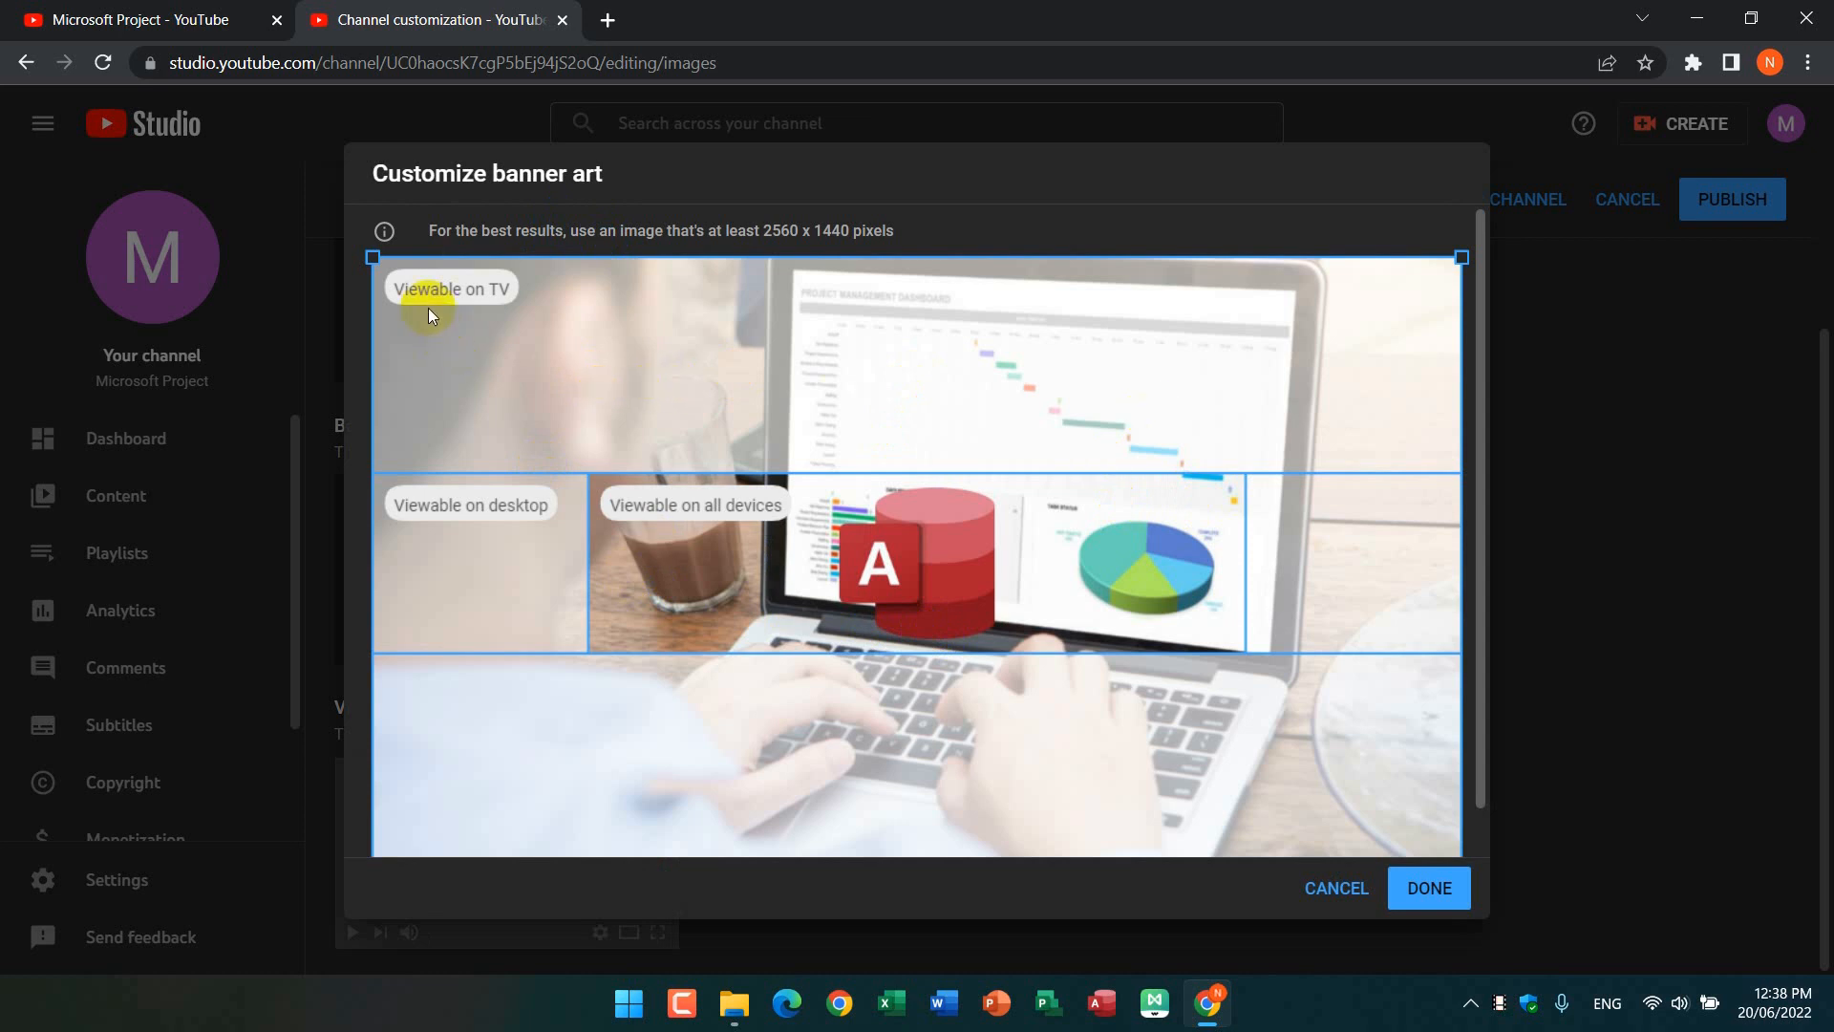
mouse_move(449, 298)
left_click(482, 294)
left_click(709, 564)
left_click(1433, 889)
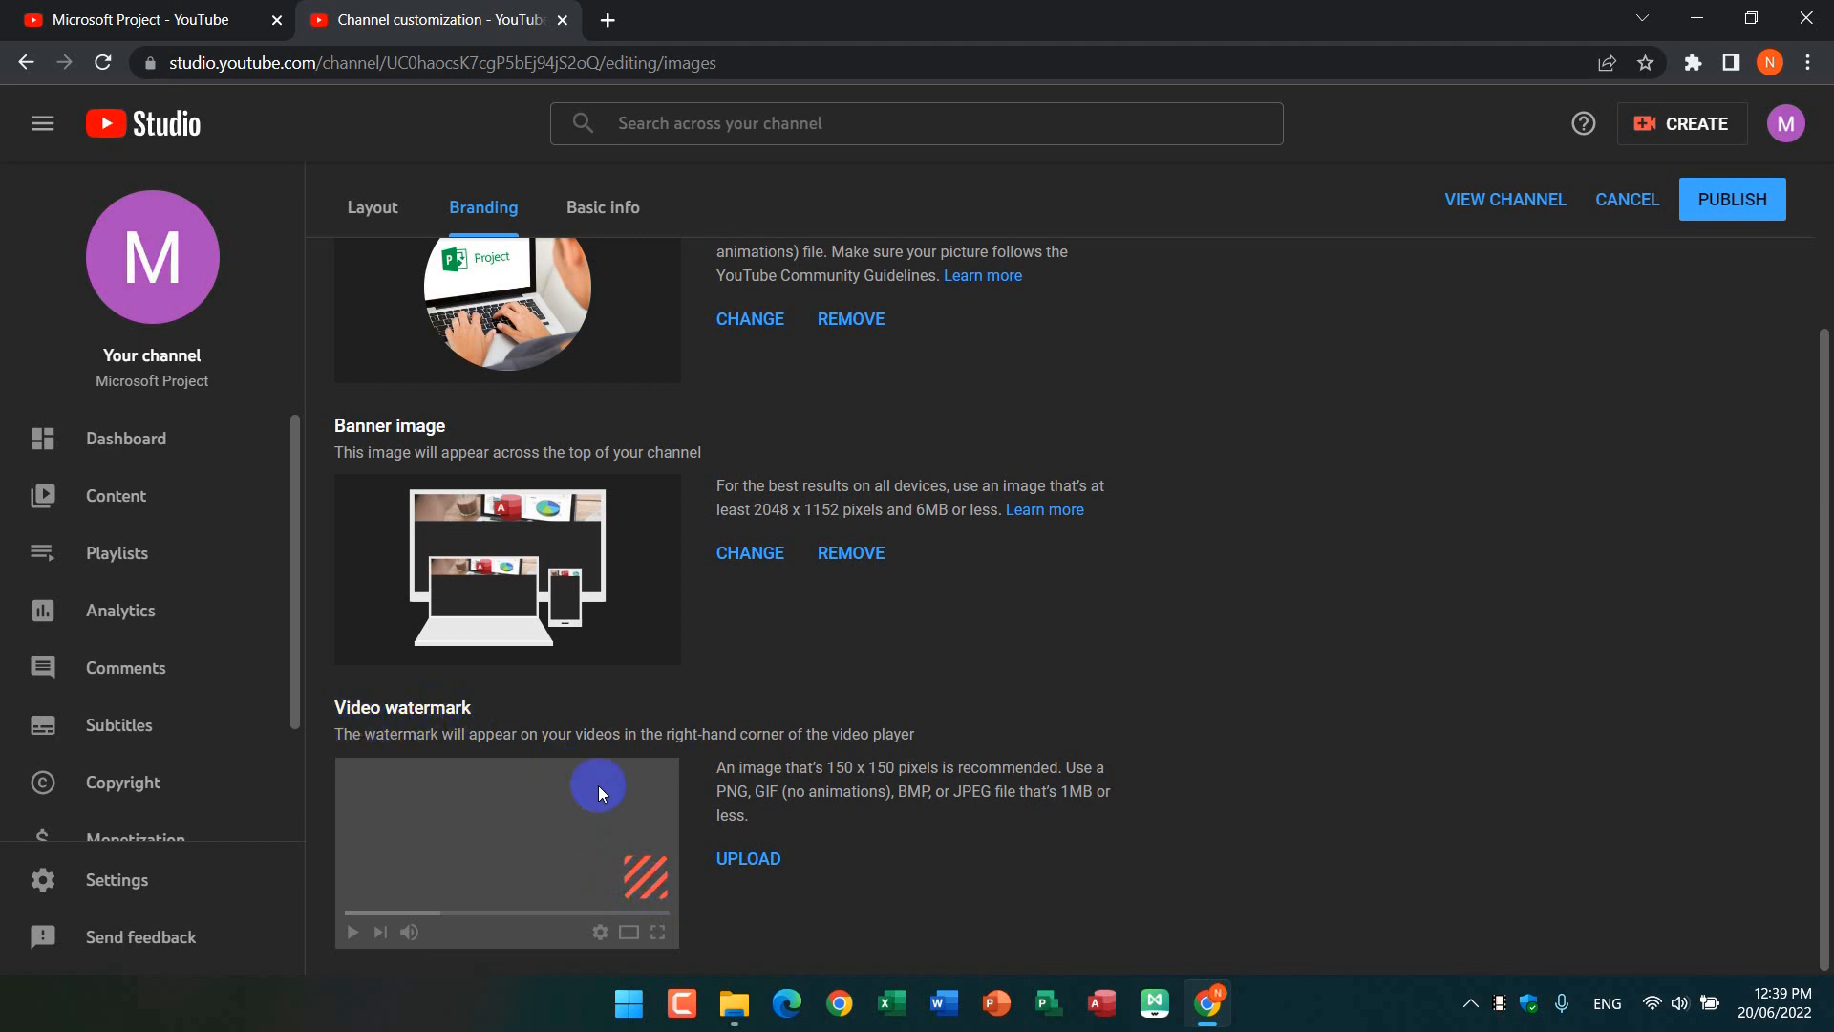
Step: Upload the red Subscribe image photo_2022-06-10_00-08-48 as the video watermark and set its display time to Entire video
left_click(751, 860)
left_click(426, 227)
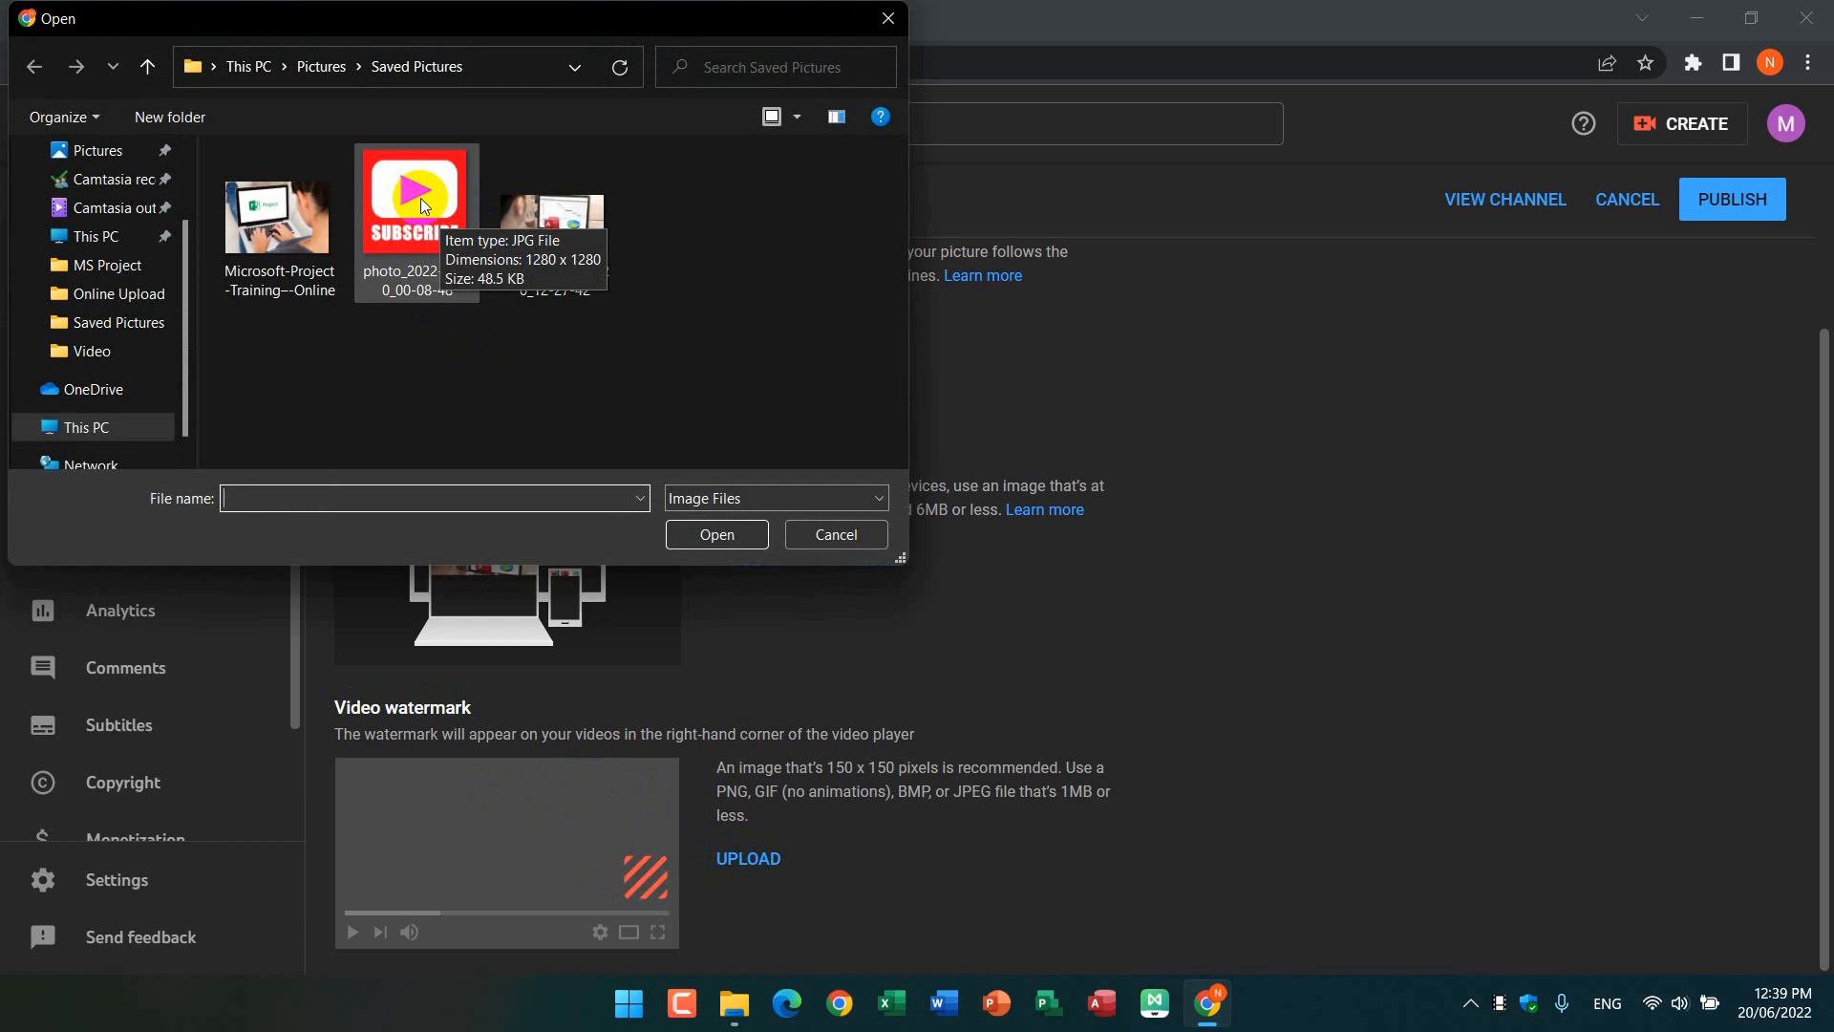
double_click(420, 197)
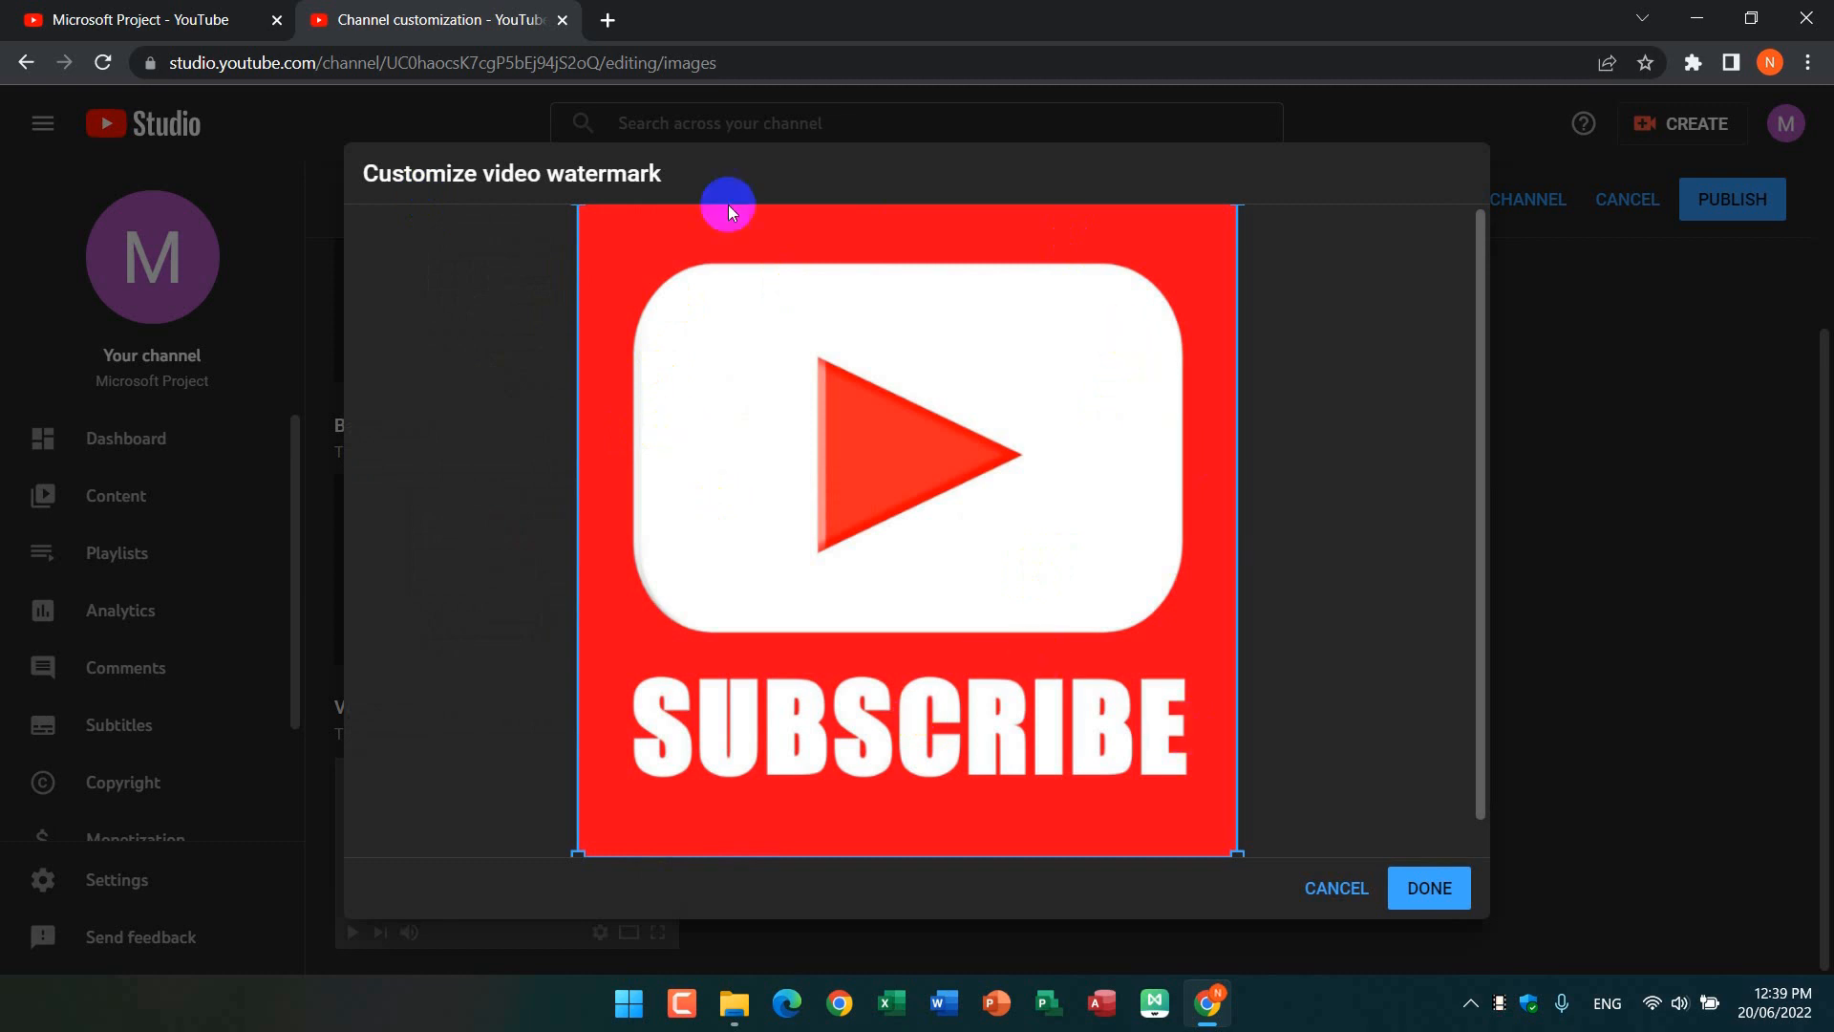
left_click(1448, 887)
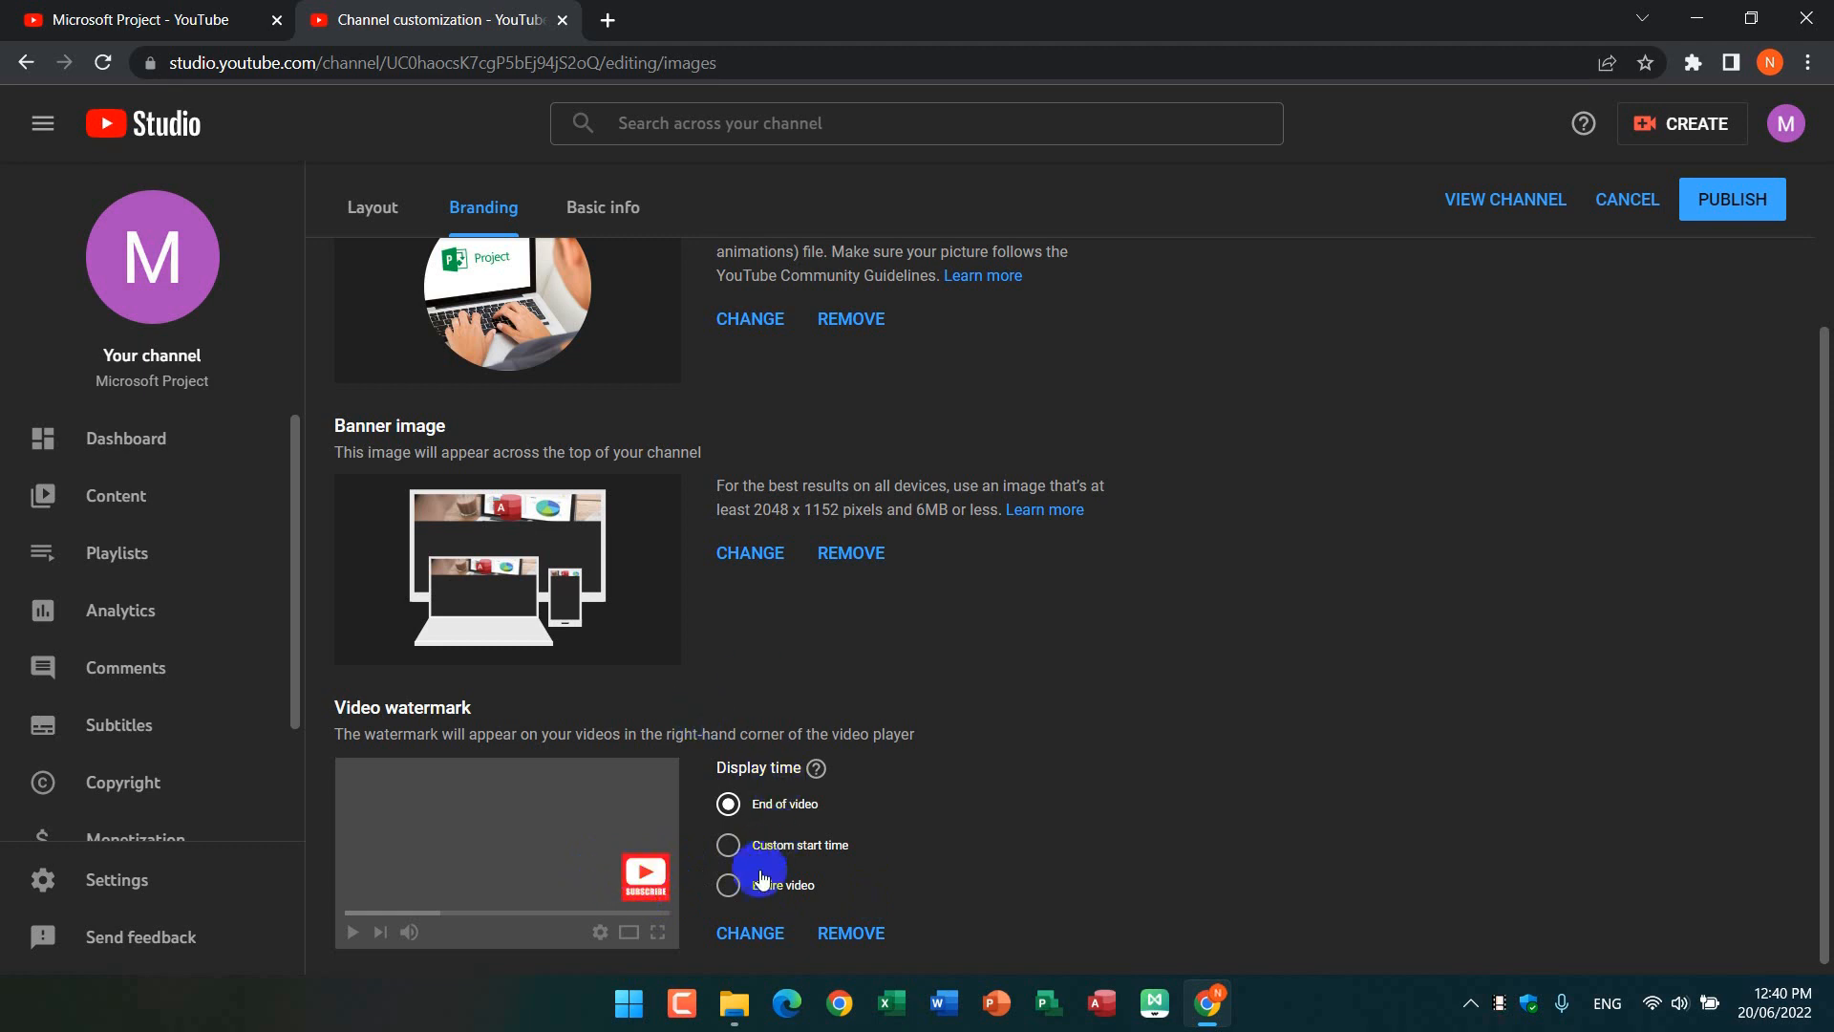
left_click(730, 895)
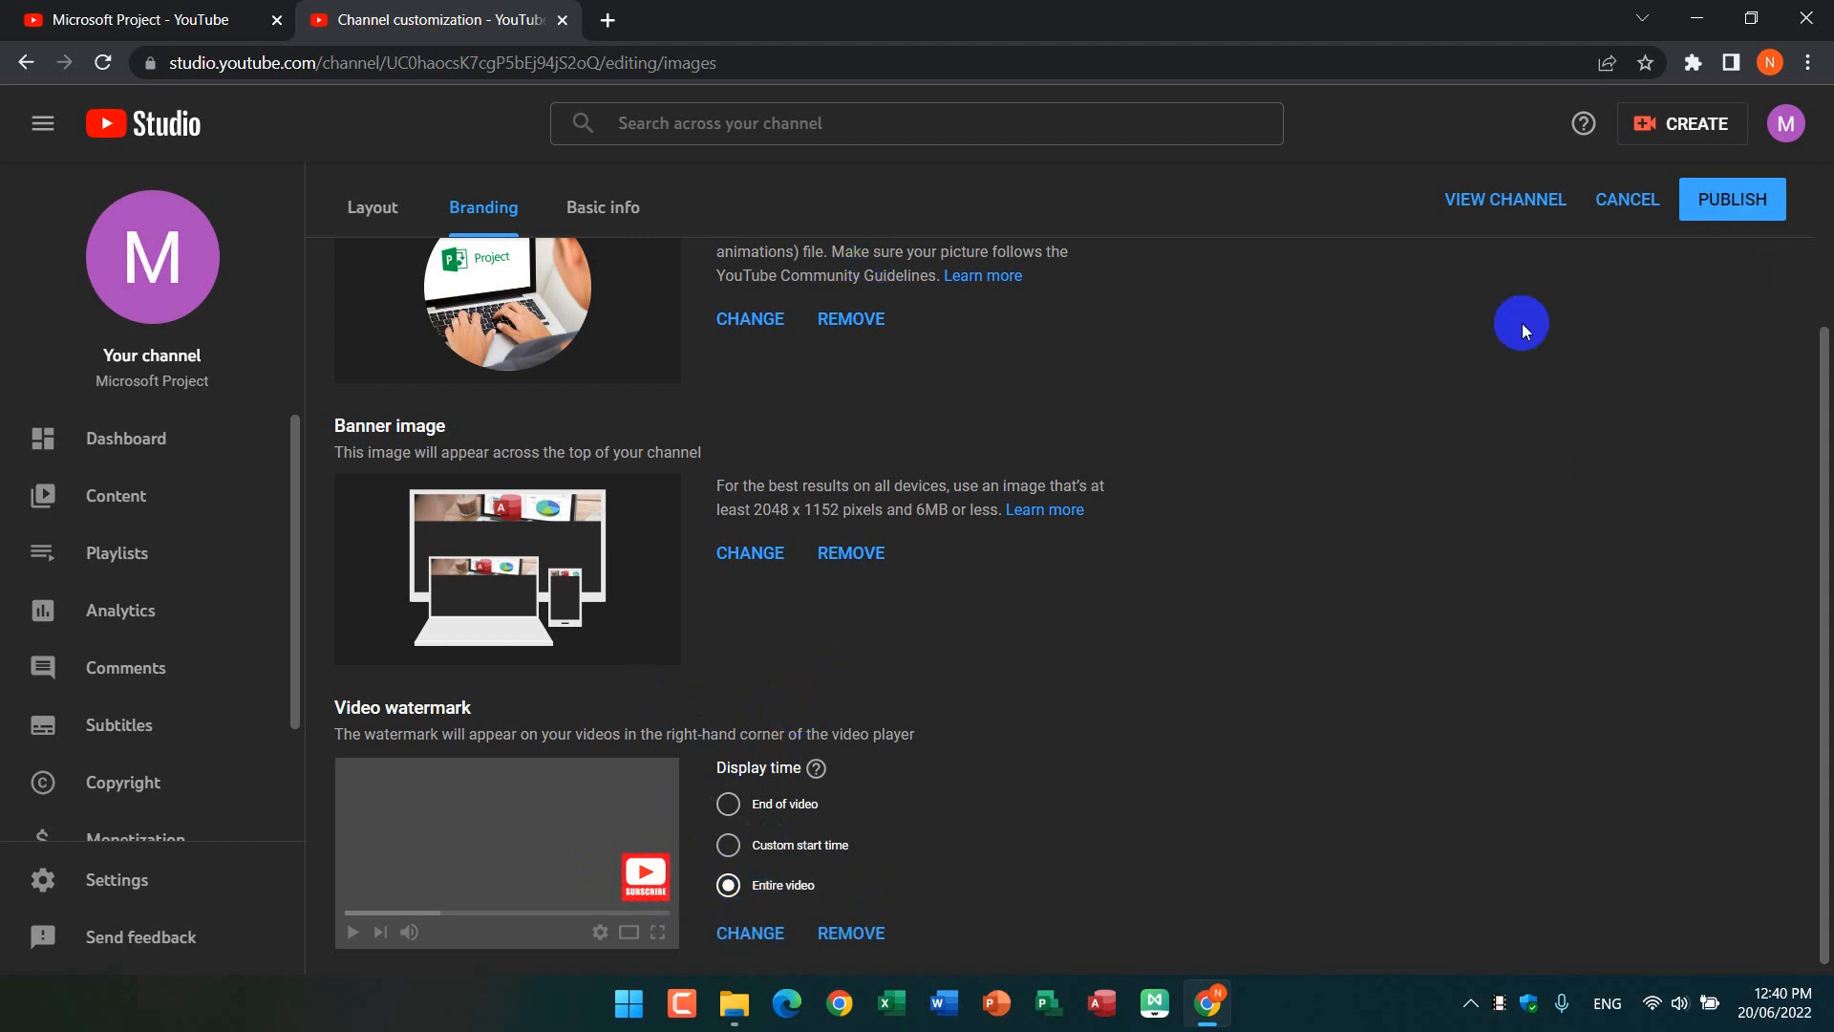
Step: Publish the branding changes and reload the Microsoft Project channel page to show the new pictures
left_click(1732, 204)
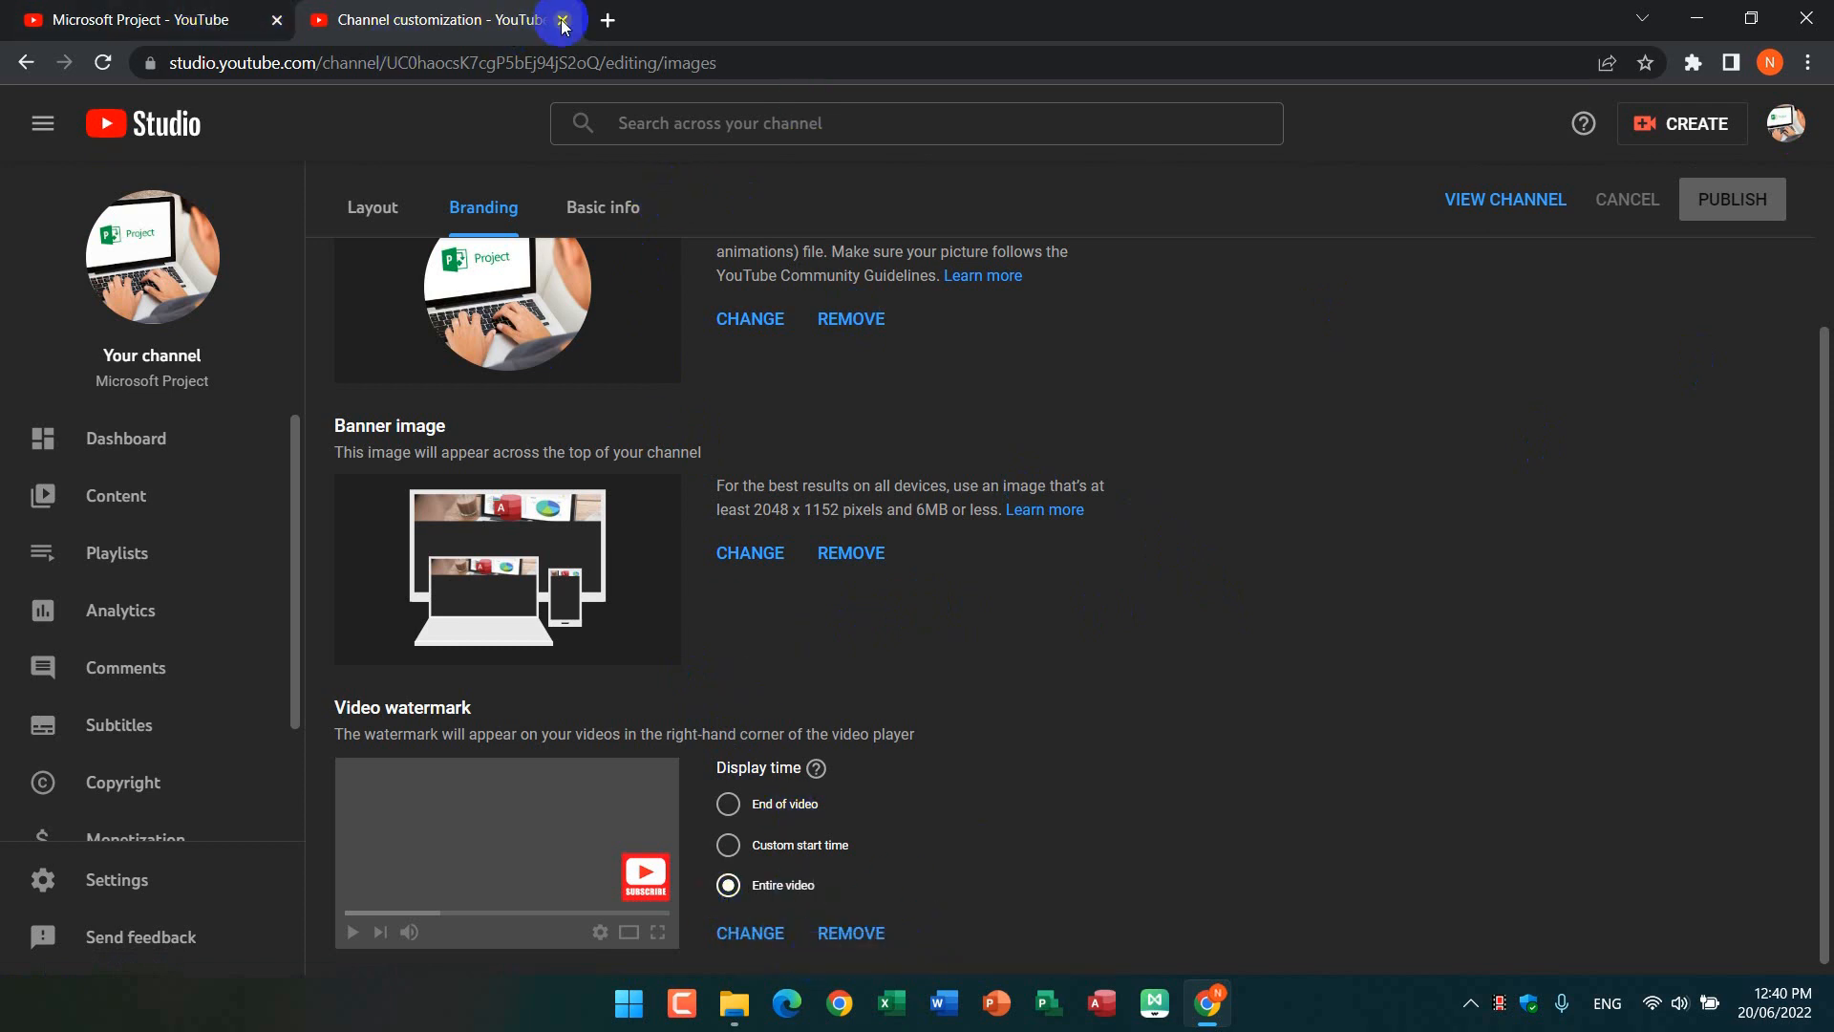
left_click(167, 19)
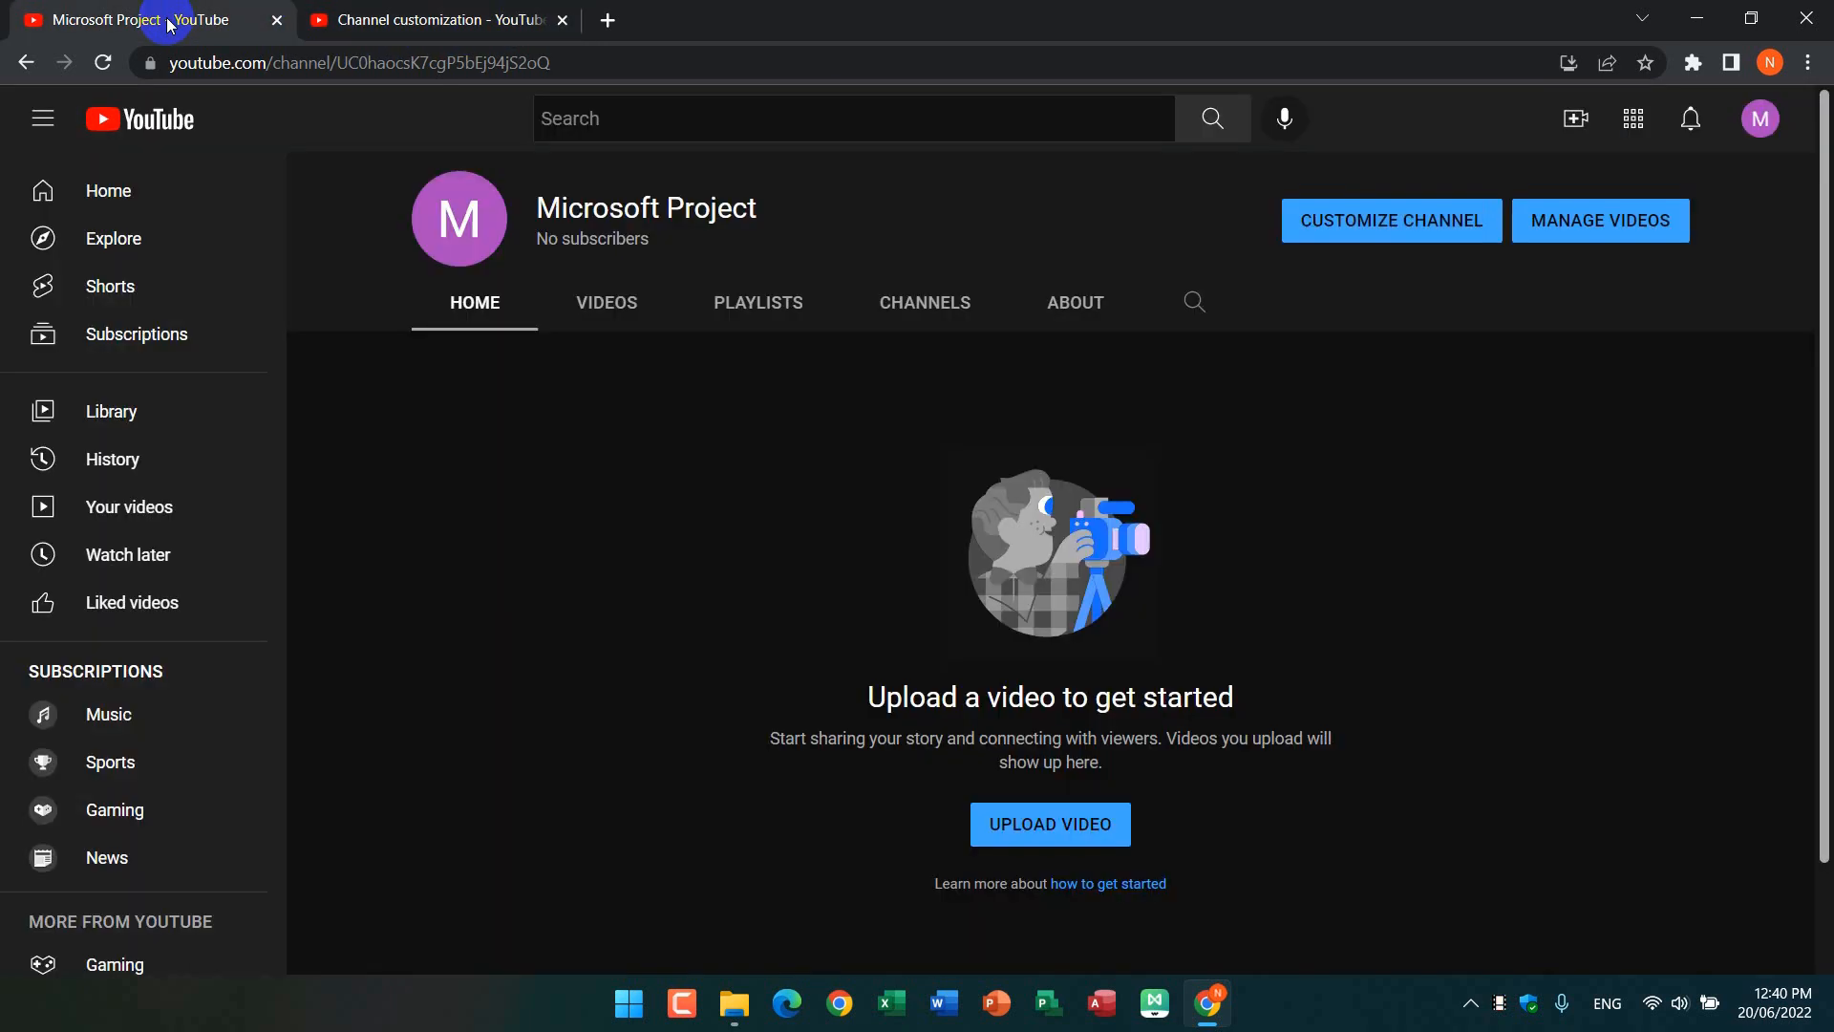
left_click(105, 75)
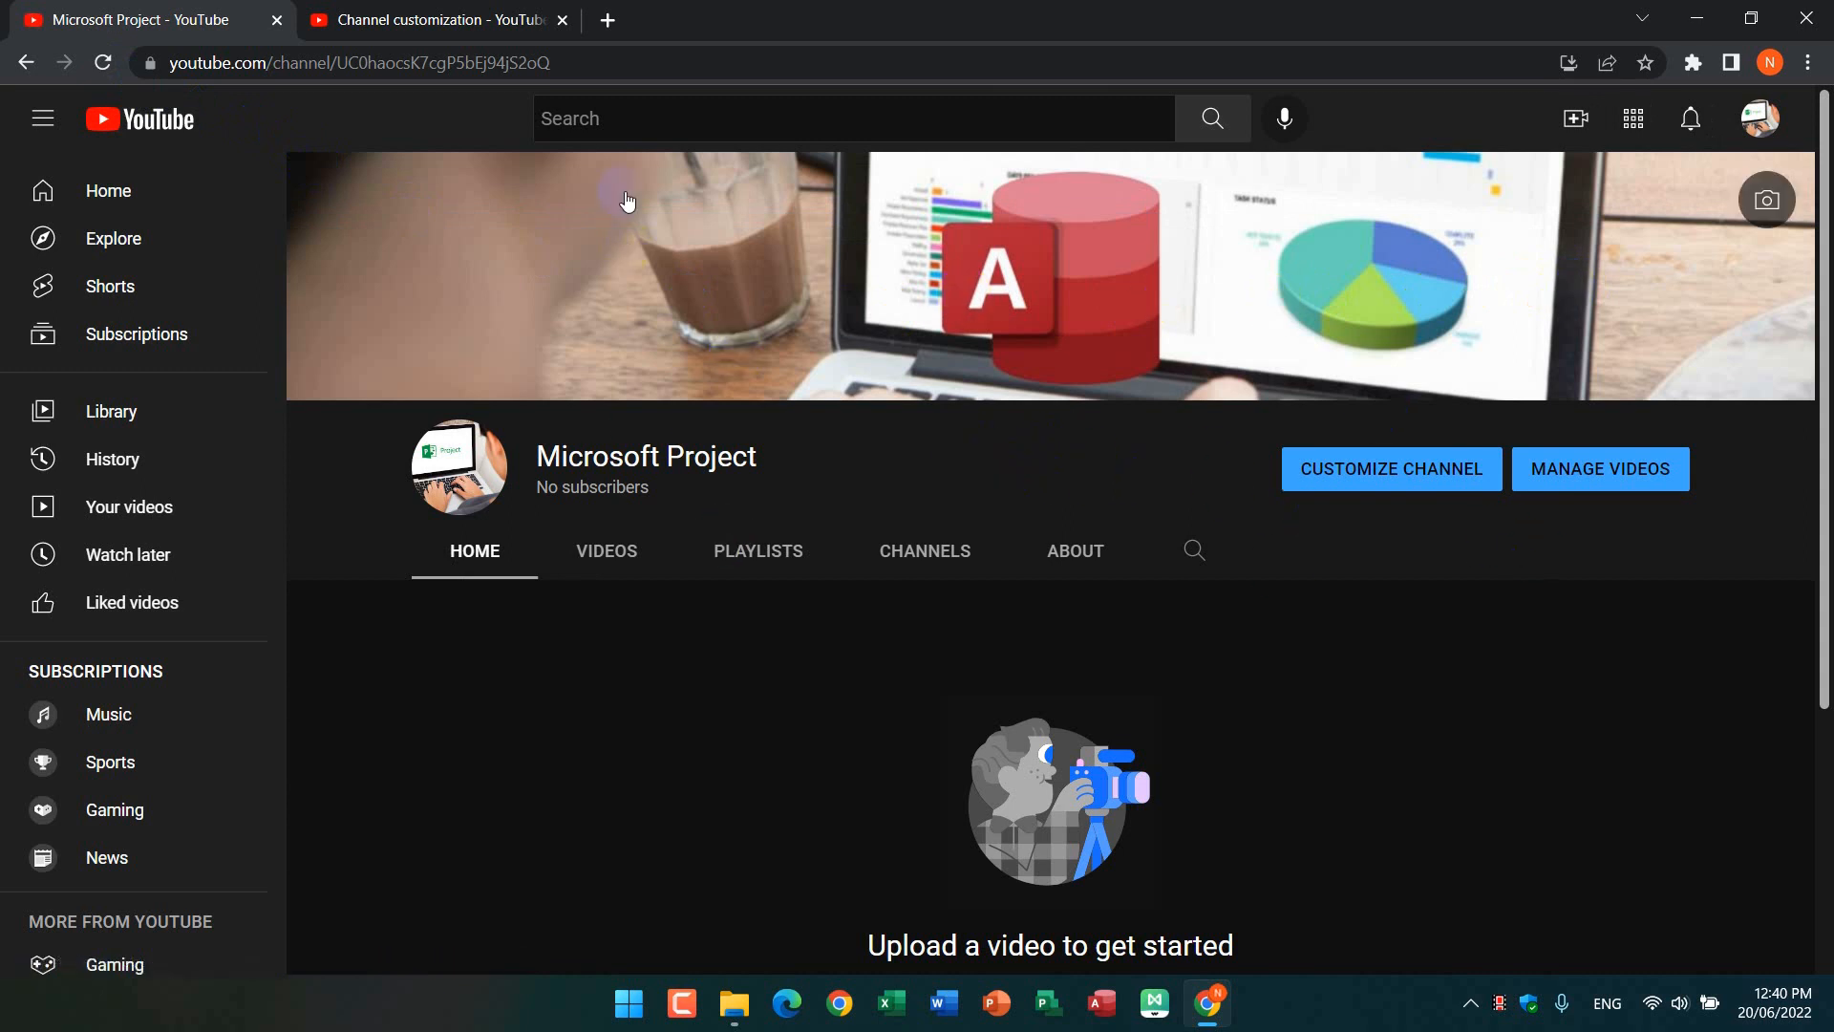
Step: In the channel customization's basic info, enter the description "Warmly Well come my PEC computer online training."
left_click(462, 17)
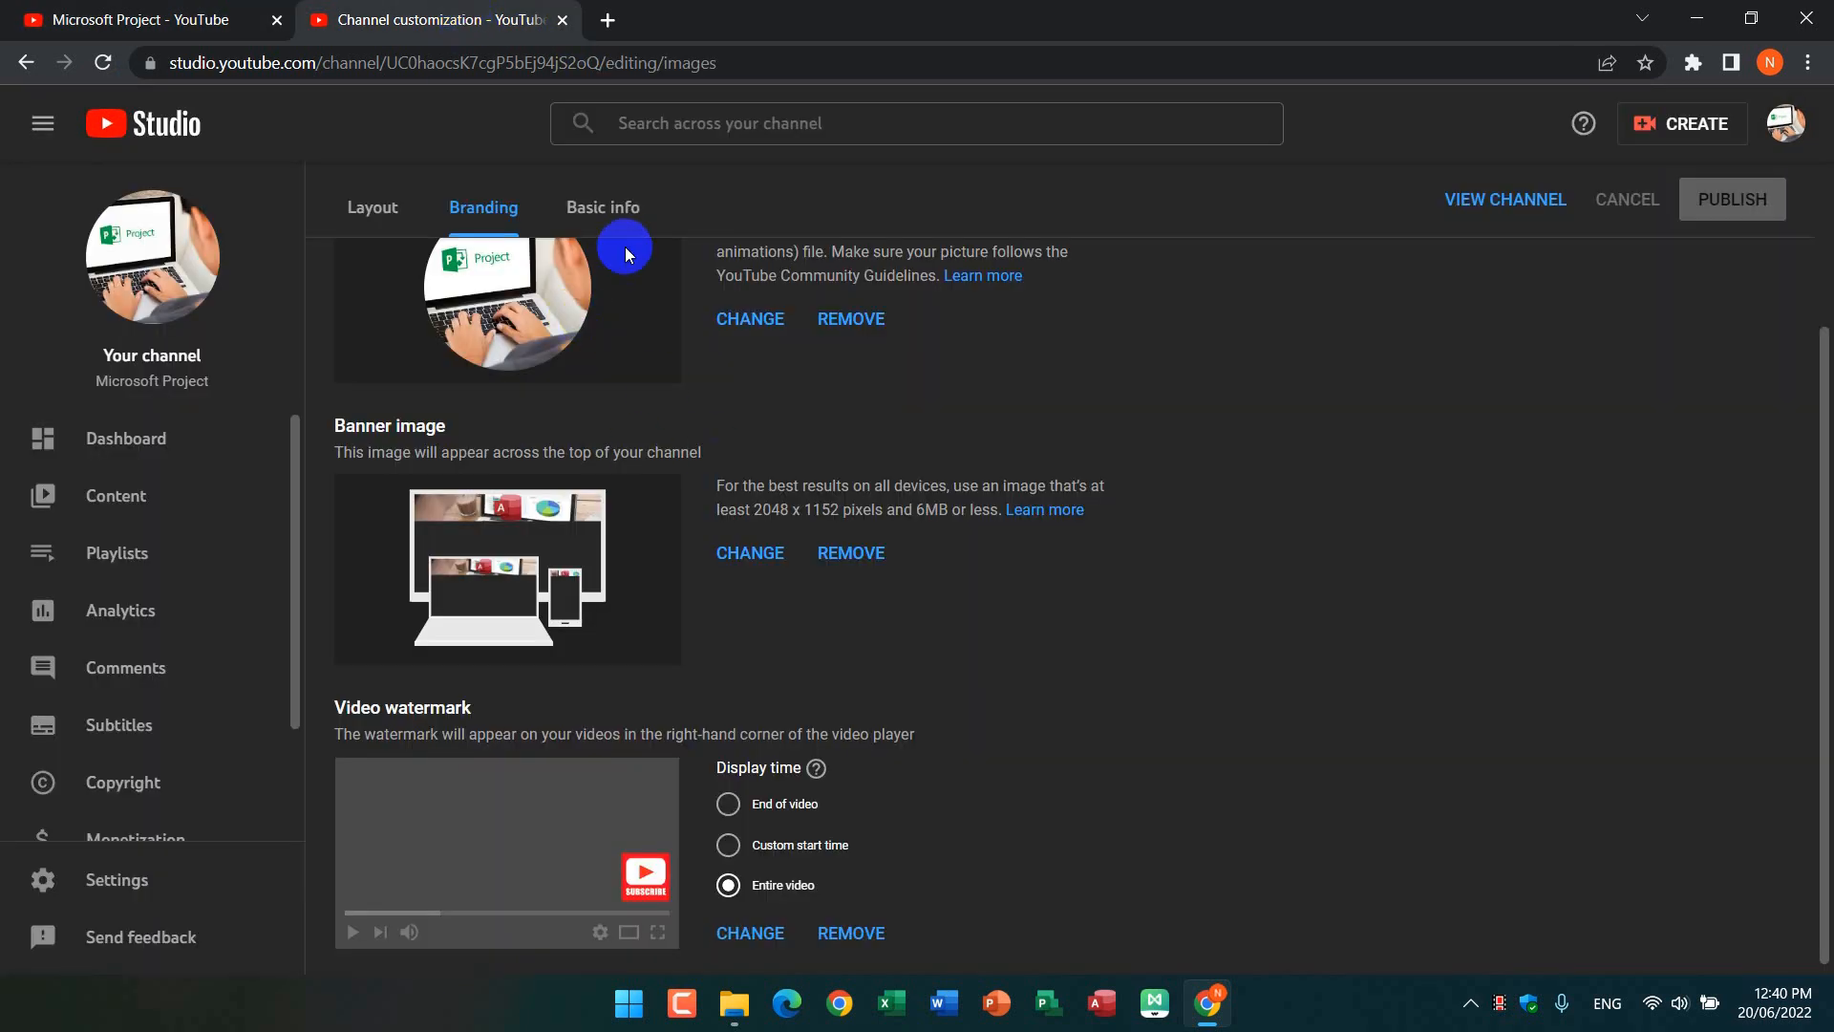
left_click(607, 208)
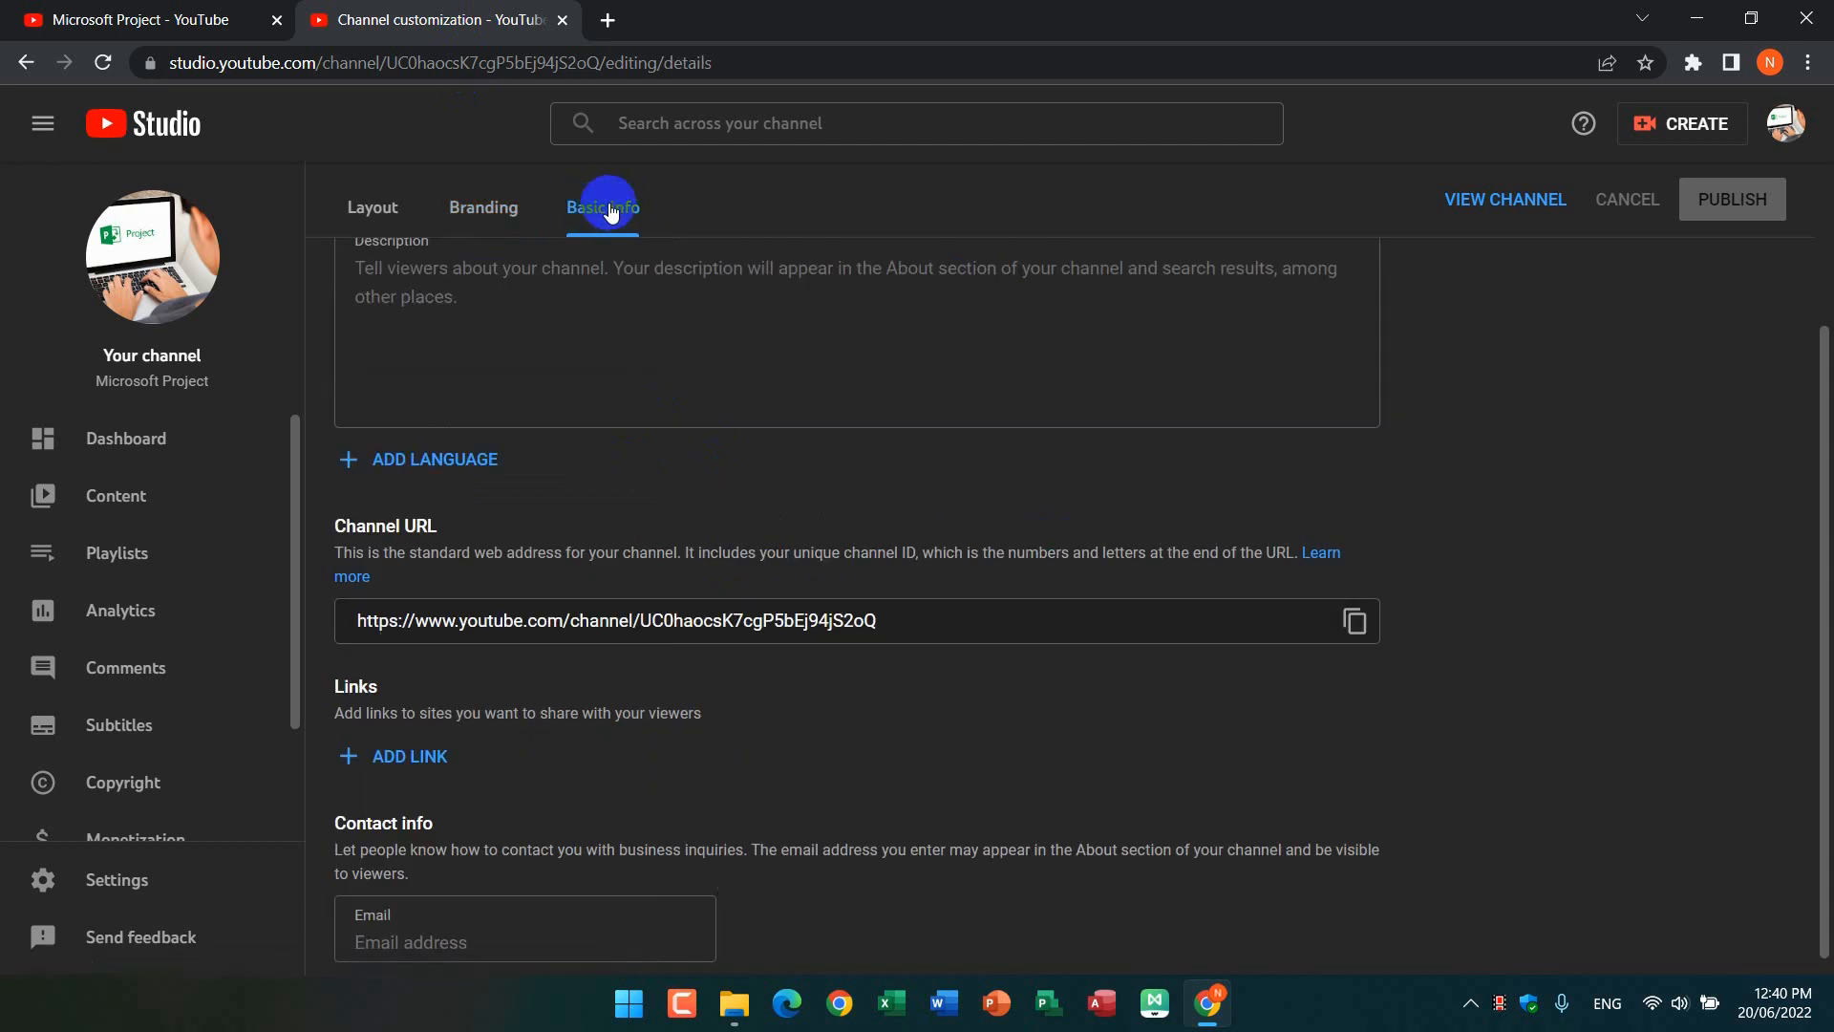
scroll(523, 335, "up", 2)
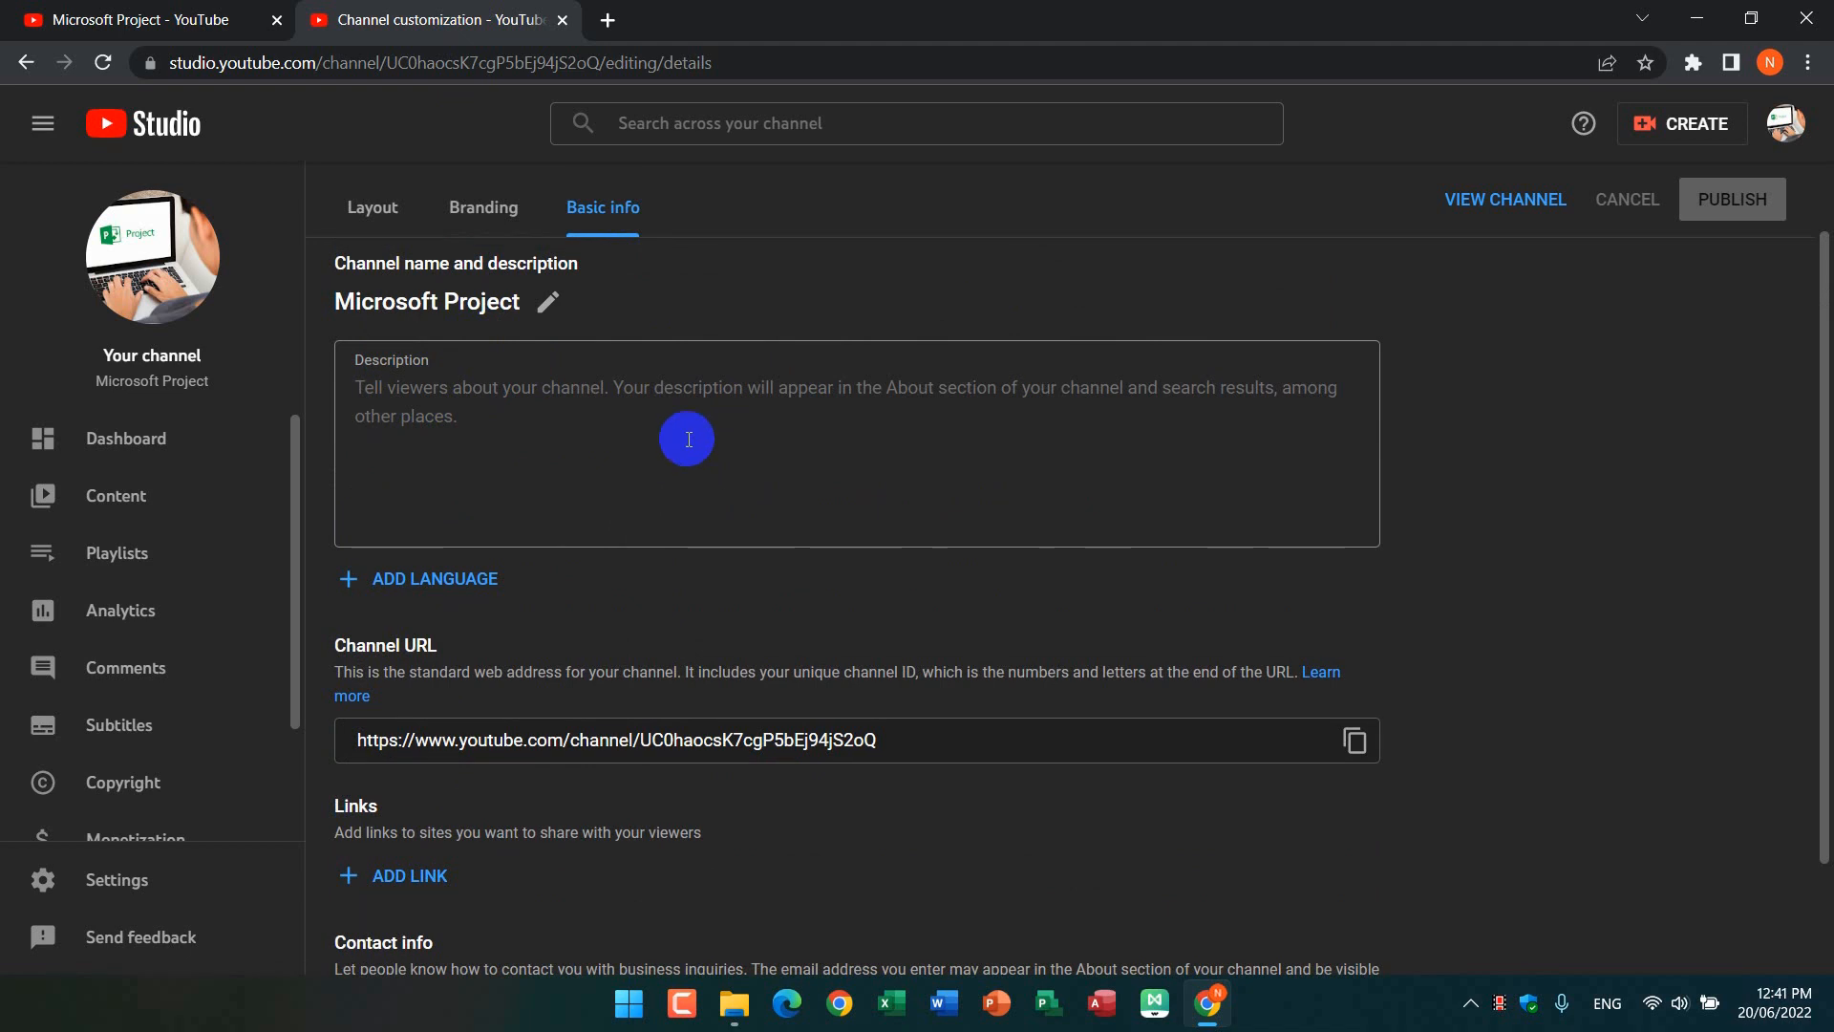
left_click(543, 396)
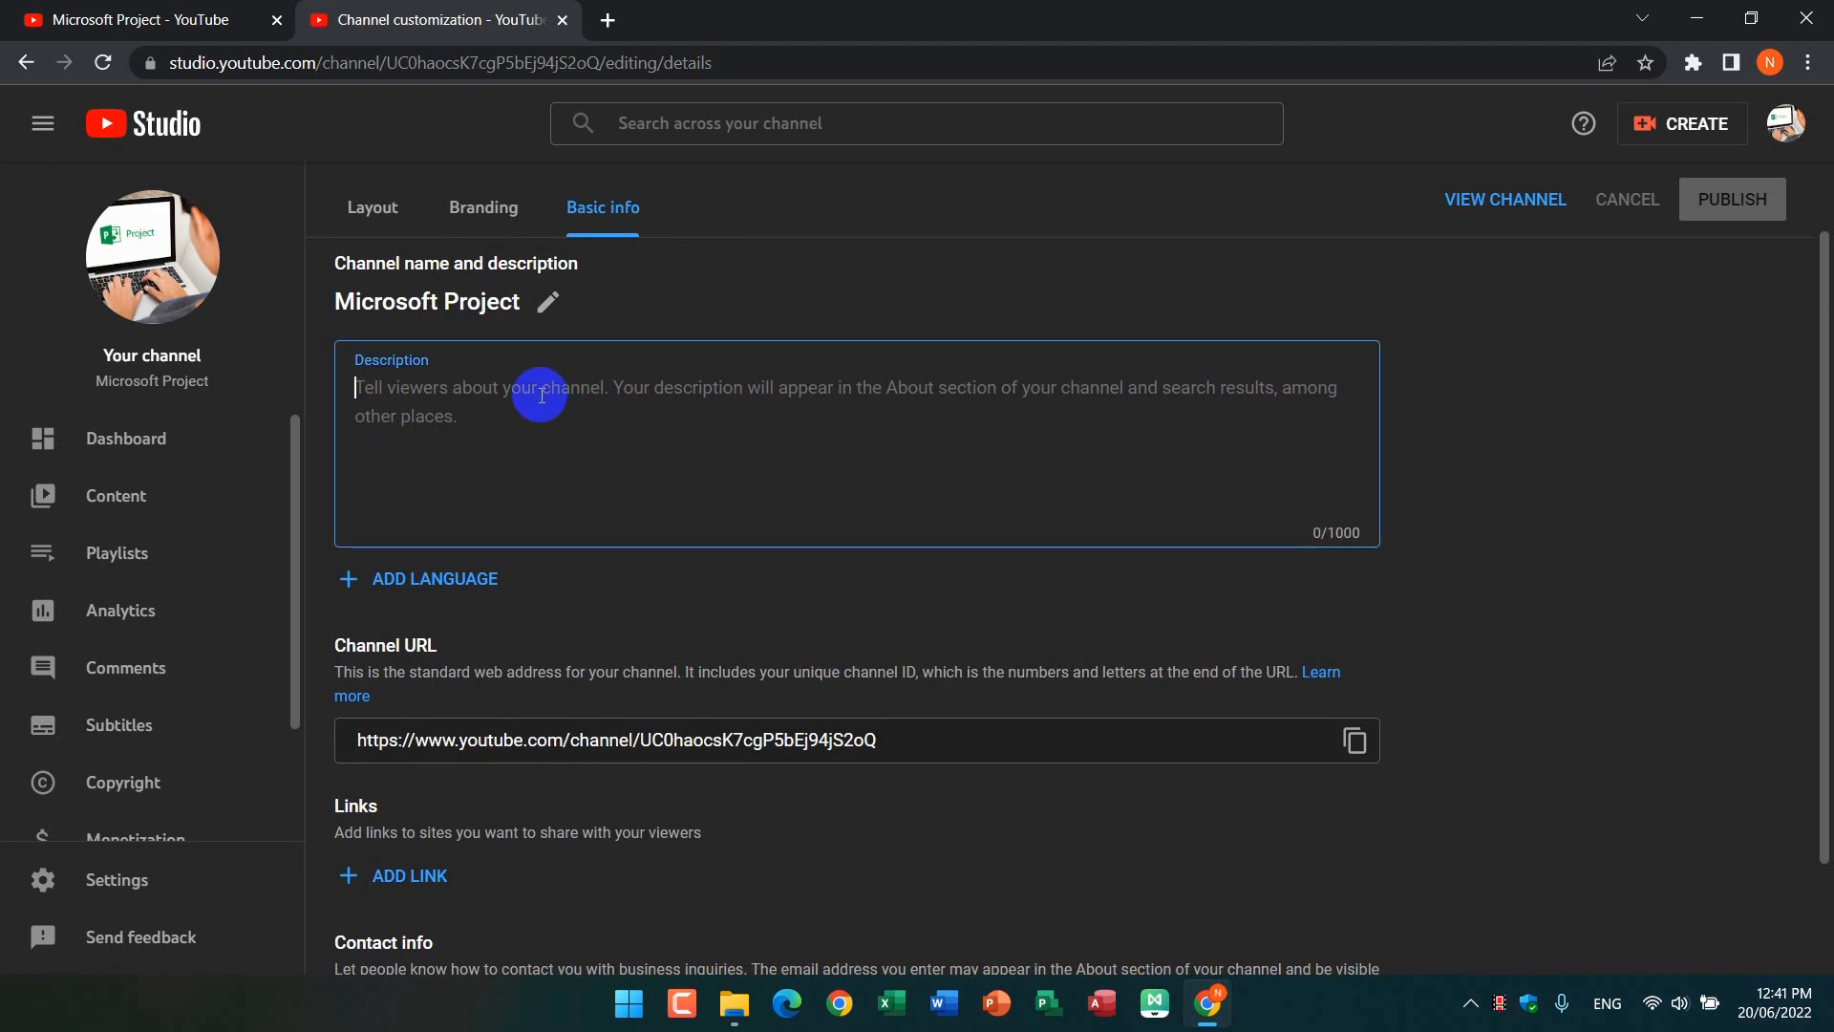
type("War")
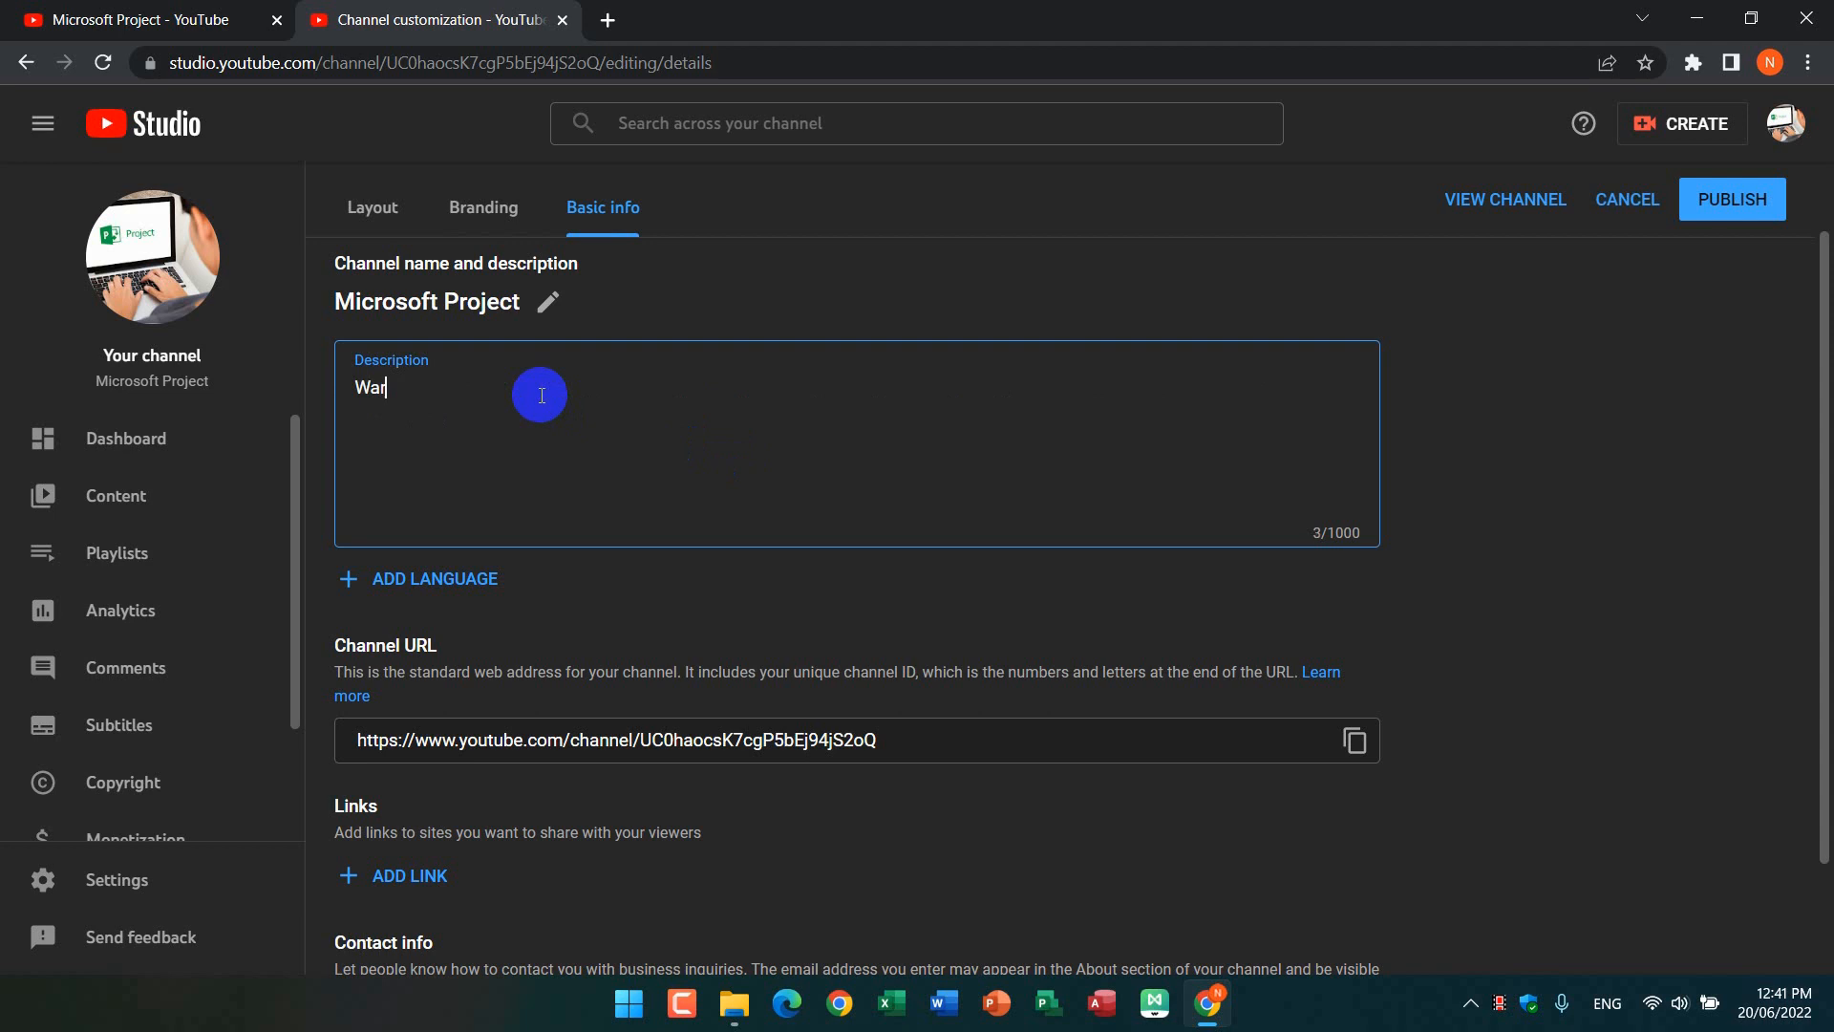
type("mly Well come my PEC dompu")
key("BackSpace")
key("BackSpace")
key("BackSpace")
key("BackSpace")
key("BackSpace")
type("computer")
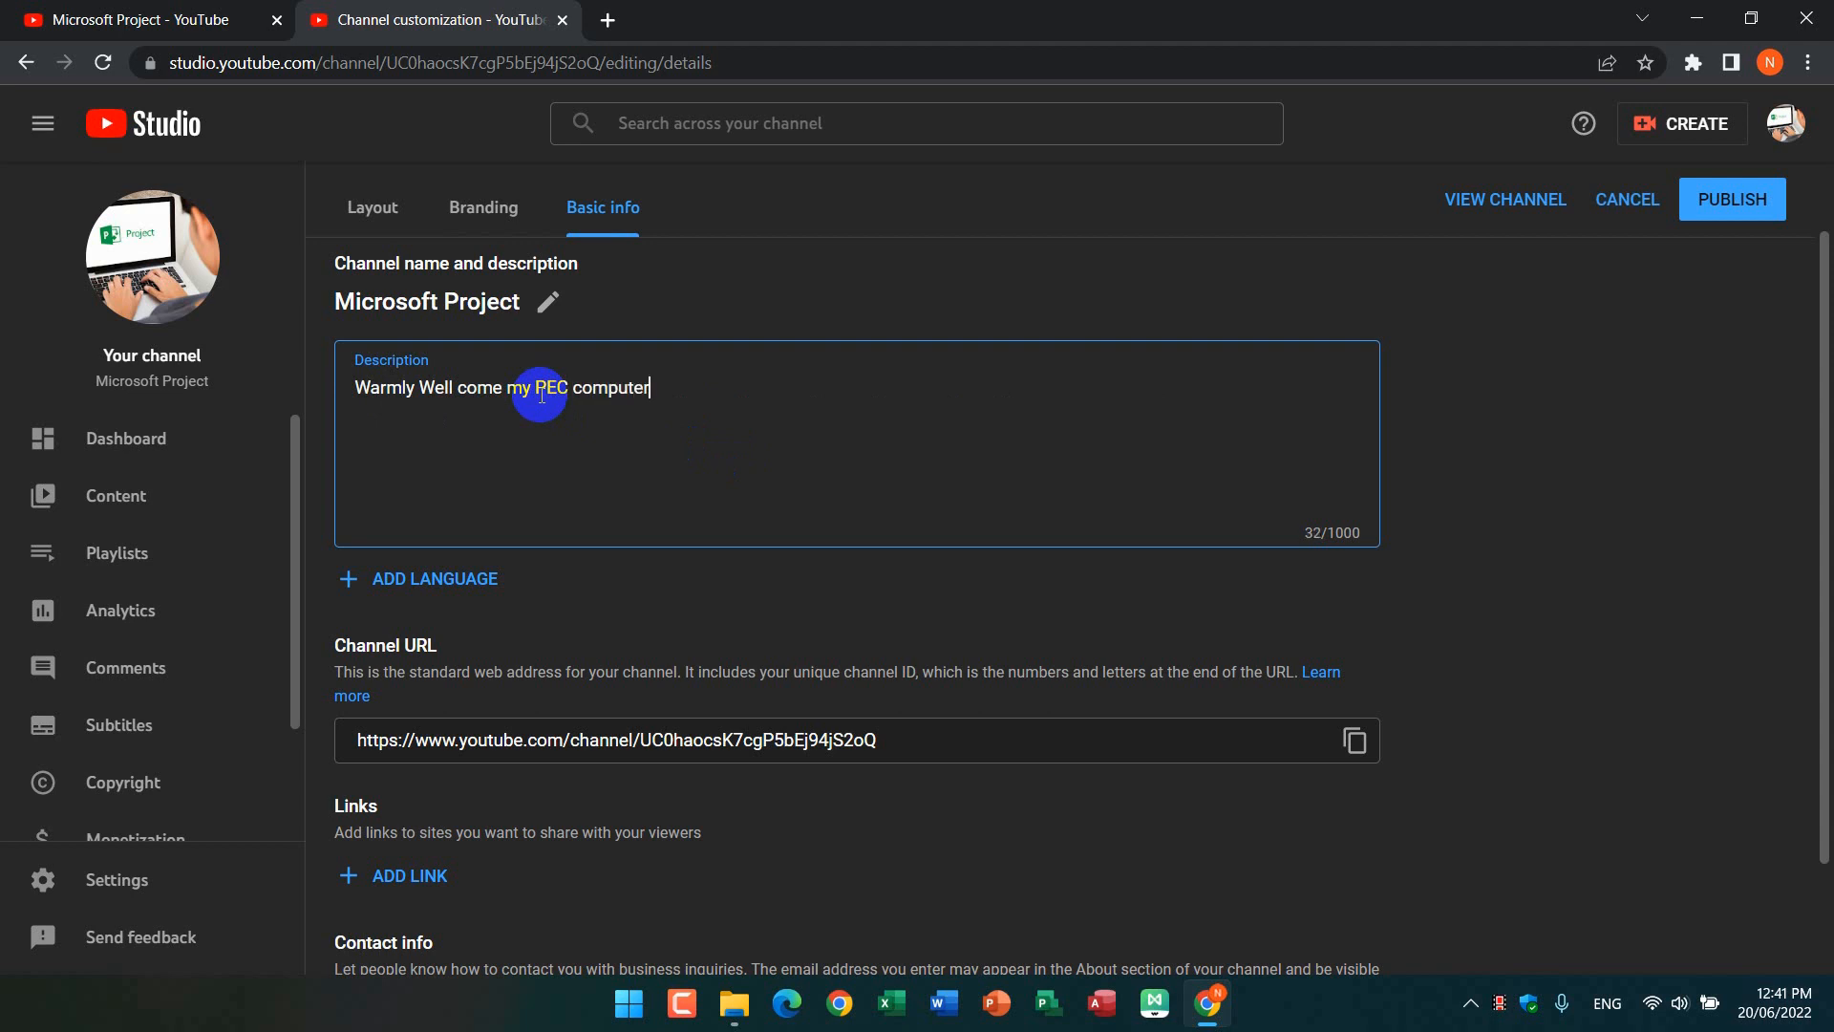
type(" online trainig")
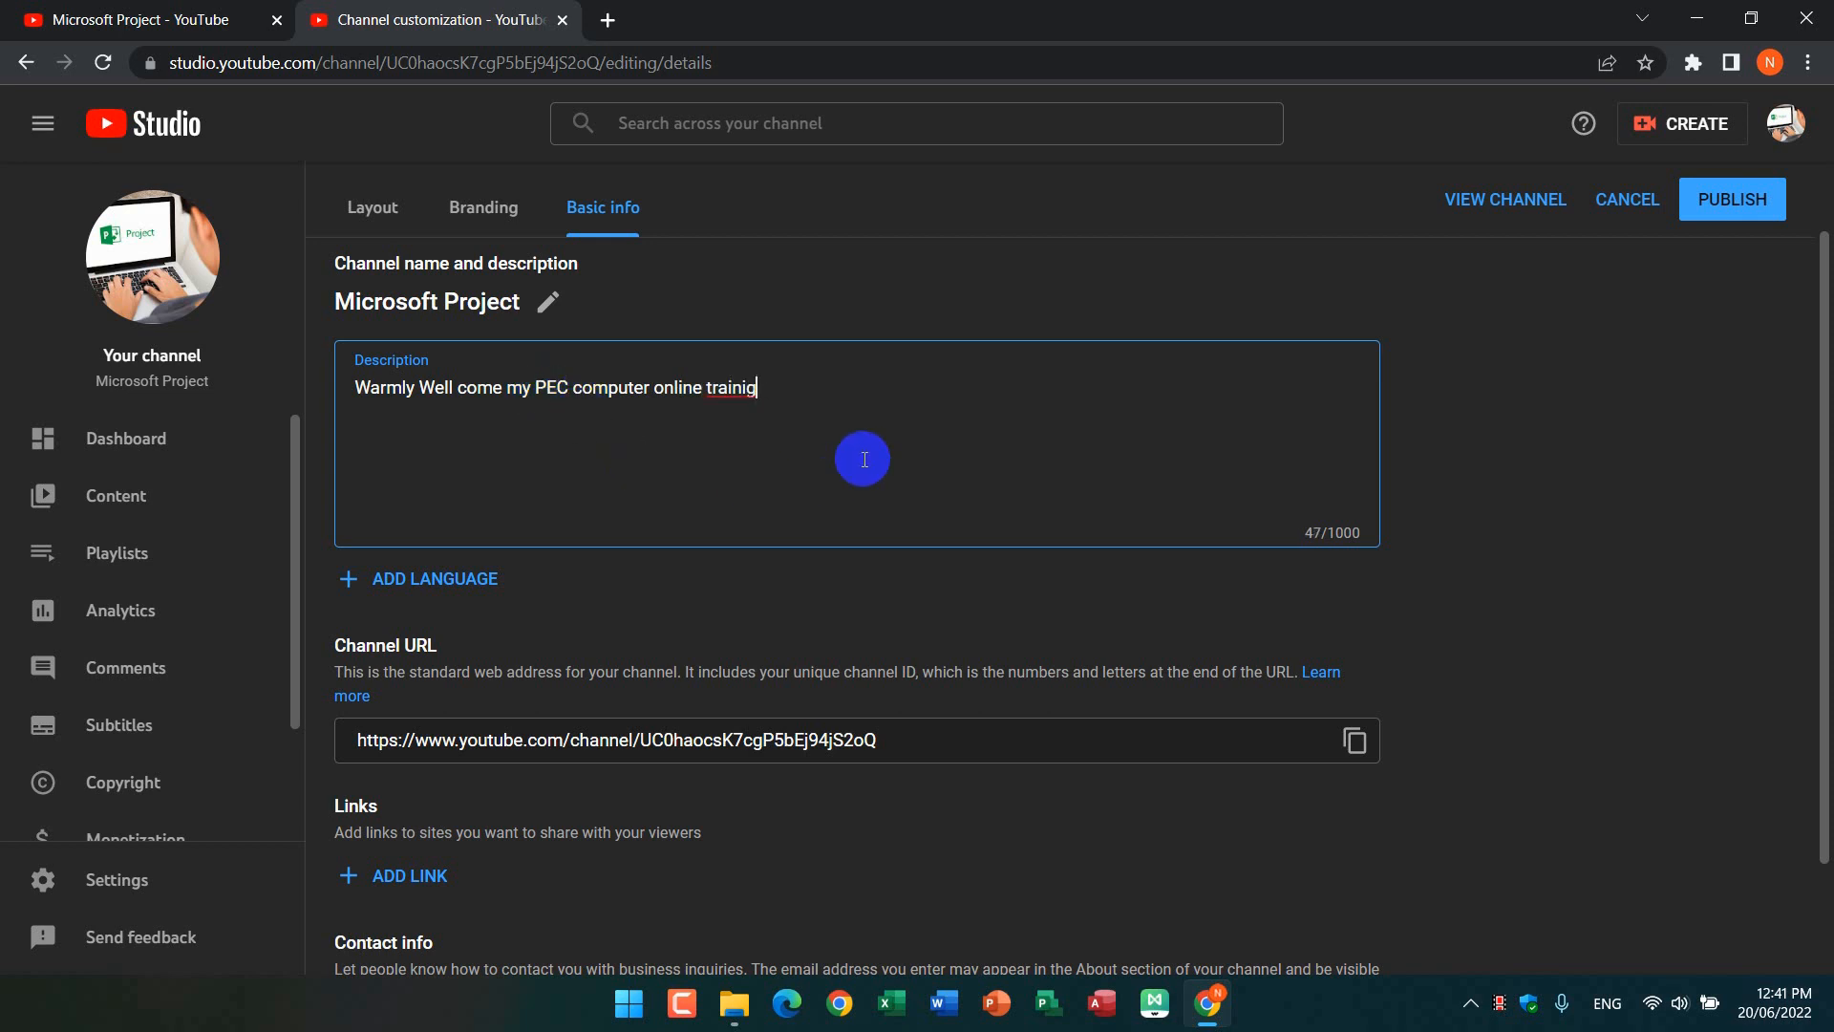
key("BackSpace")
key("BackSpace")
key("BackSpace")
type("ning")
type(".")
Step: Review the remaining basic info fields and publish the channel's new description
scroll(710, 831, "down", 2)
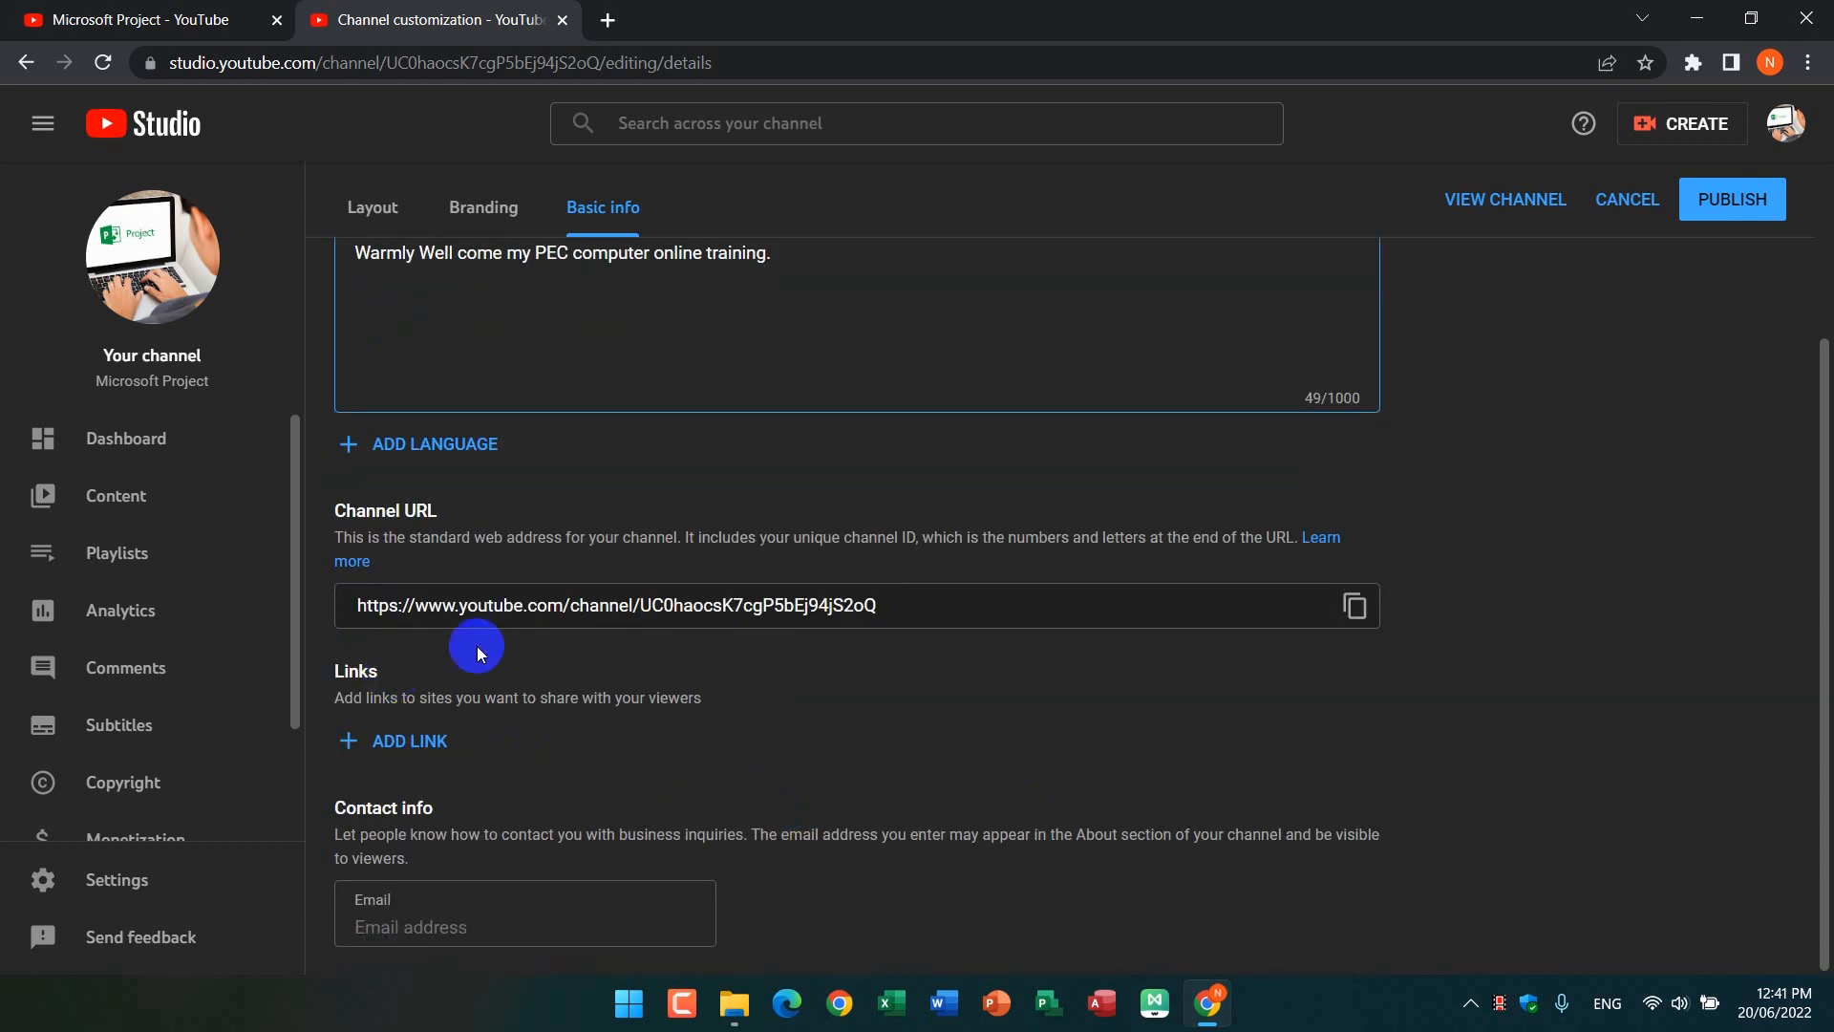
scroll(764, 616, "up", 3)
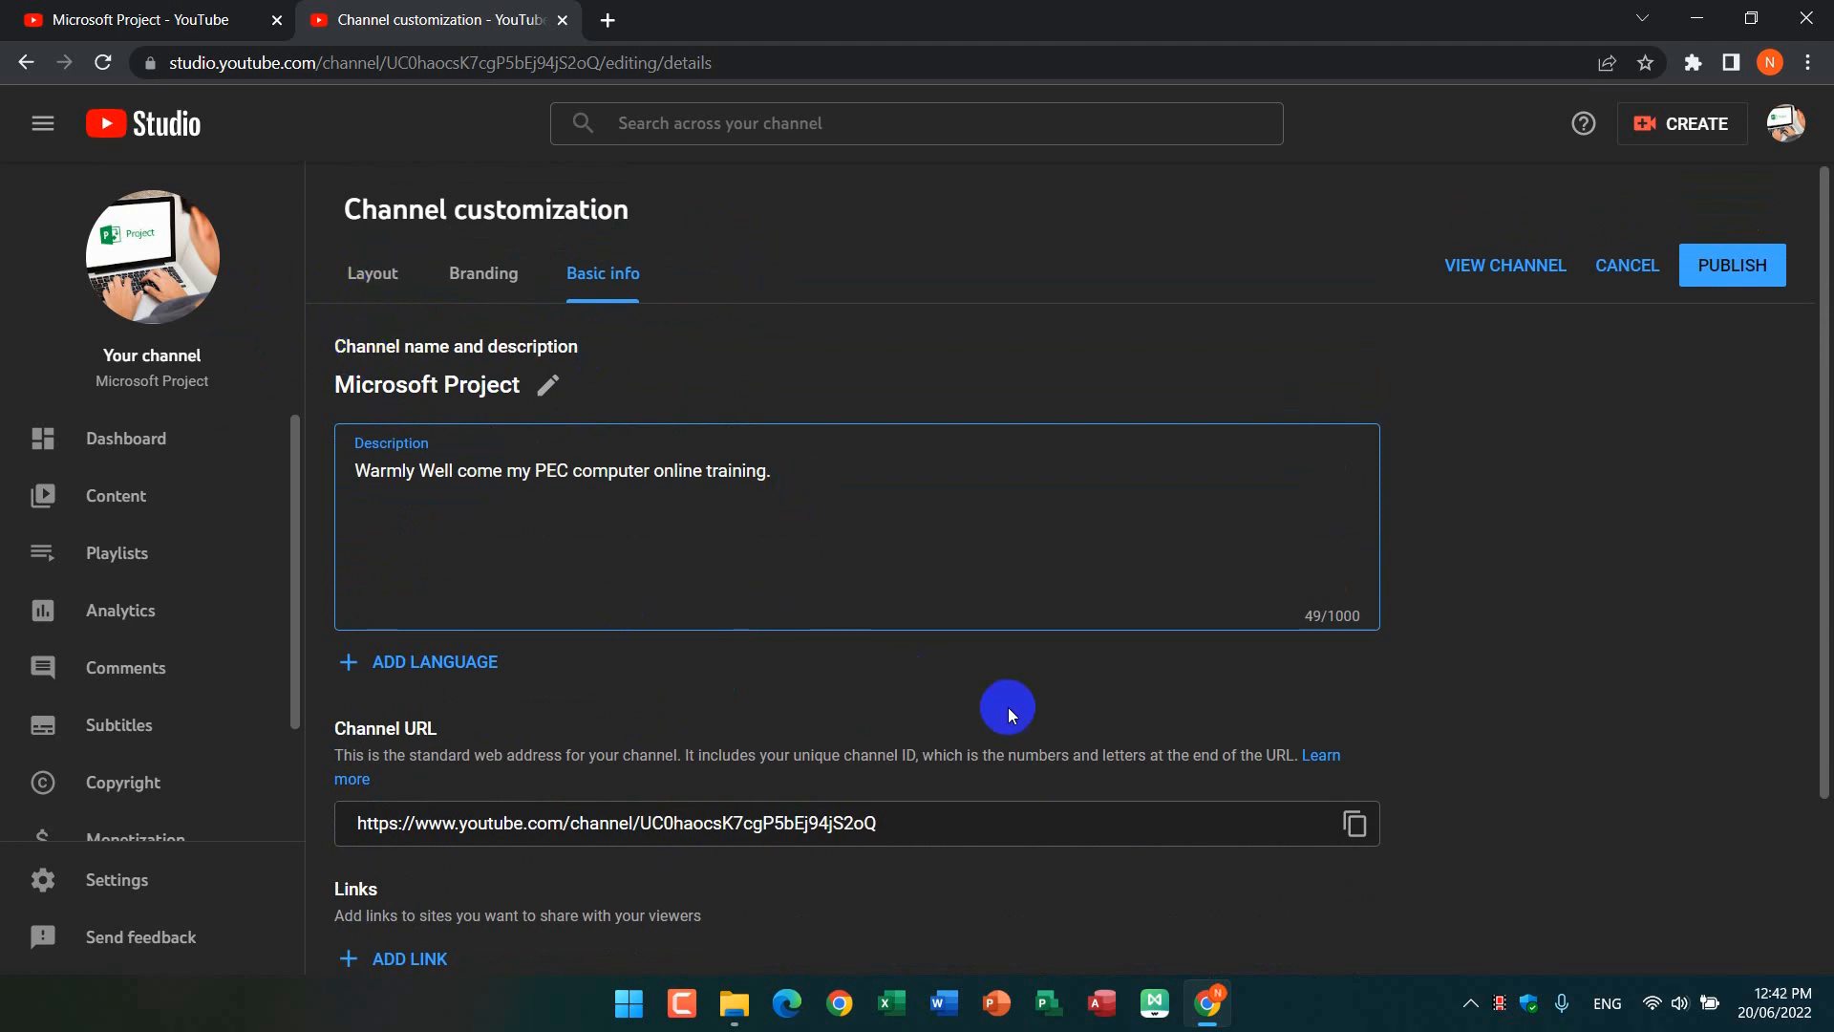
scroll(989, 768, "down", 1)
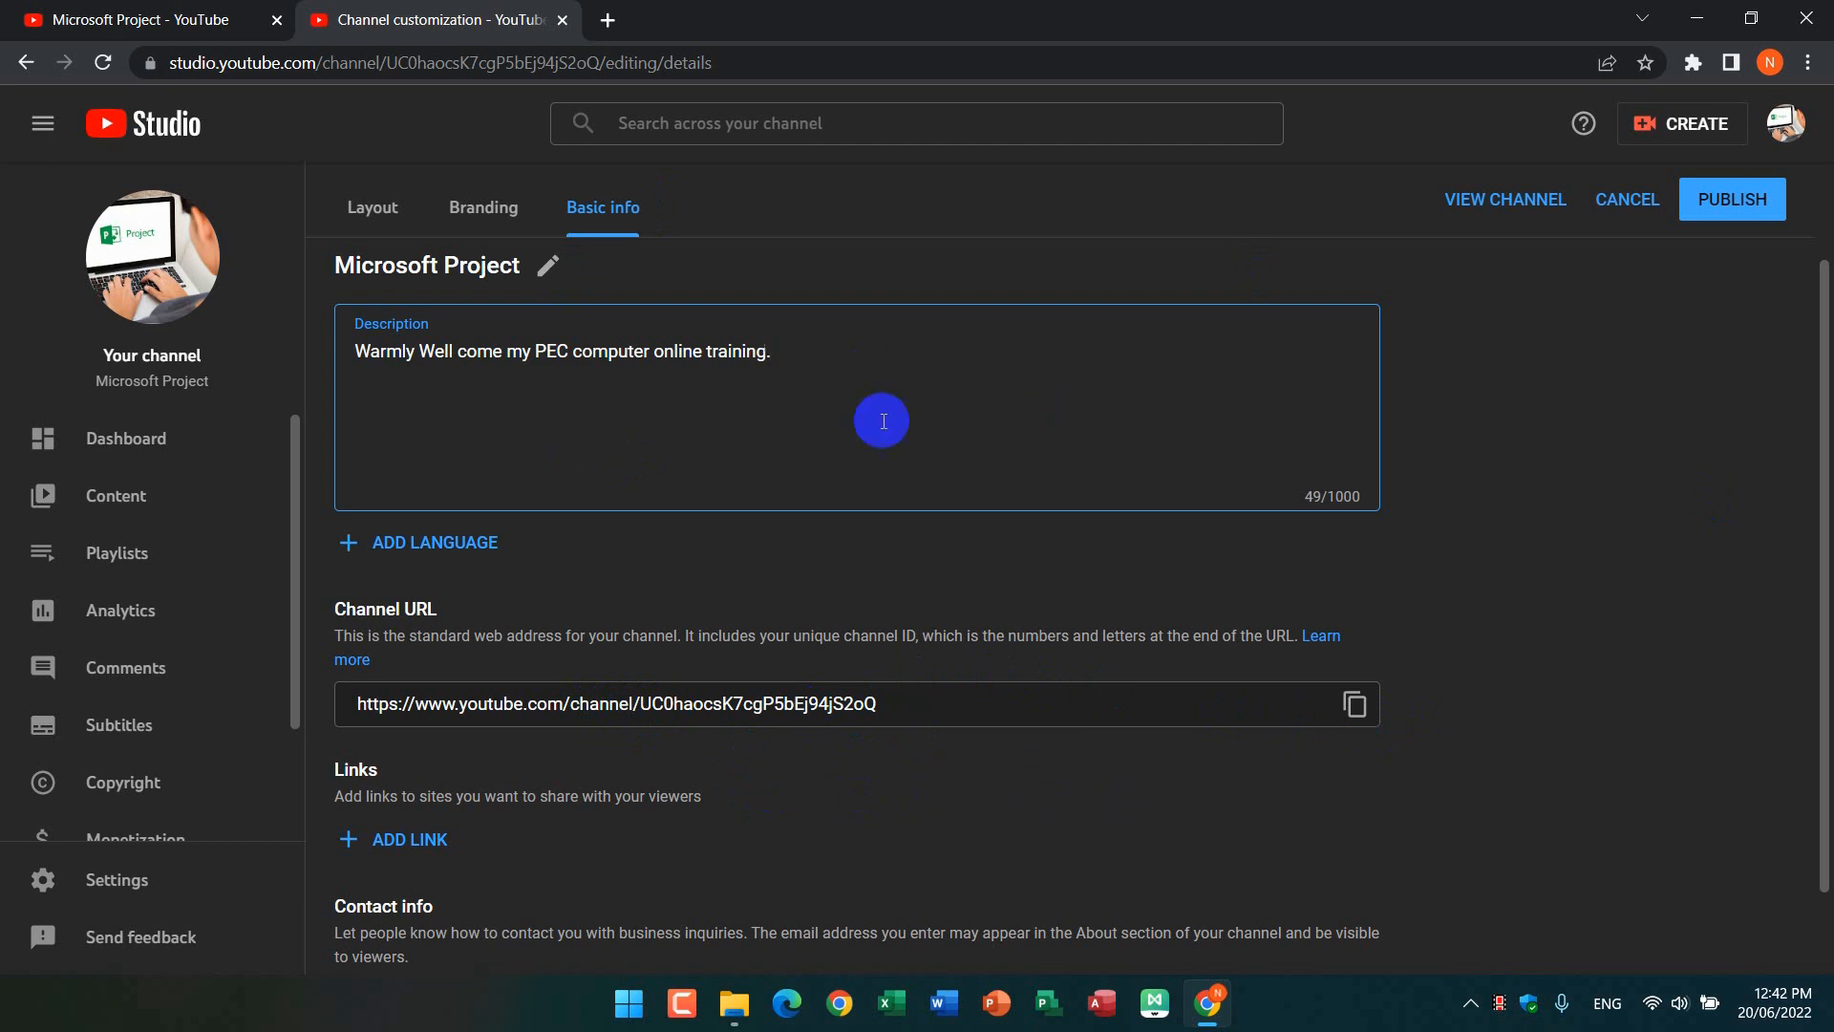
left_click(1729, 200)
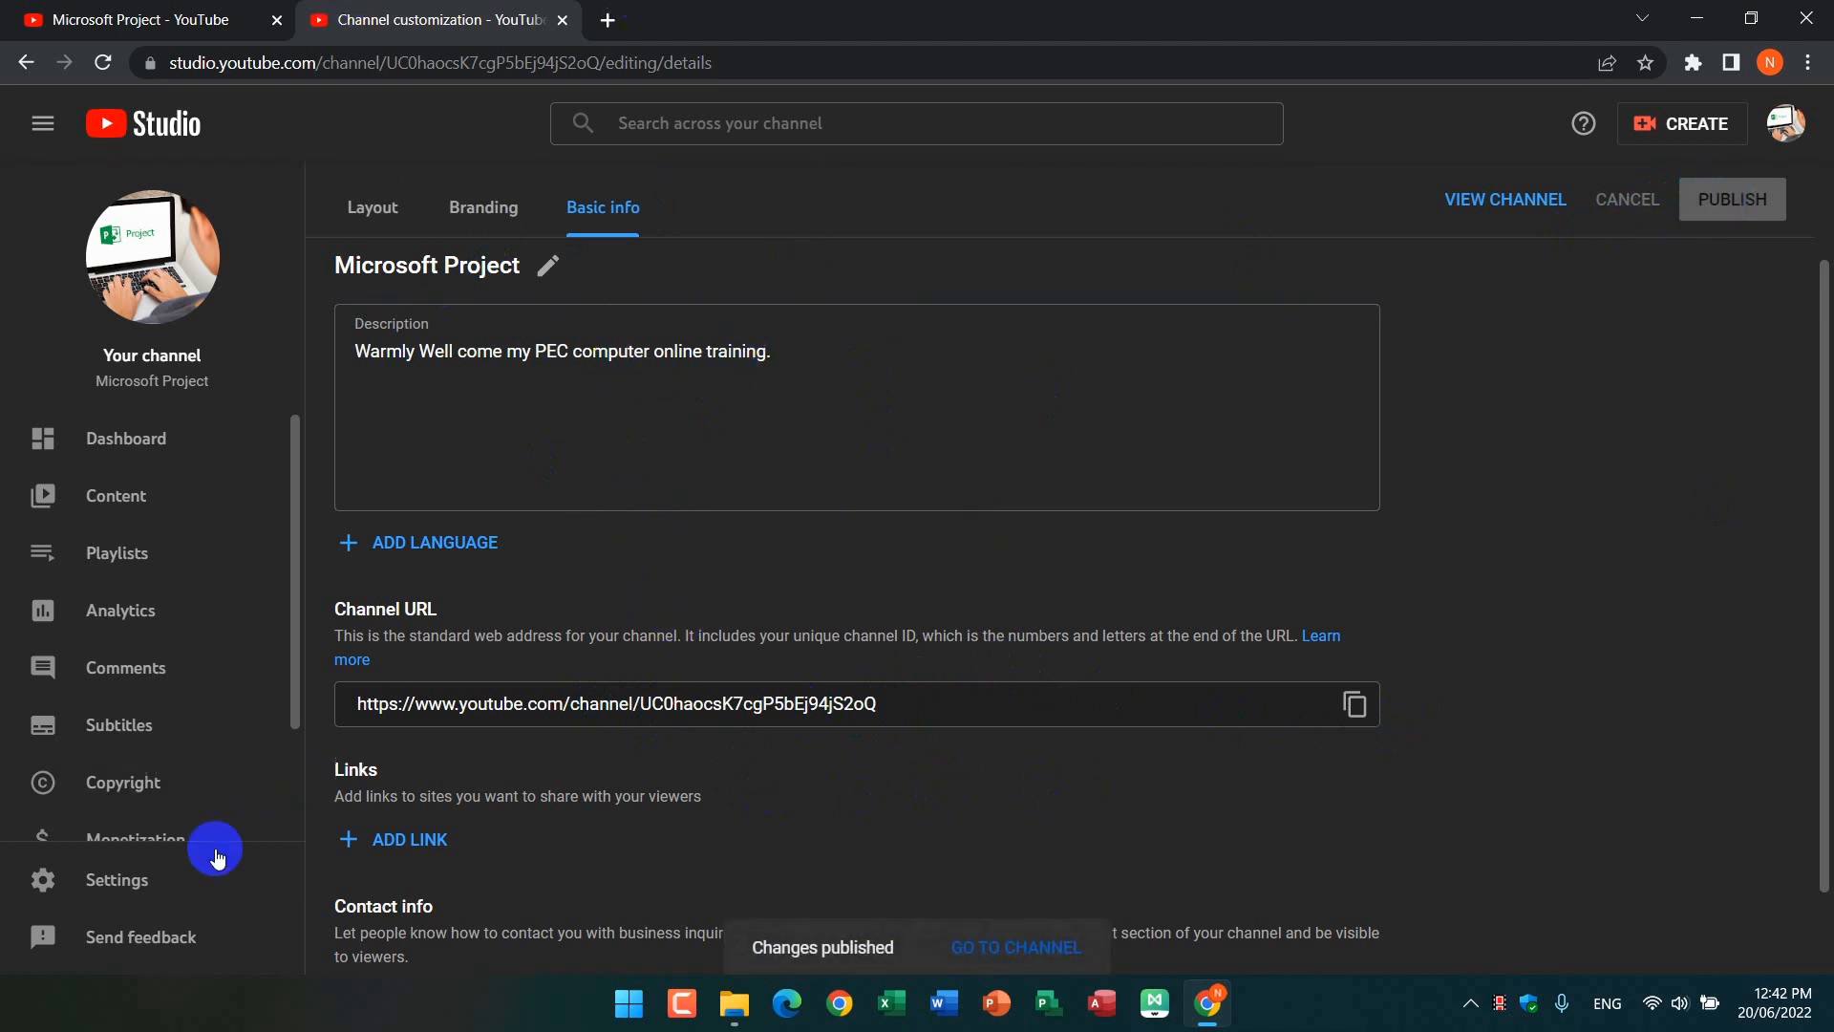
Step: Open the Studio settings and choose USD — US Dollar as the default currency
left_click(151, 879)
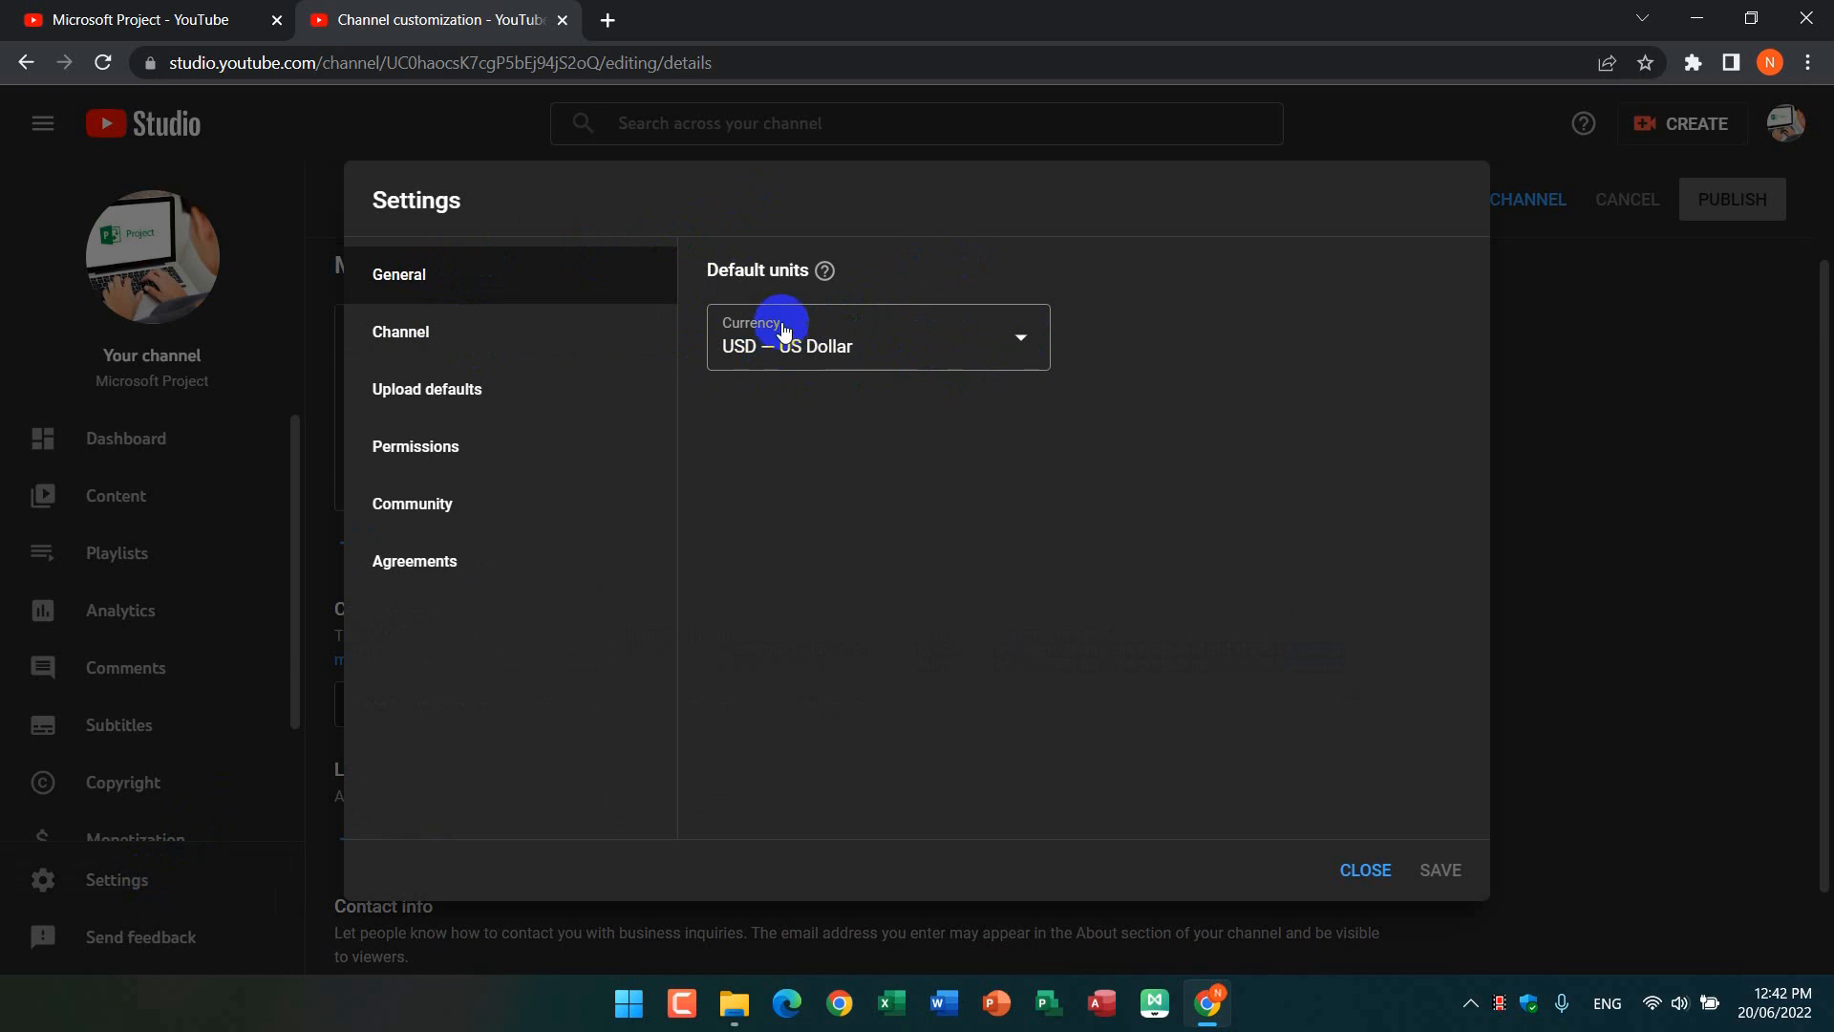
left_click(1023, 346)
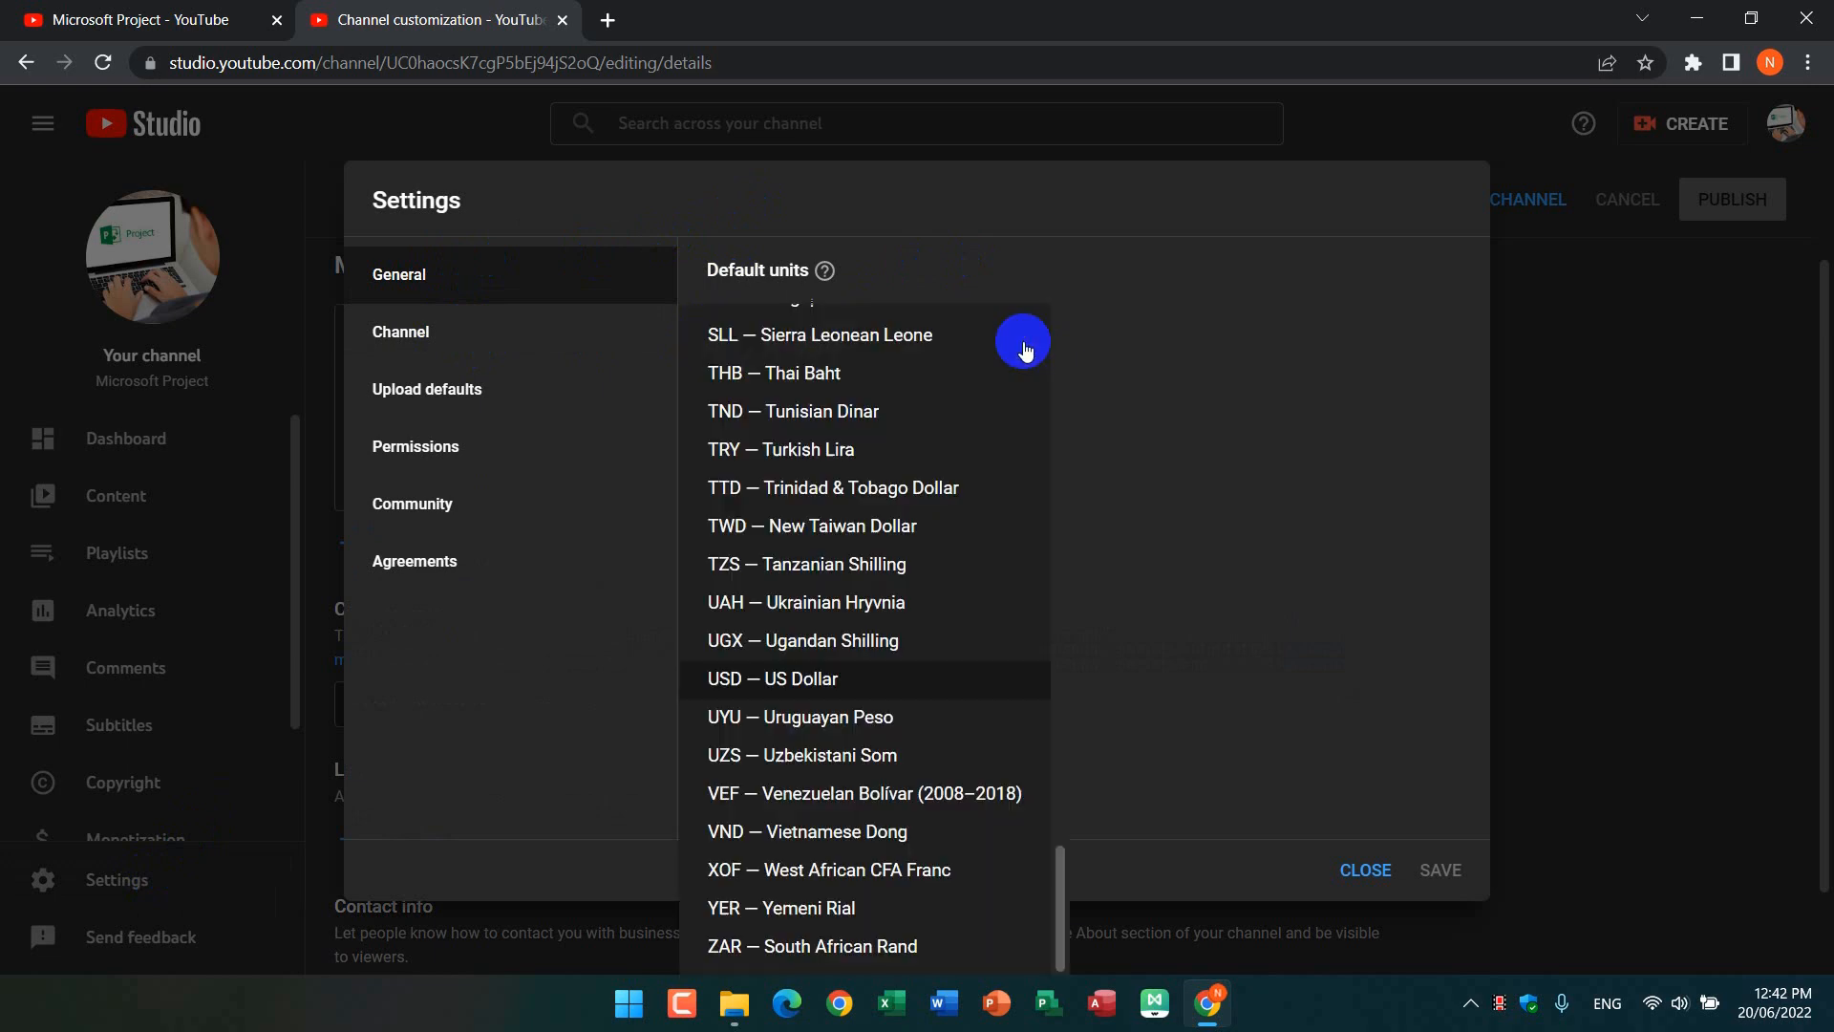
left_click(862, 679)
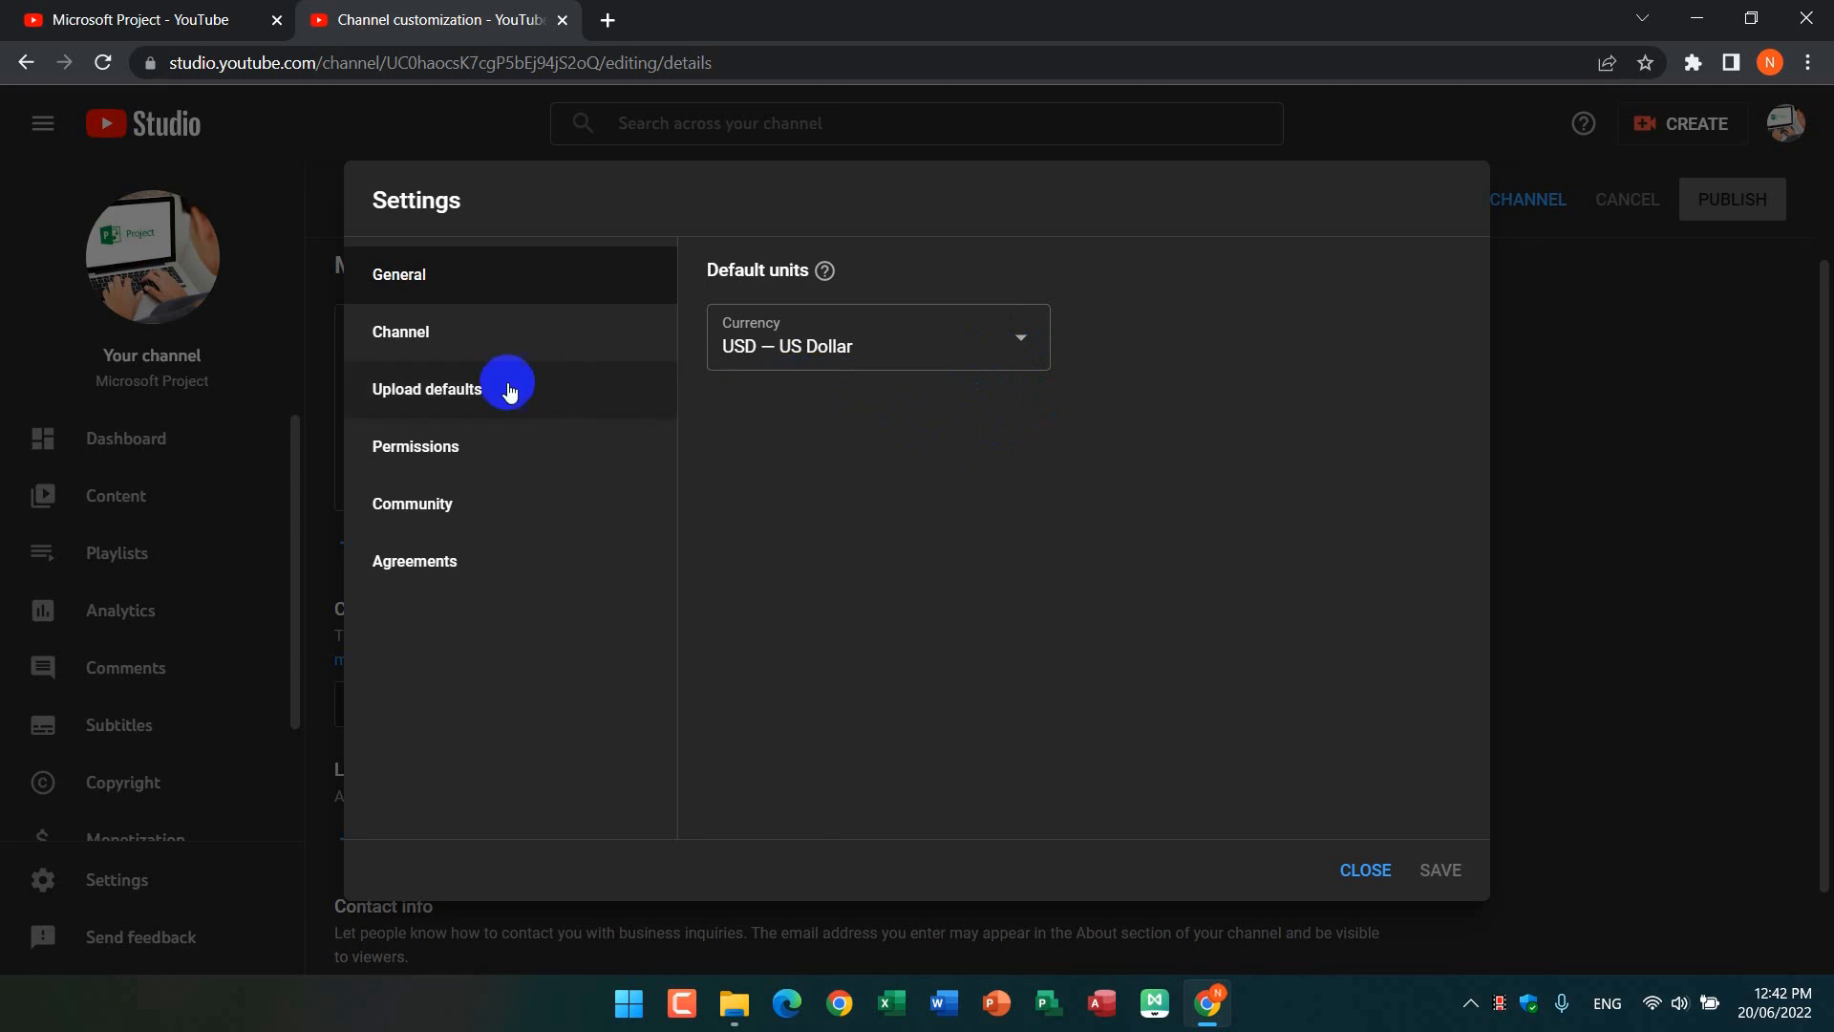
Step: Set the channel's country of residence to Japan in the channel settings
left_click(451, 344)
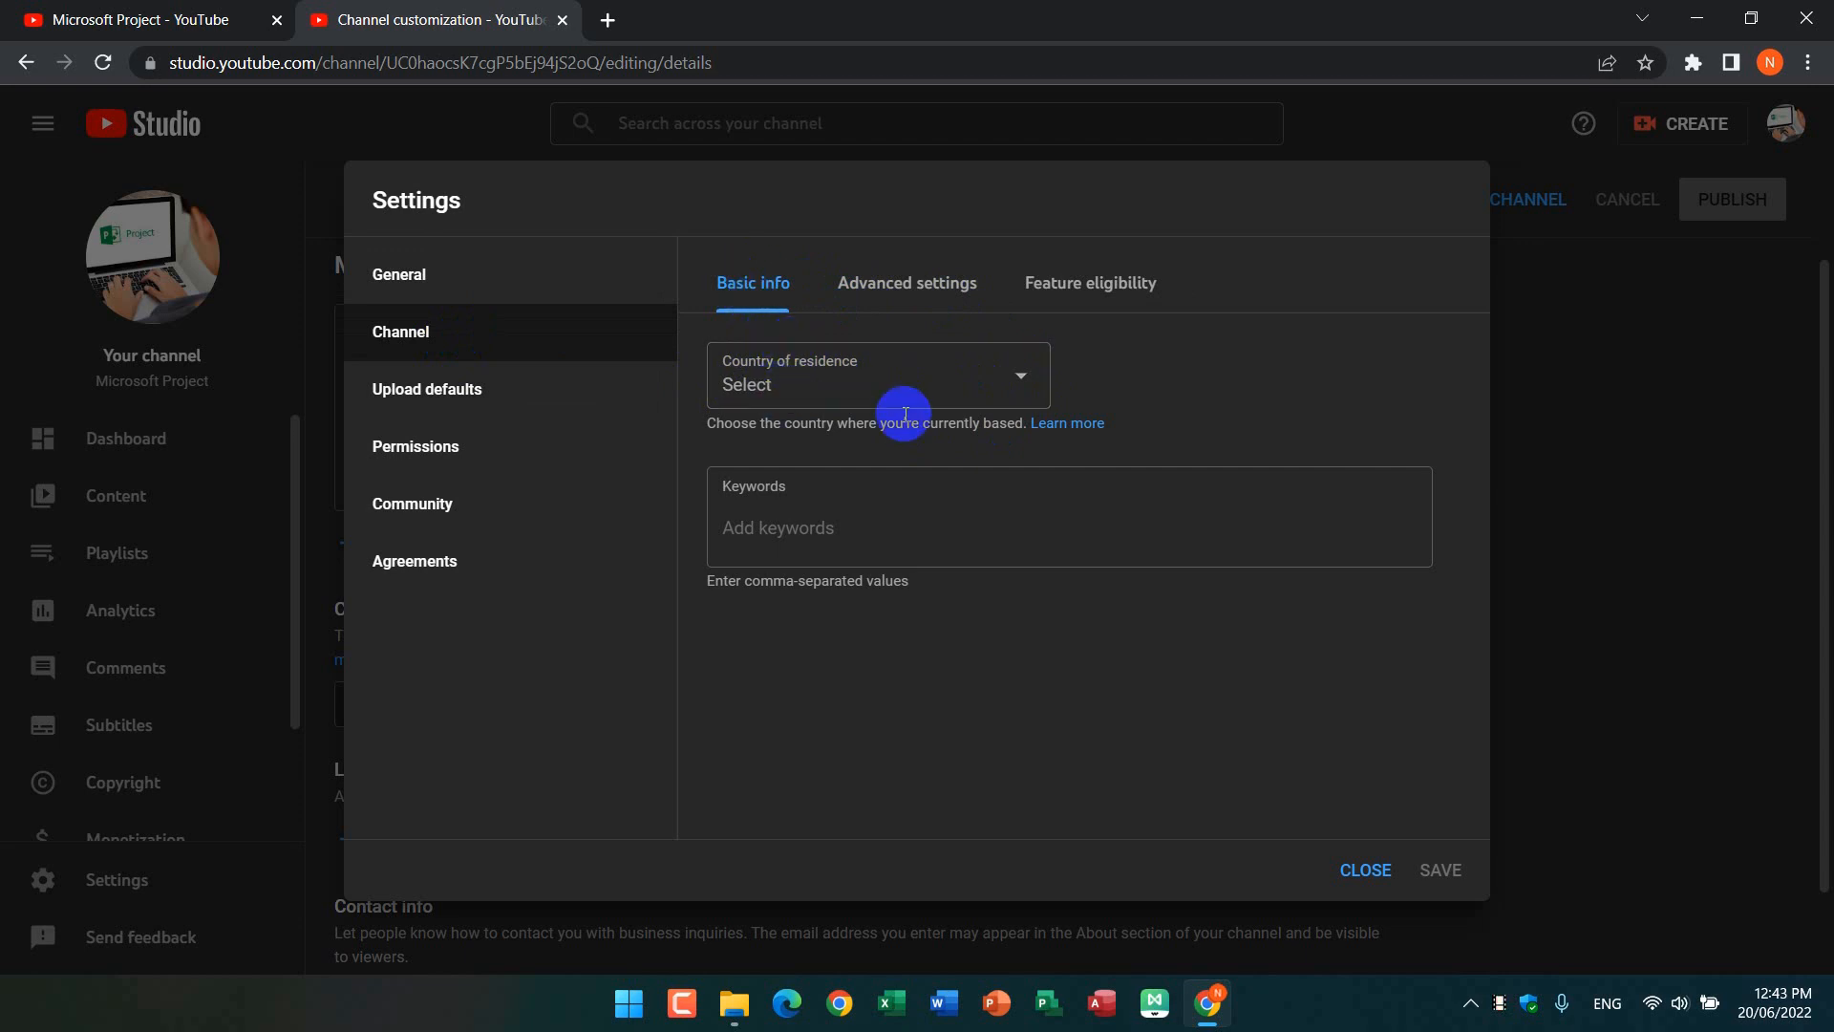
left_click(1024, 378)
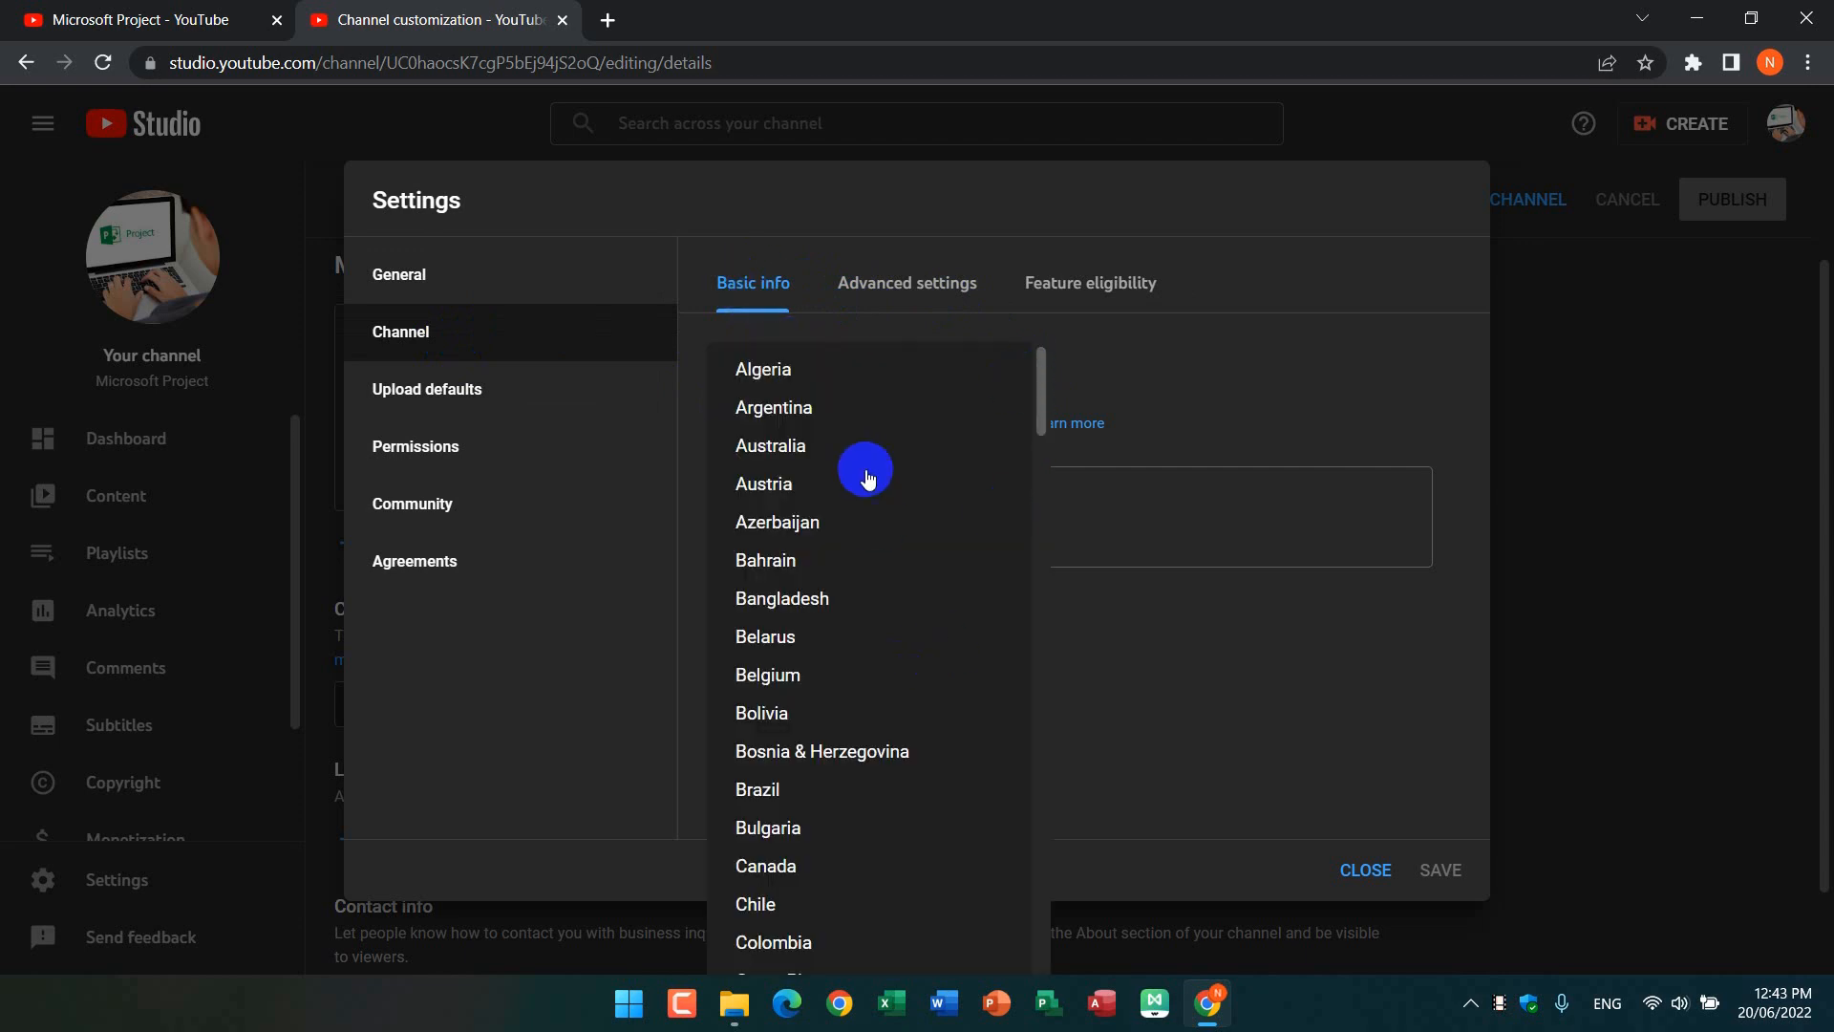
scroll(863, 477, "down", 10)
scroll(863, 498, "down", 3)
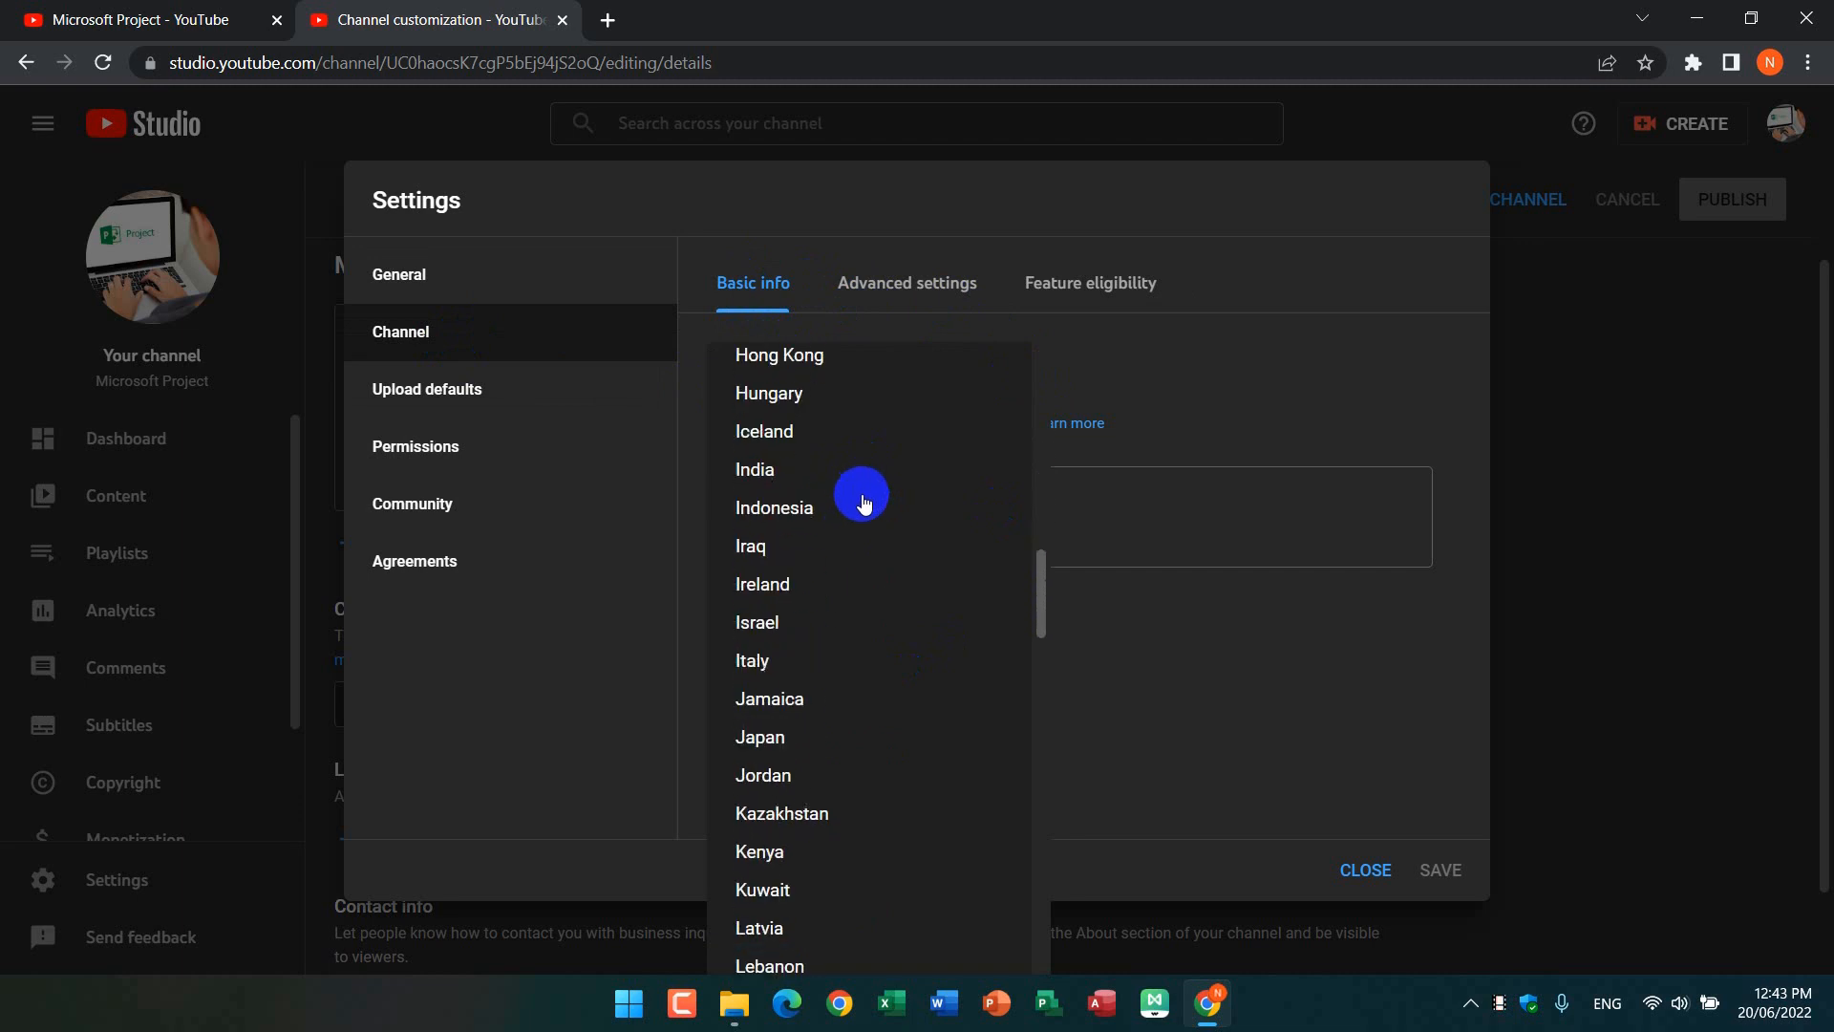
left_click(764, 737)
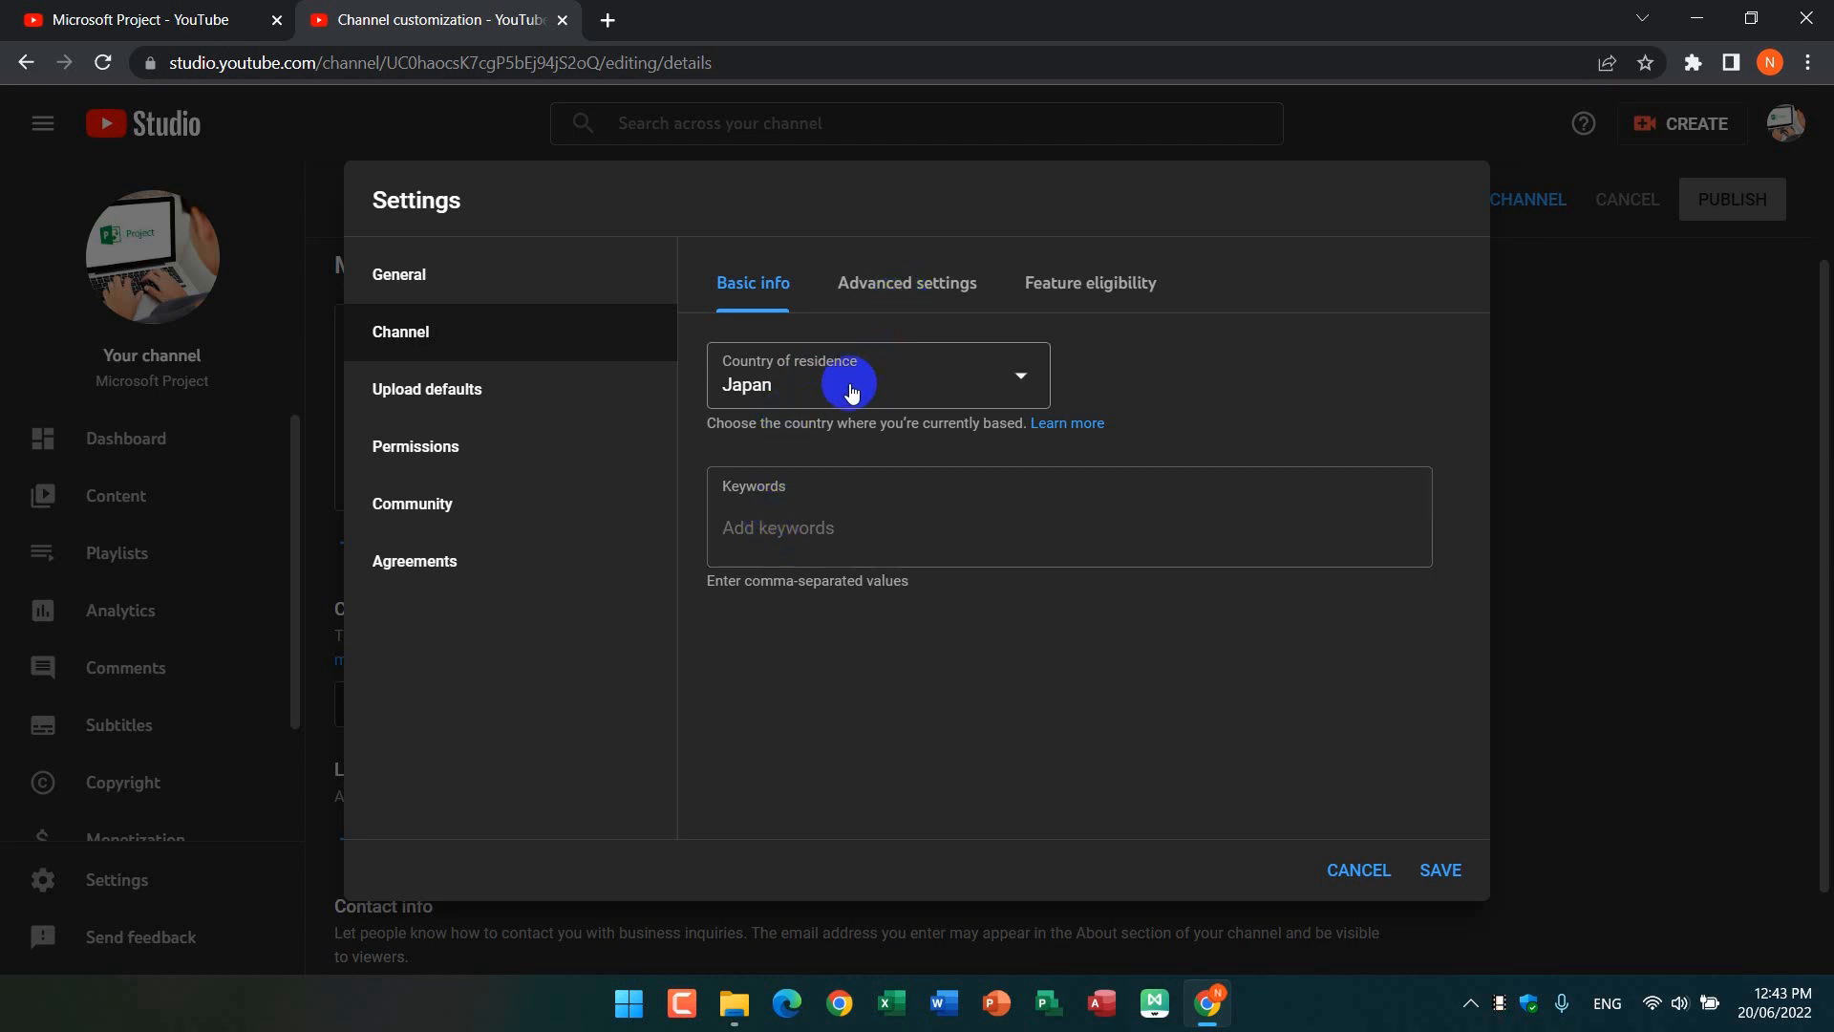
Step: Set the channel's audience to not made for kids and review the remaining advanced channel settings
left_click(912, 292)
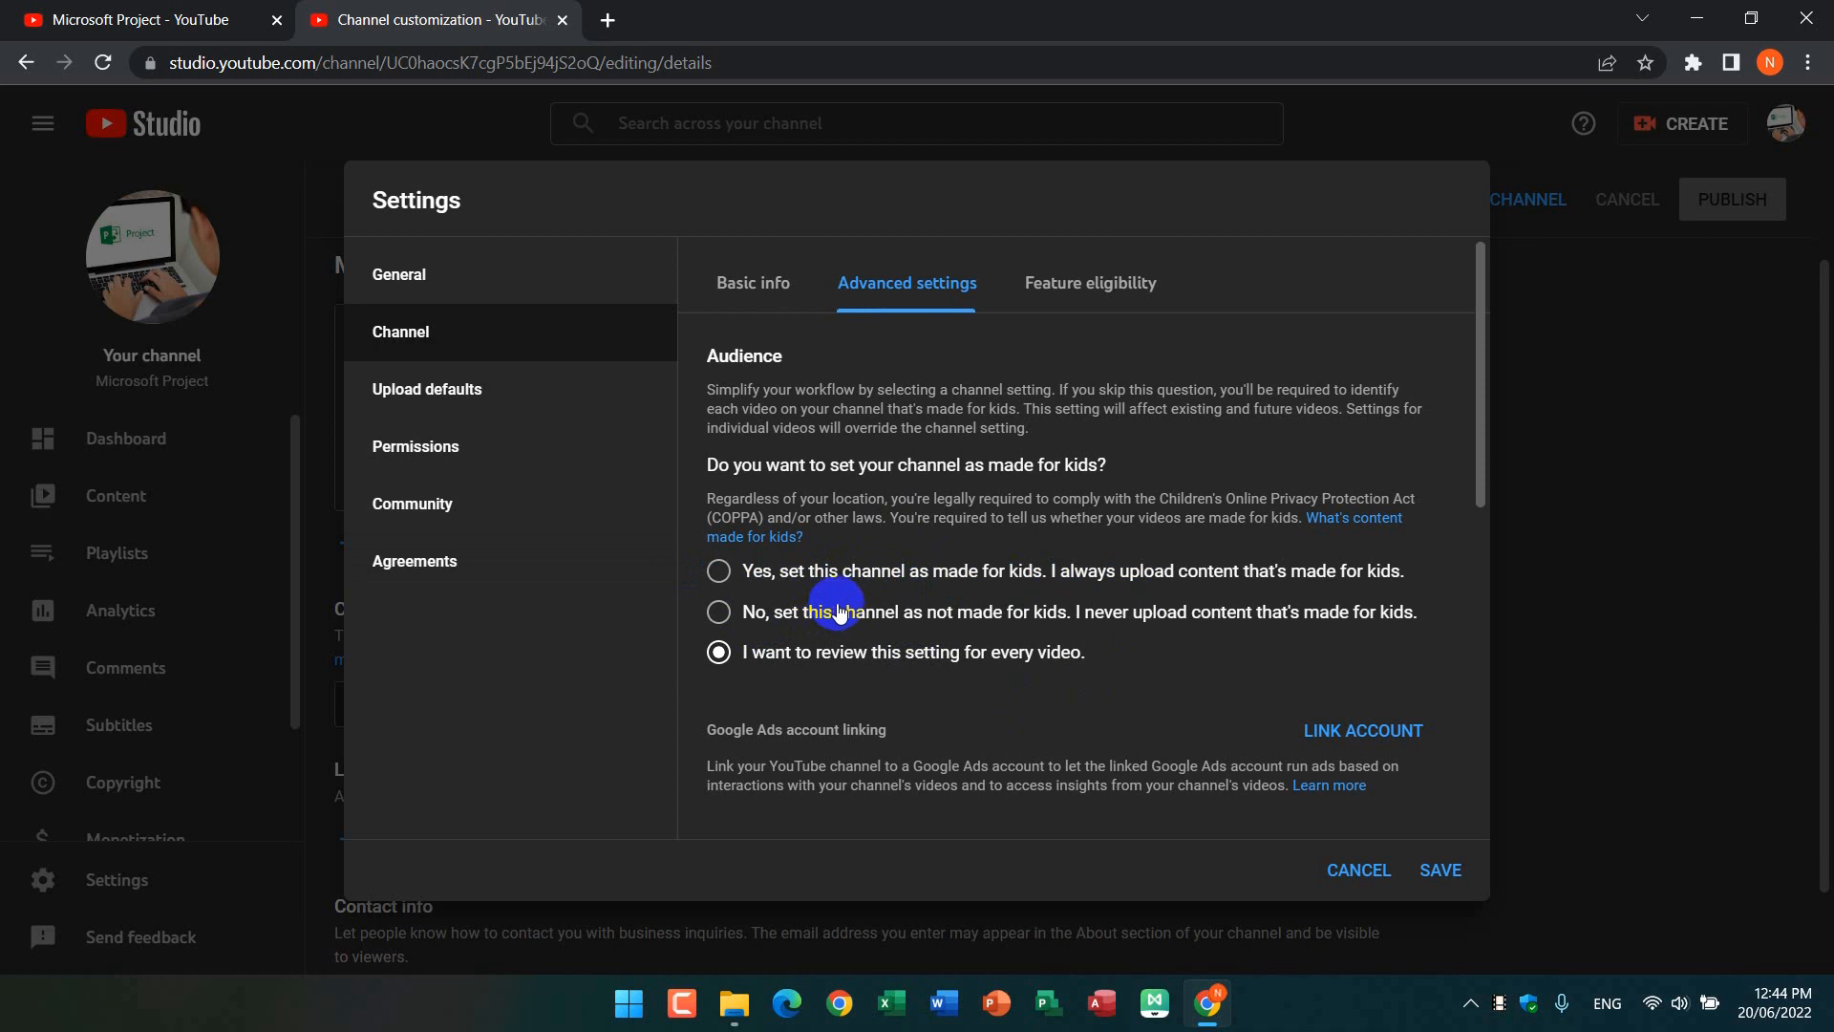
left_click(732, 613)
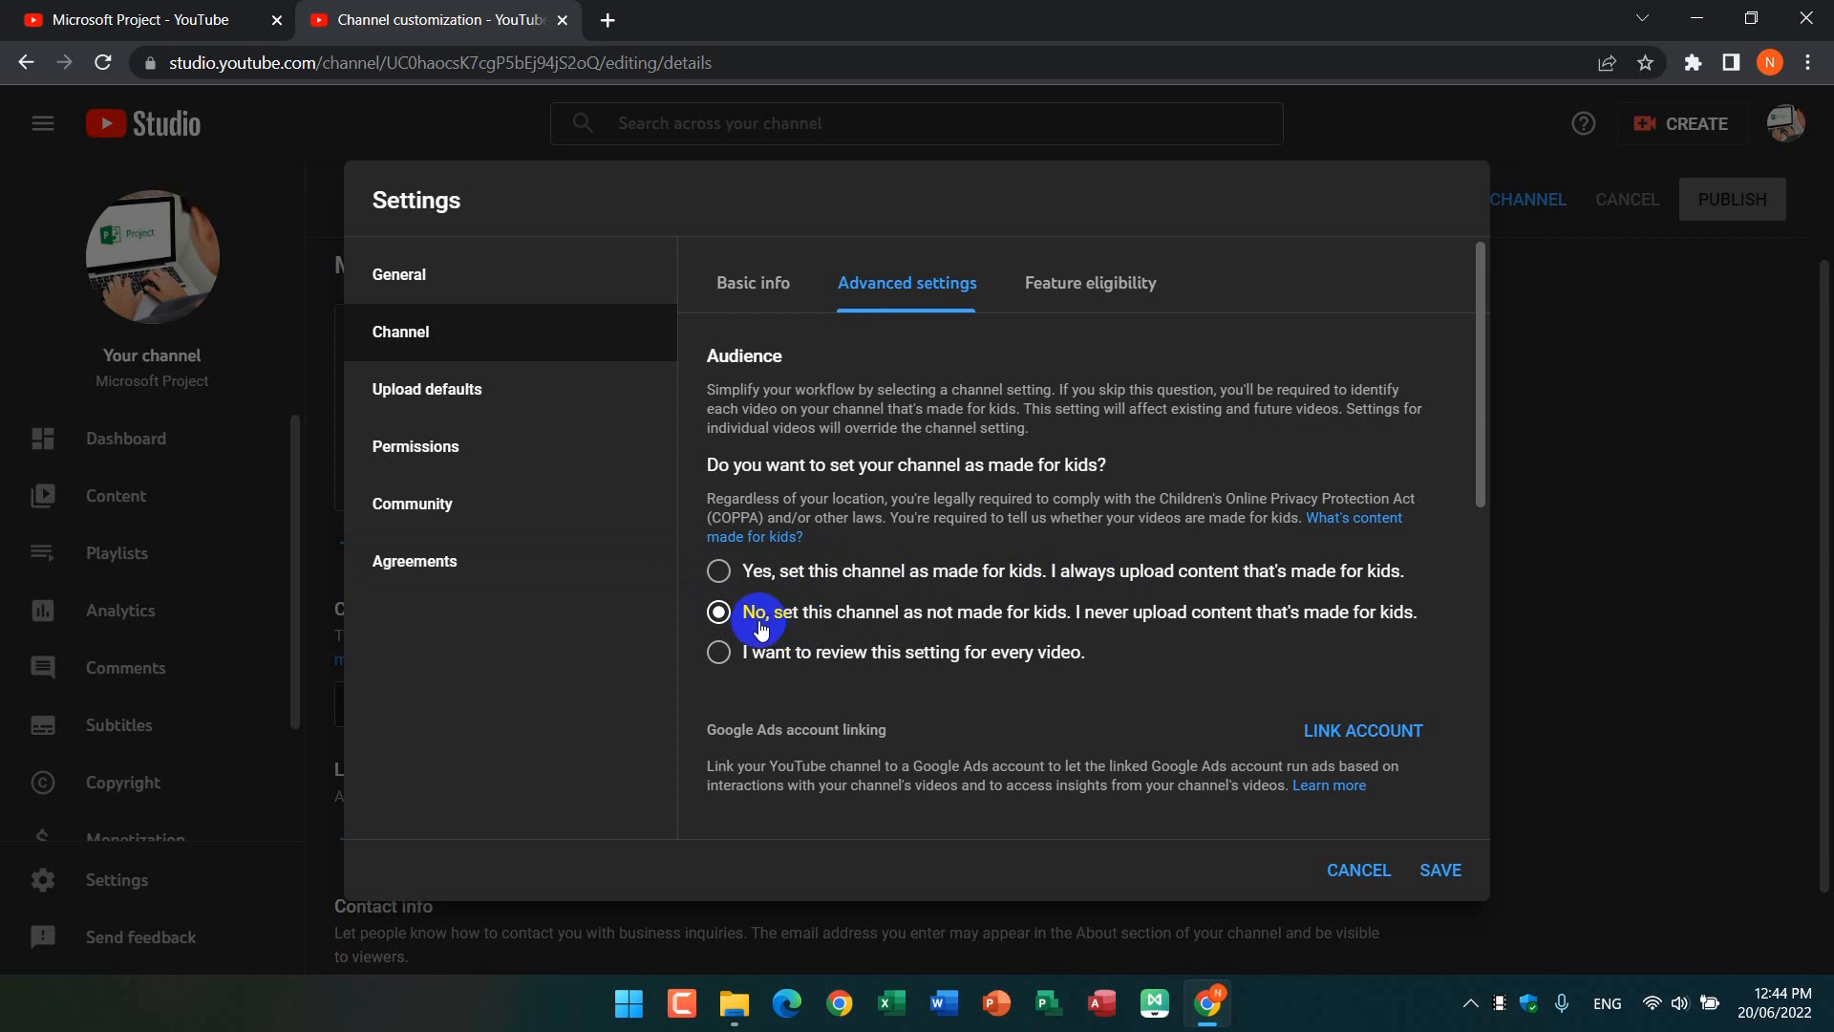
scroll(941, 619, "down", 3)
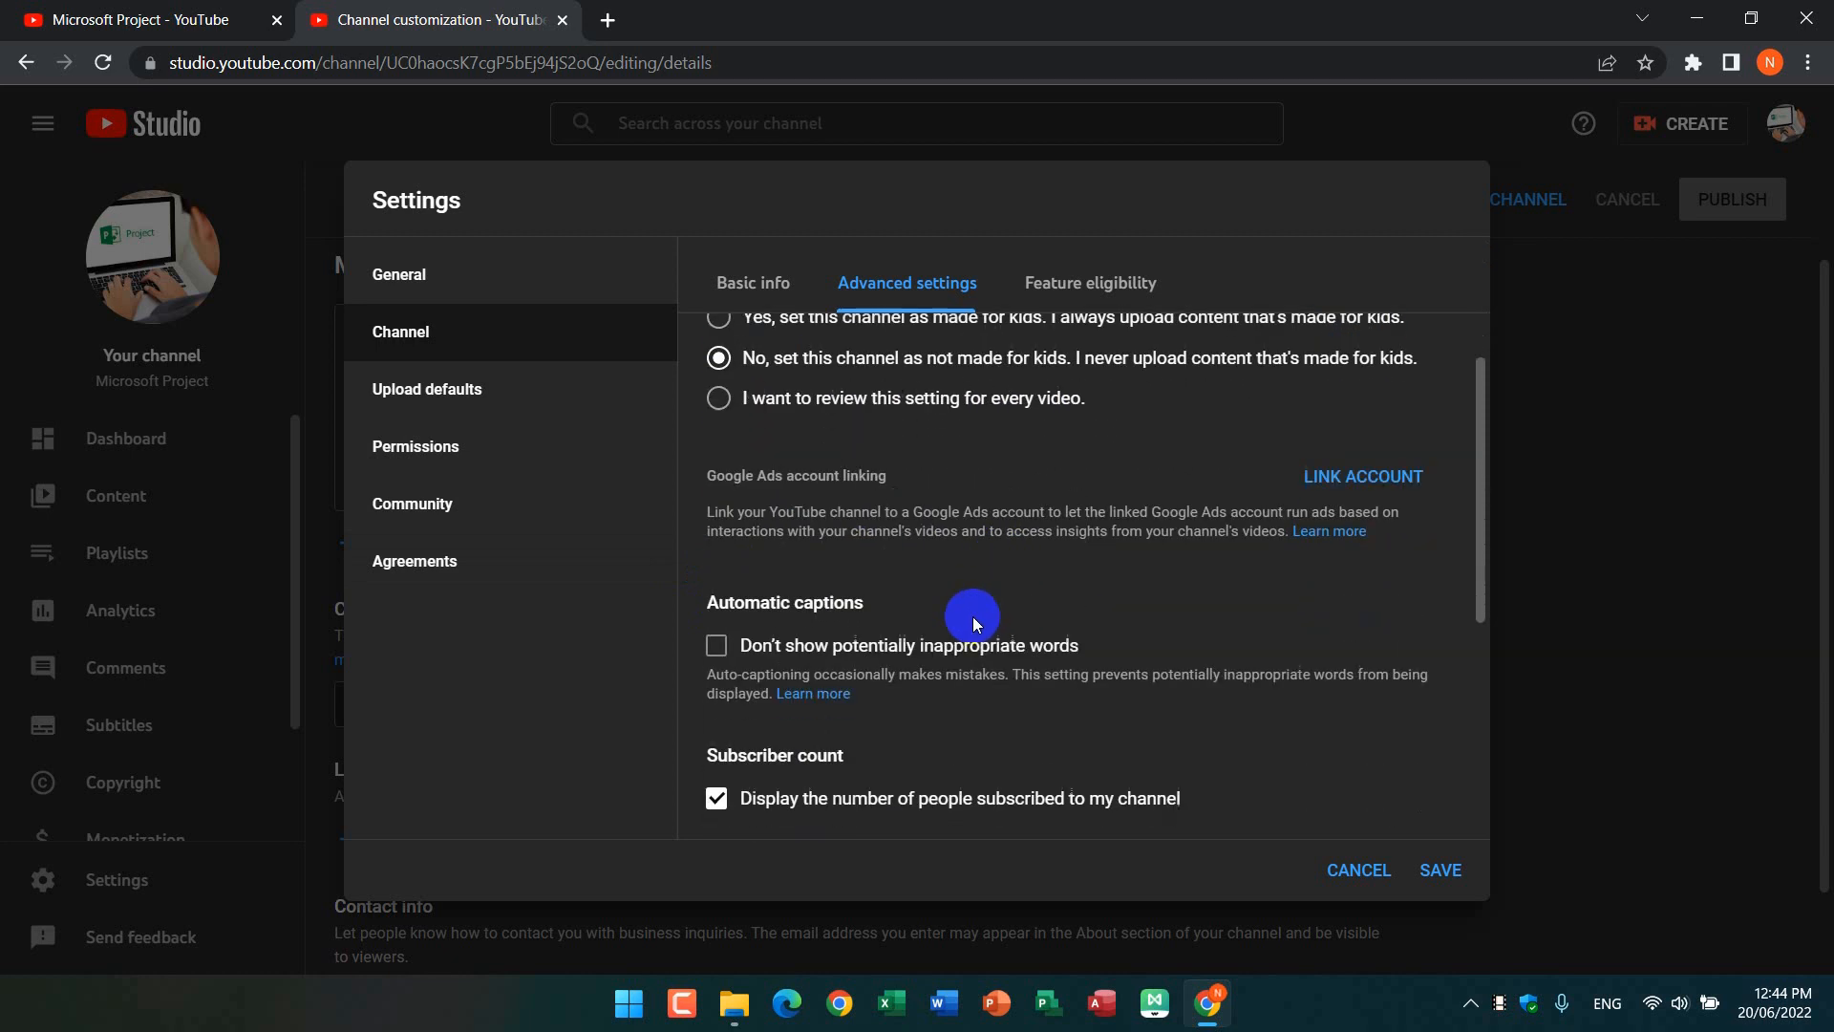
scroll(973, 616, "down", 1)
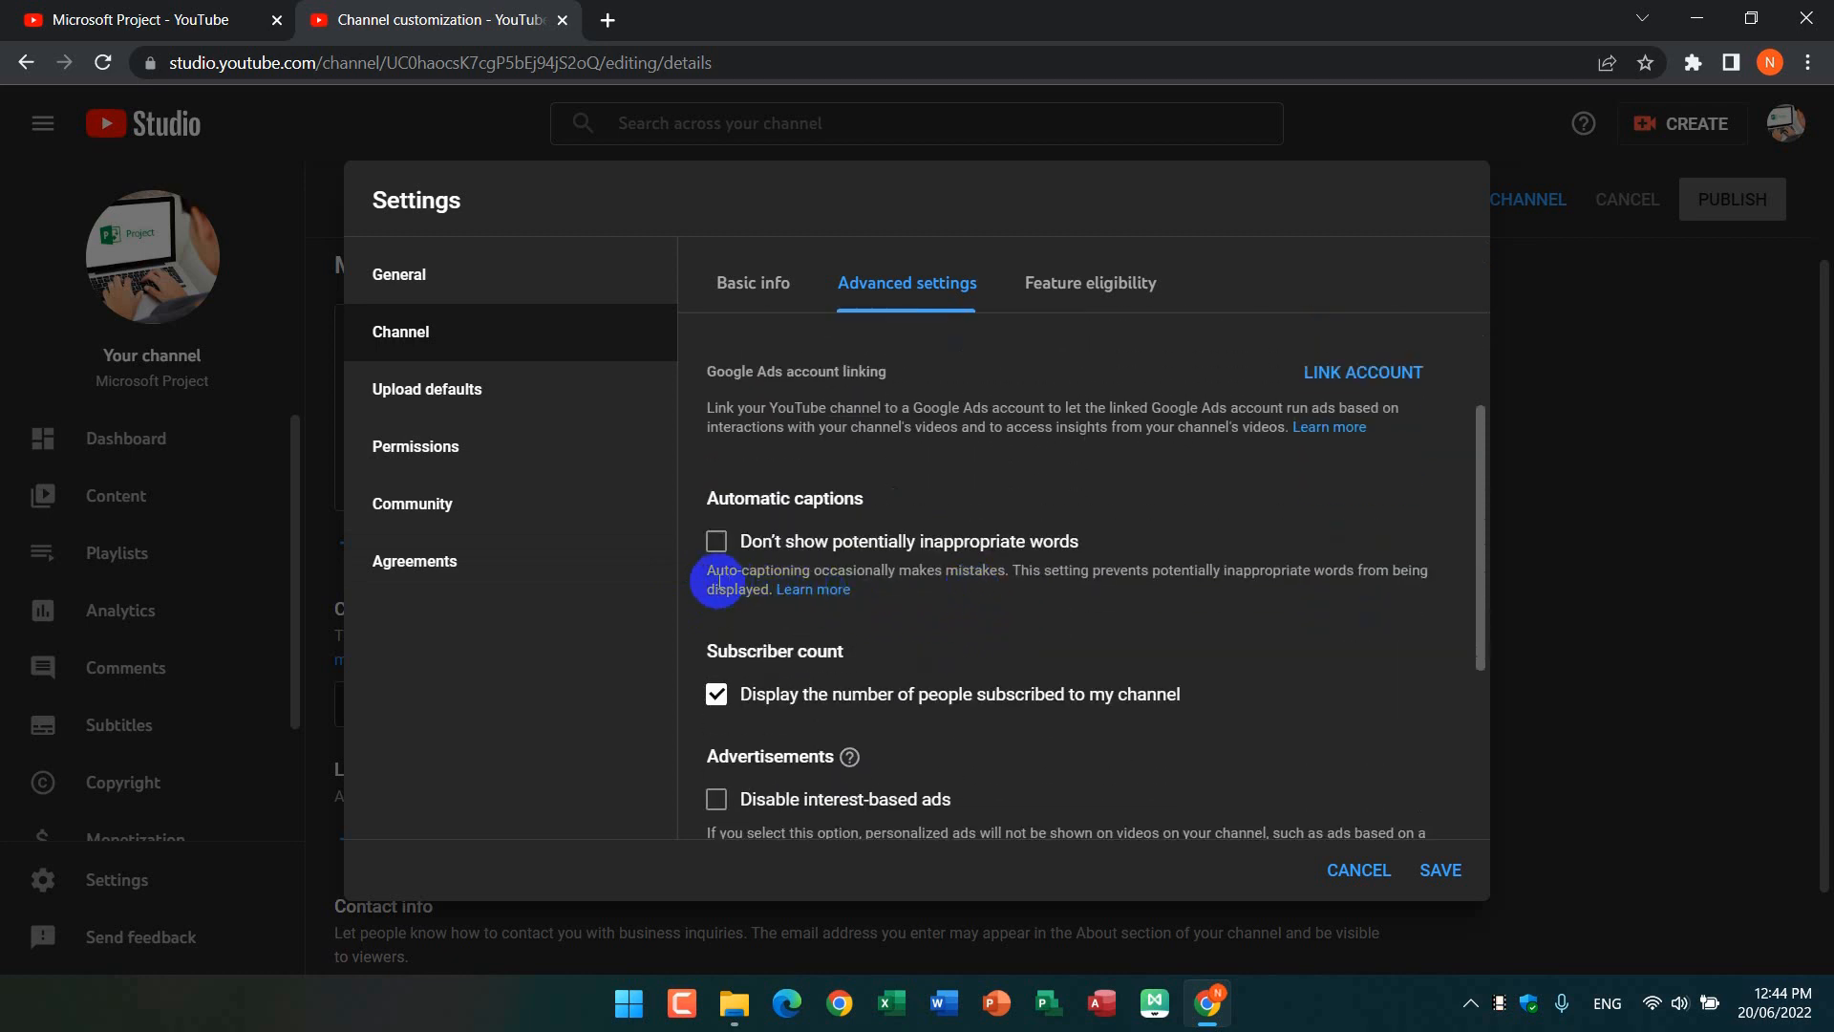
scroll(906, 581, "down", 4)
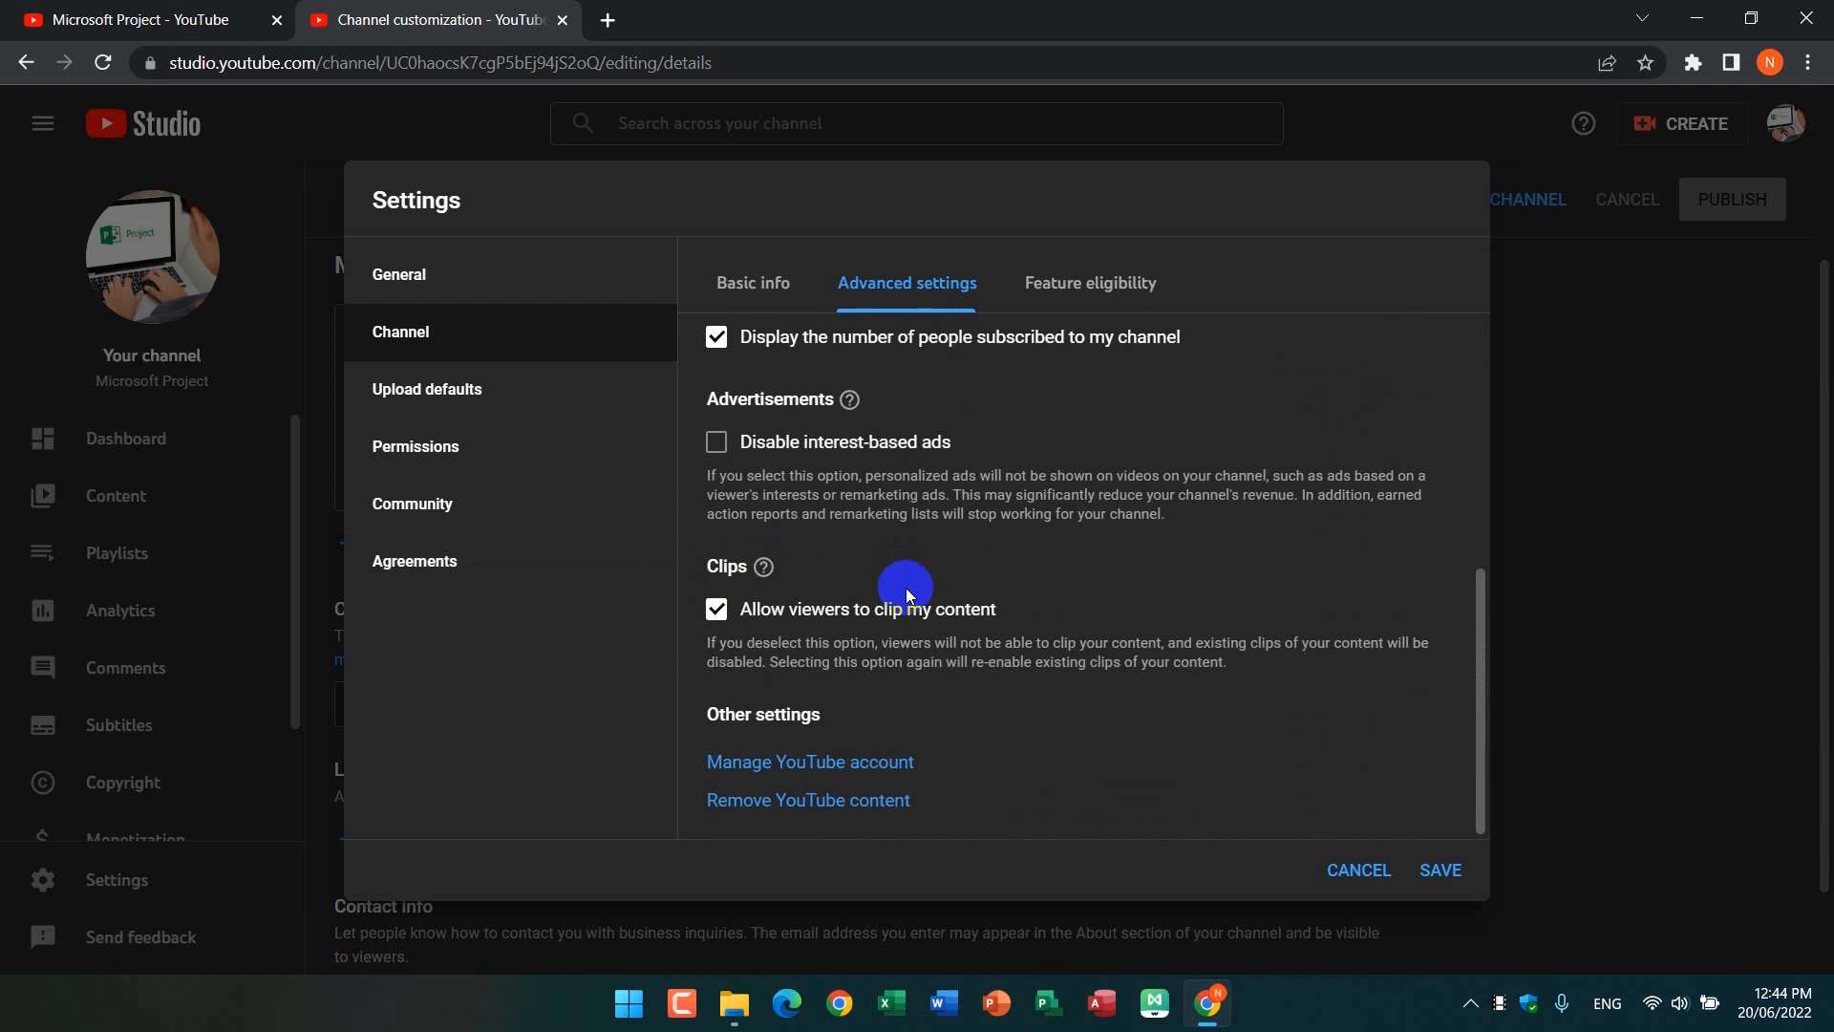
scroll(906, 587, "up", 8)
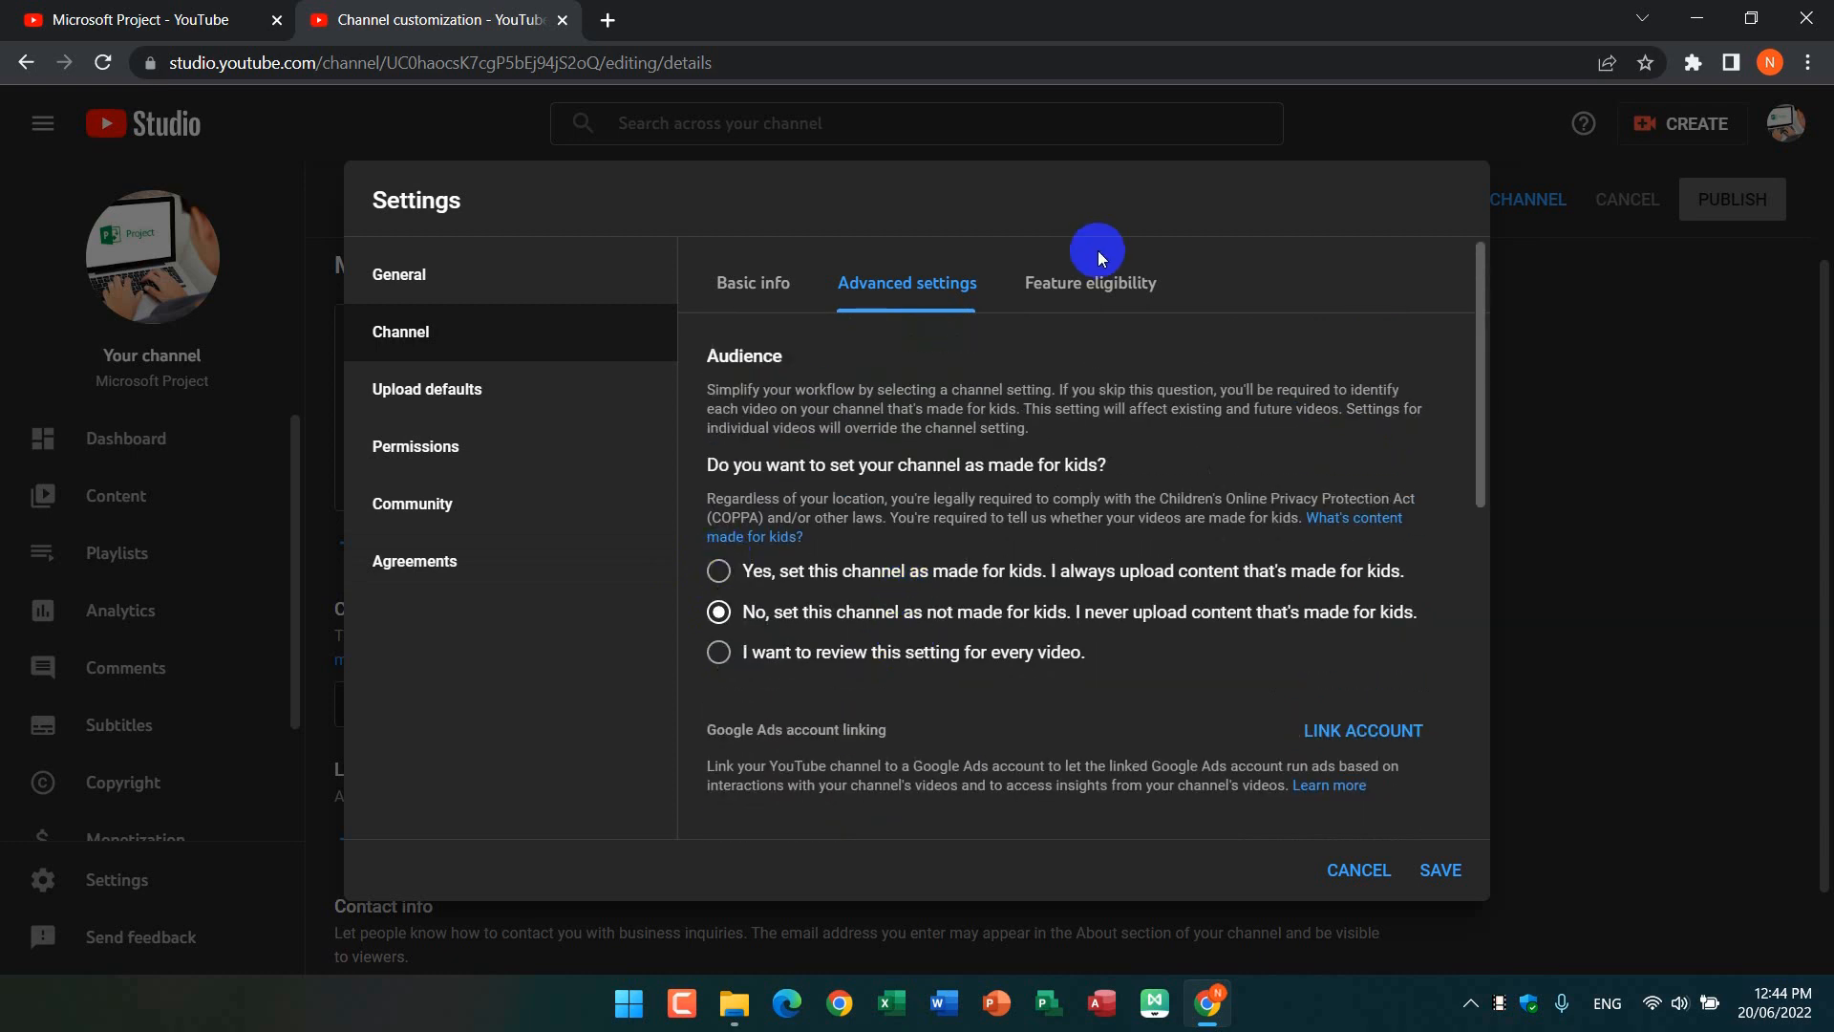
Step: Expand the features that require phone verification under feature eligibility and start verifying the phone number
left_click(1086, 282)
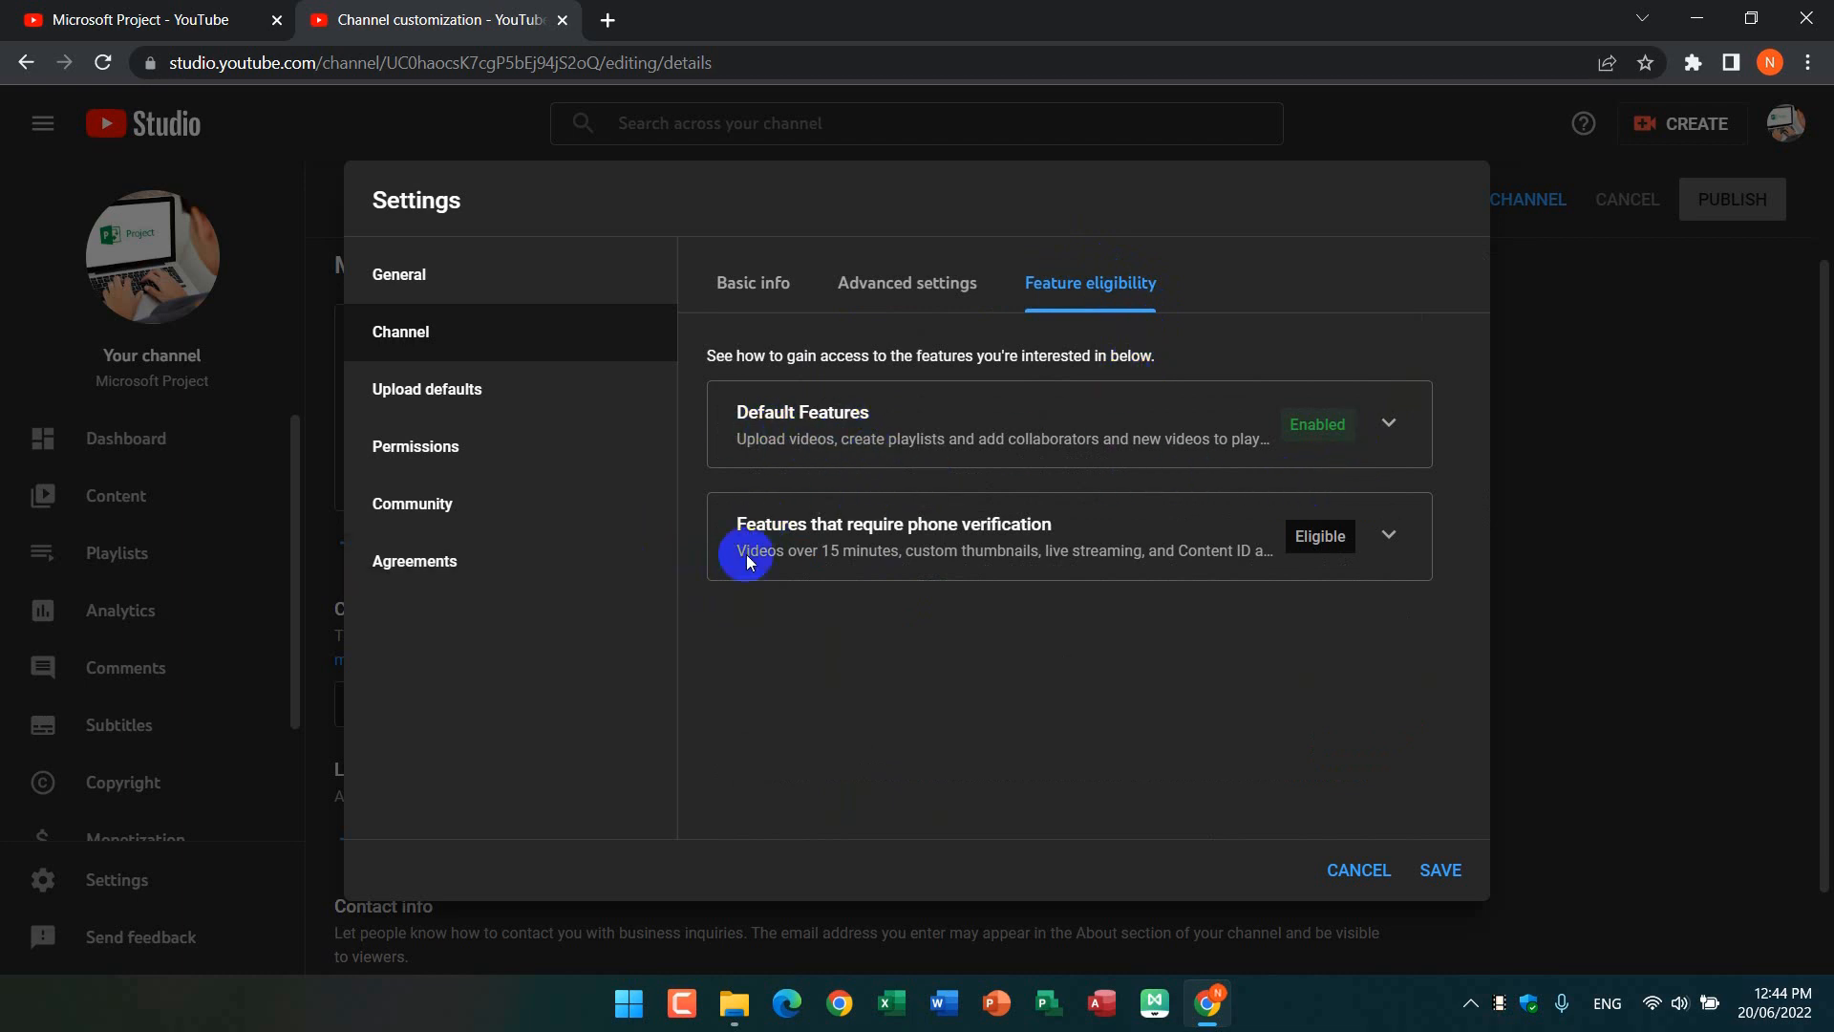
left_click(1394, 530)
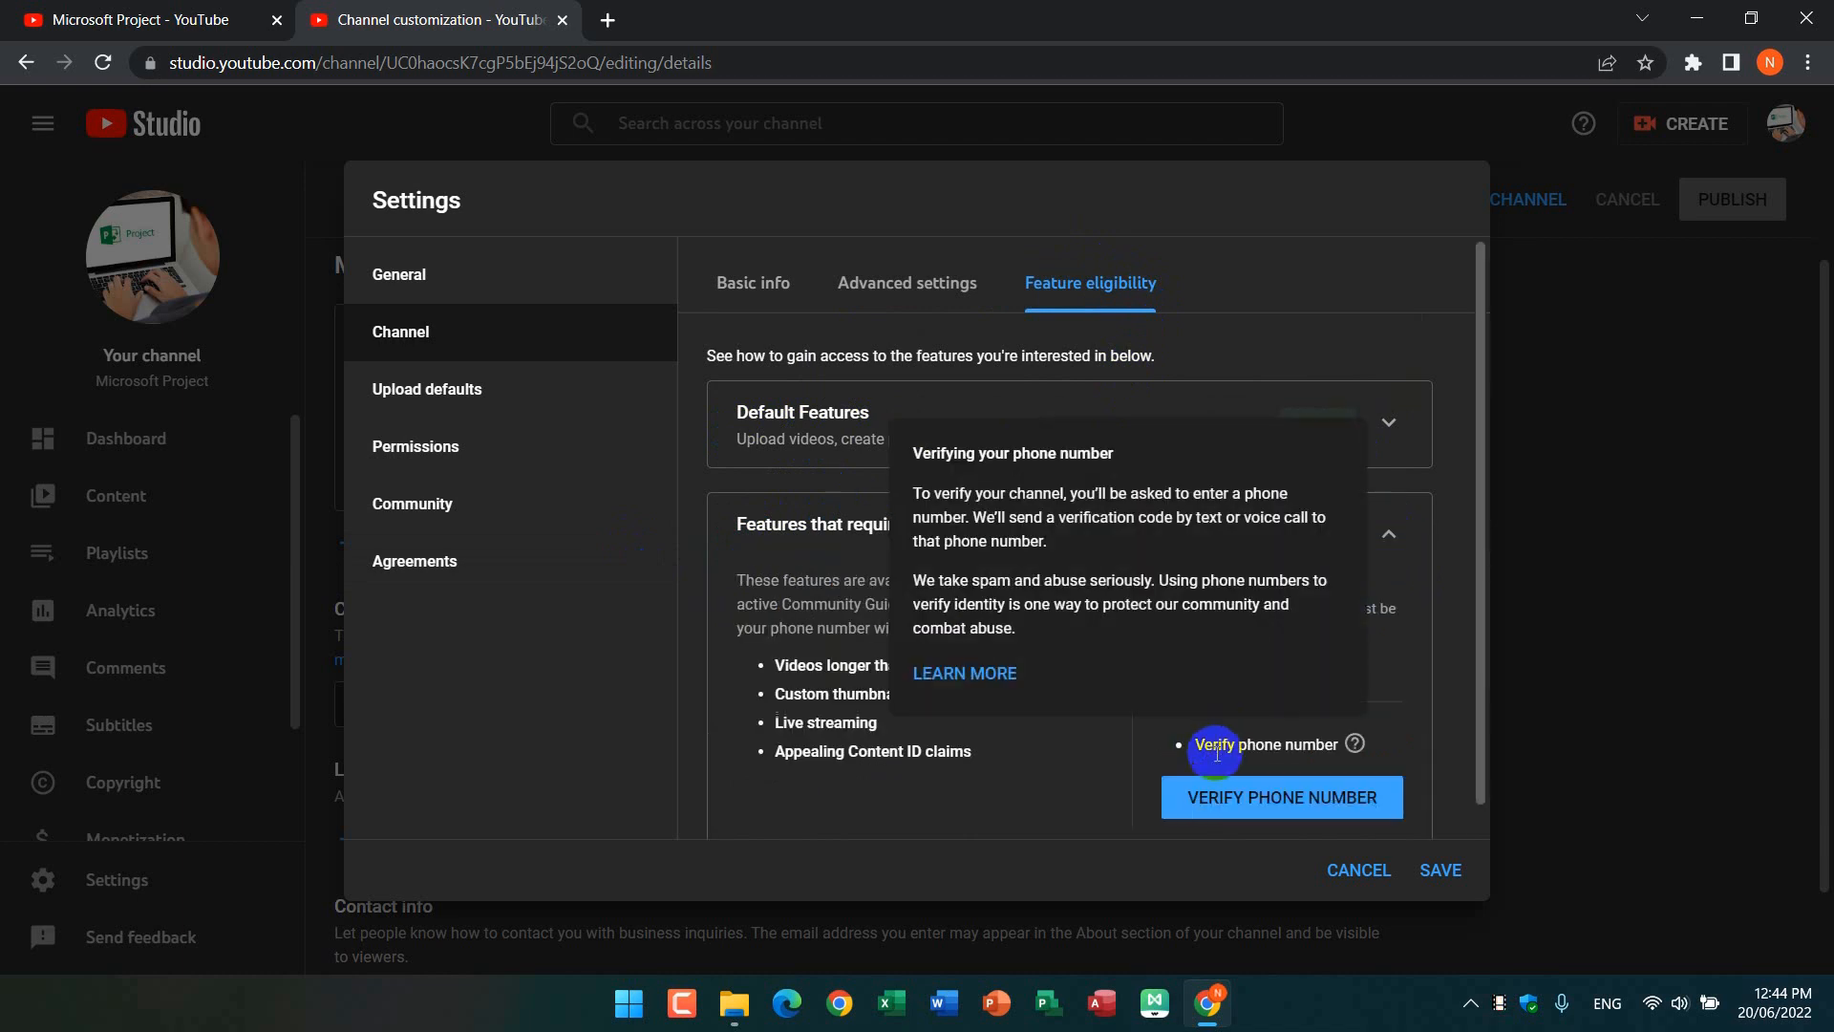
left_click(1252, 807)
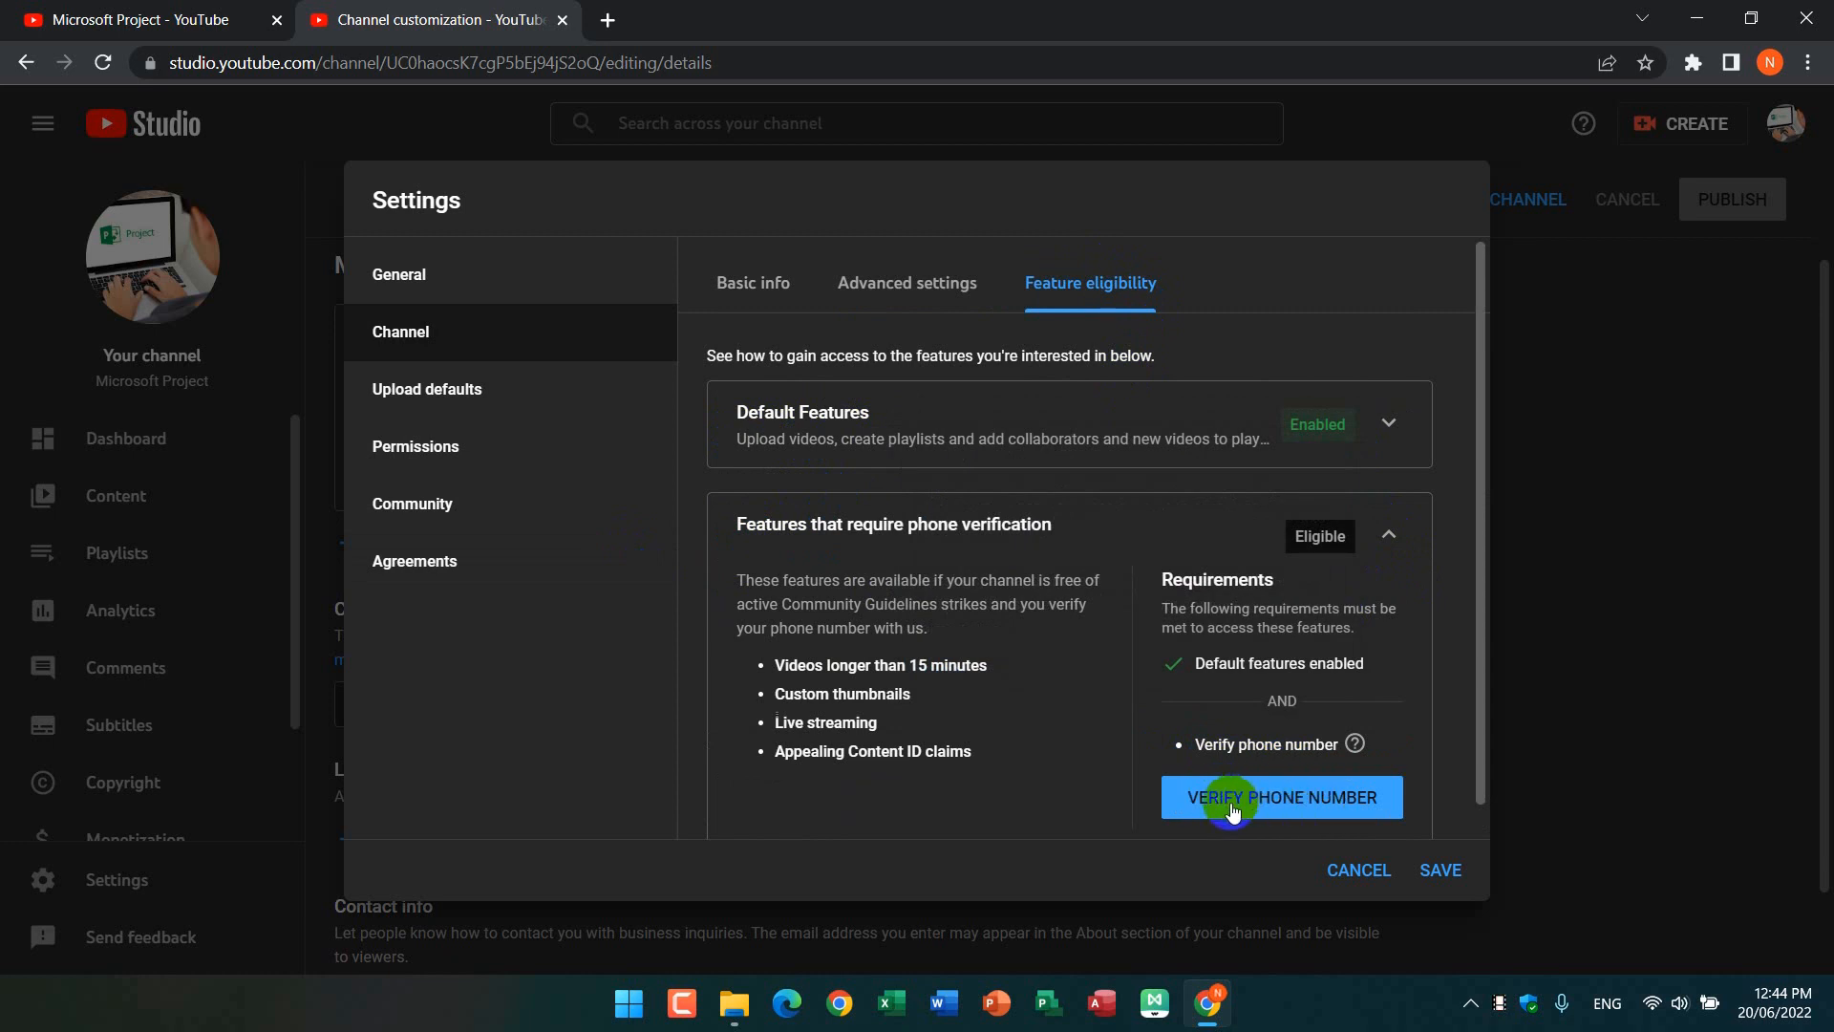
left_click(1316, 799)
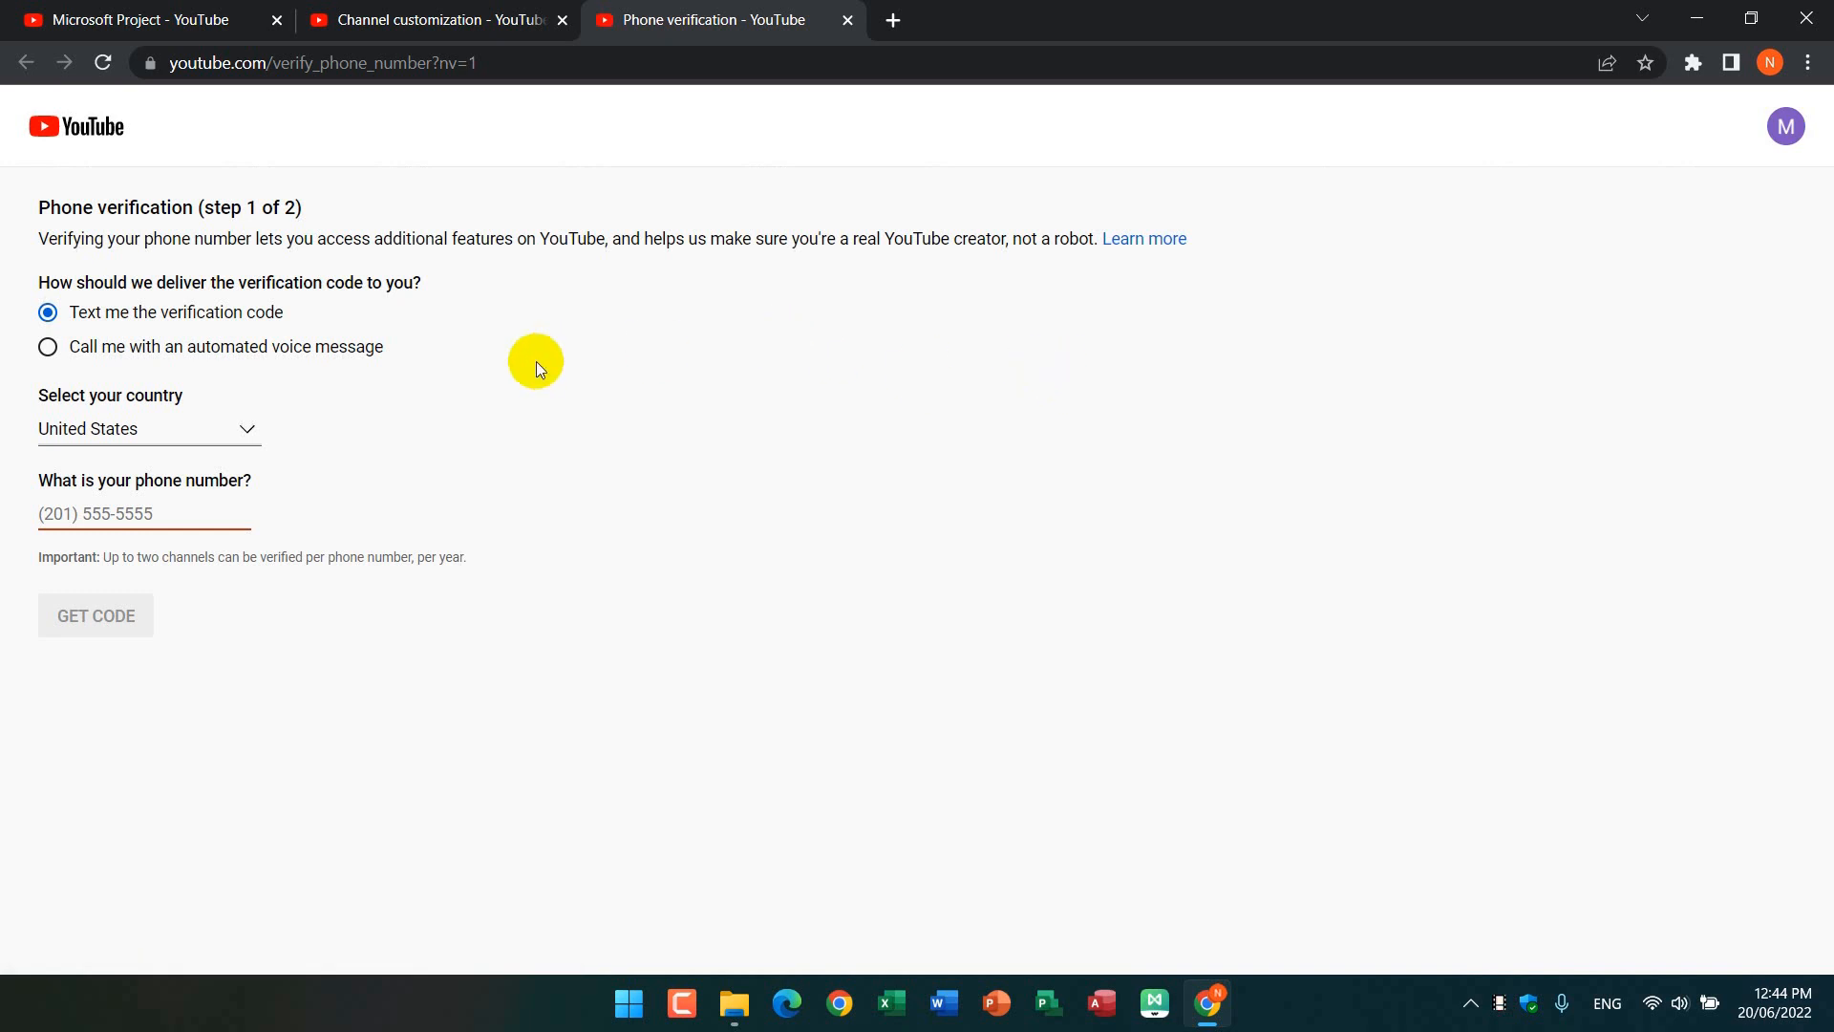
Step: Choose Myanmar (Burma) as the country for phone verification and close the verification page
left_click(245, 432)
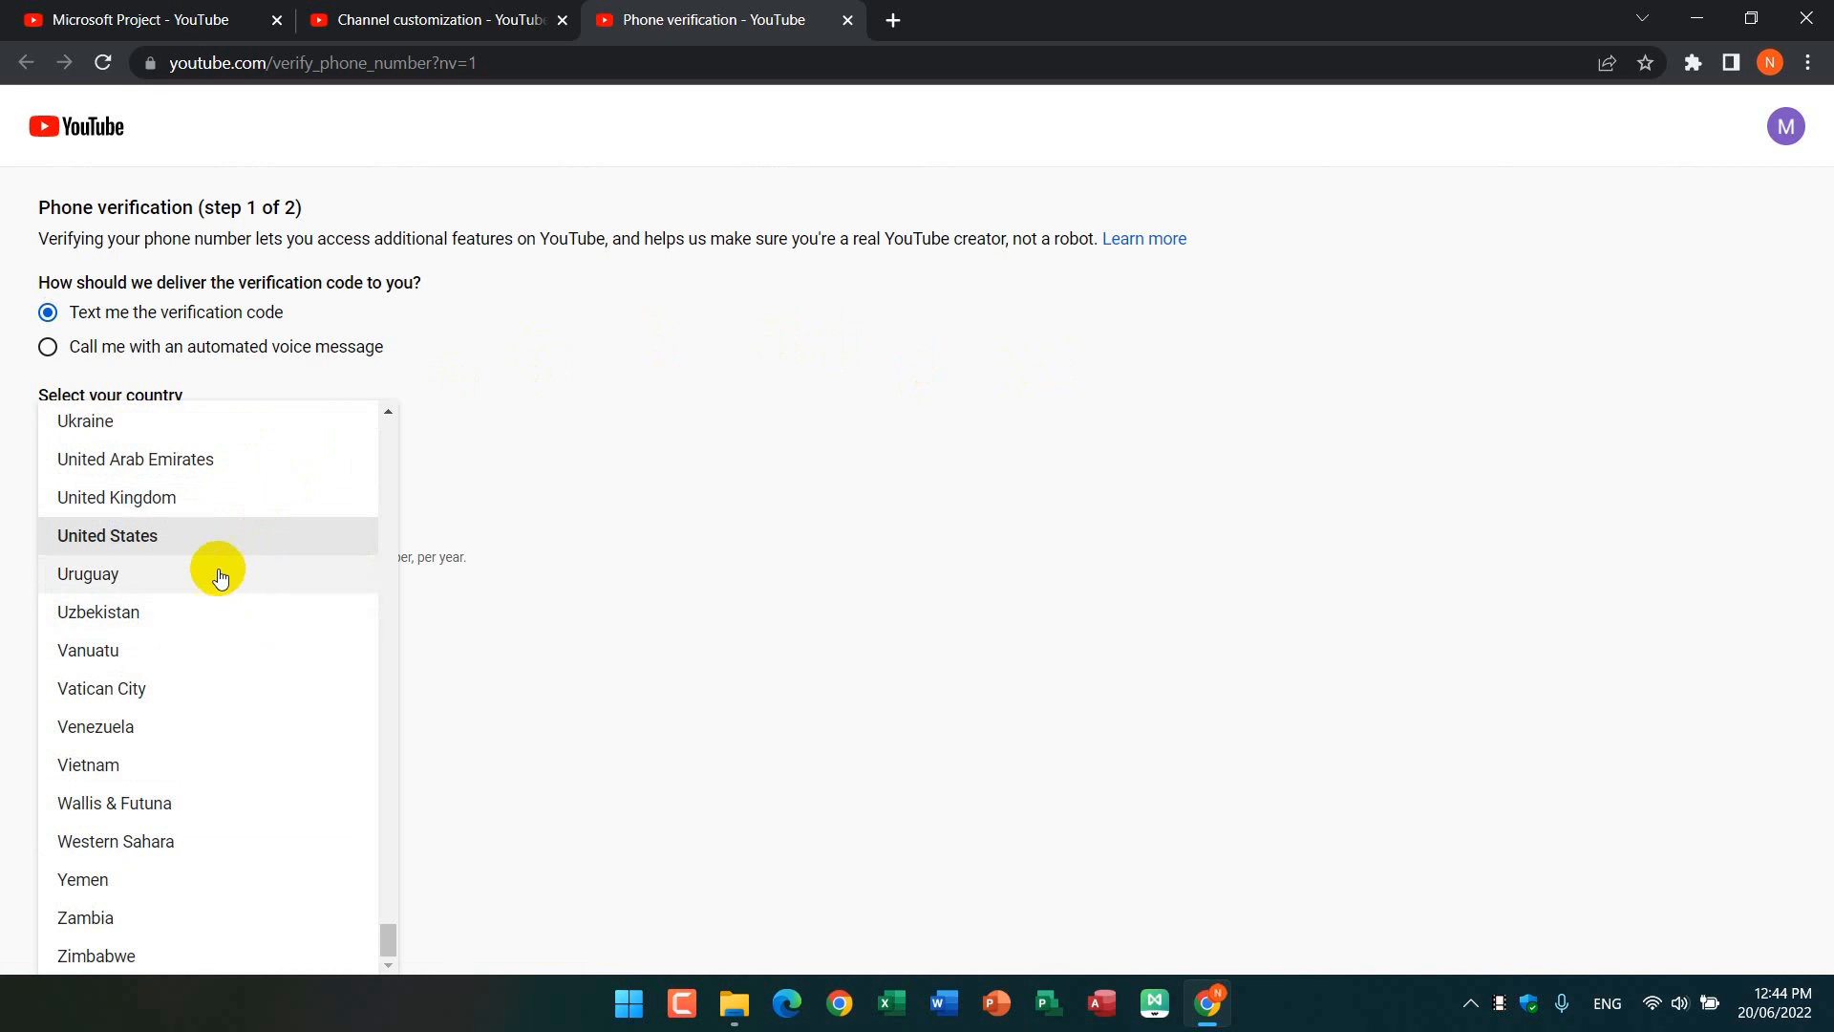
scroll(197, 585, "up", 18)
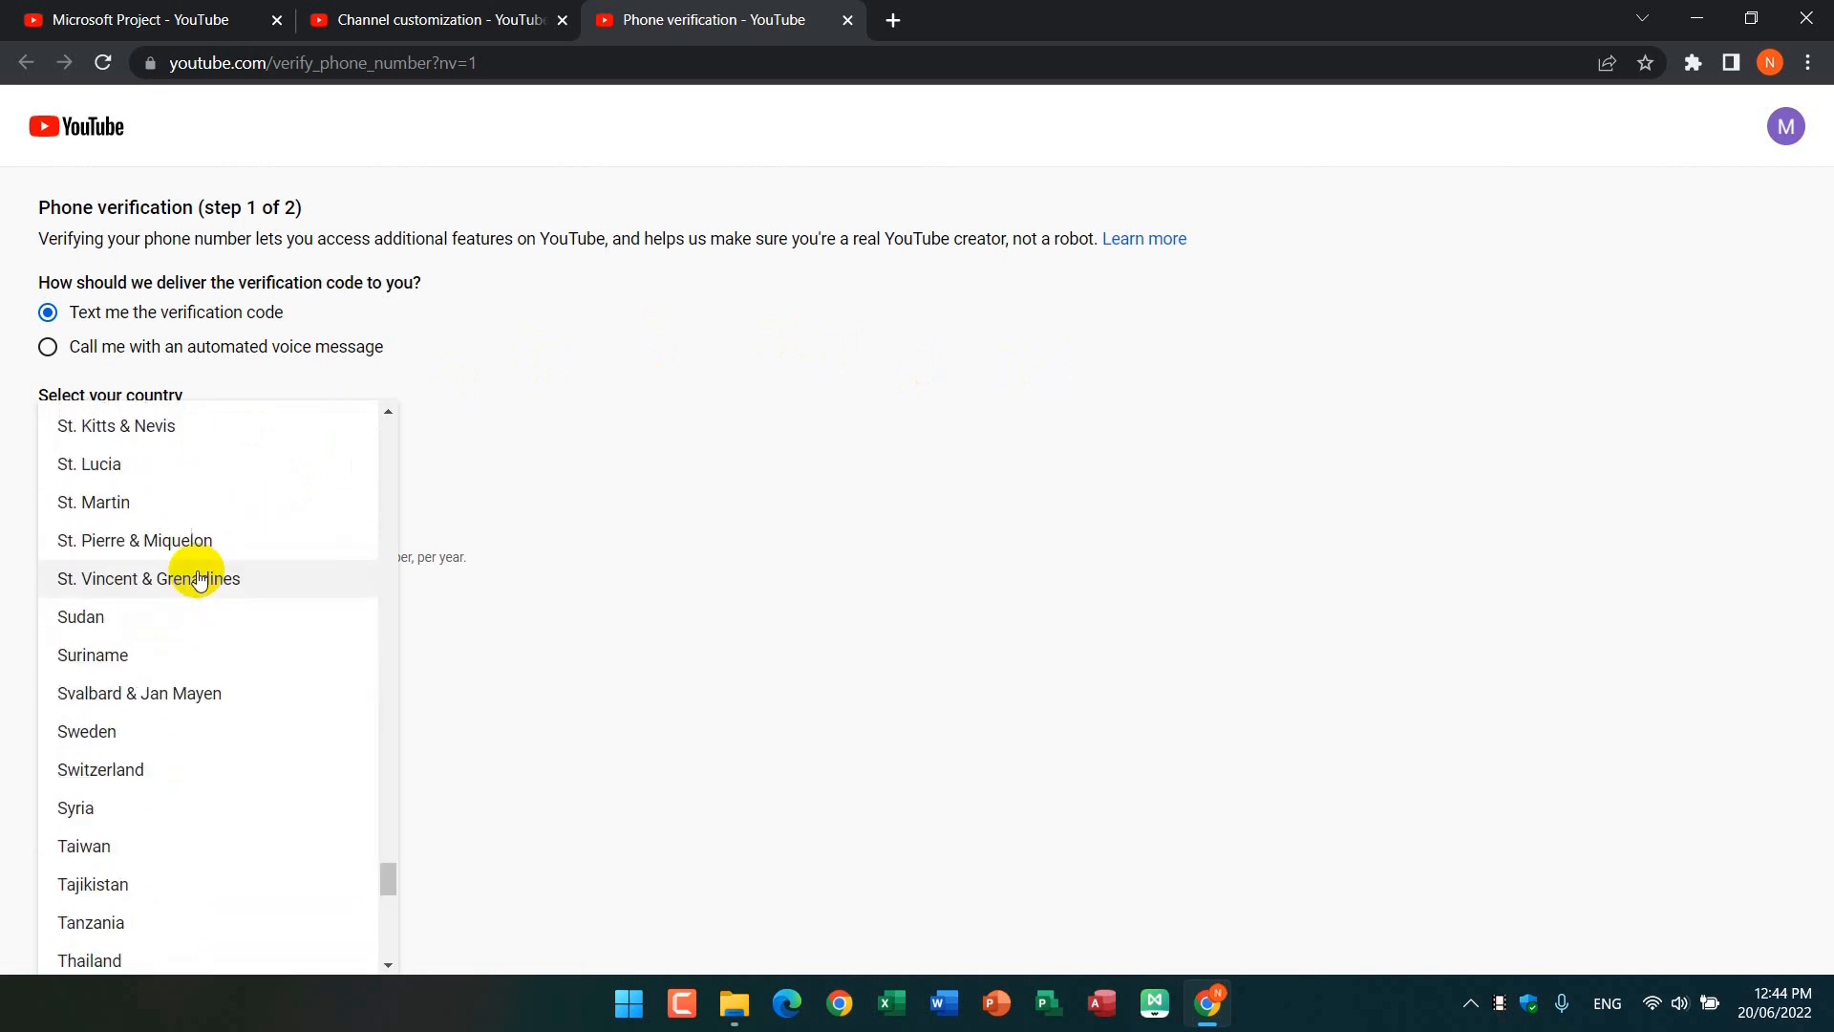
scroll(200, 578, "up", 12)
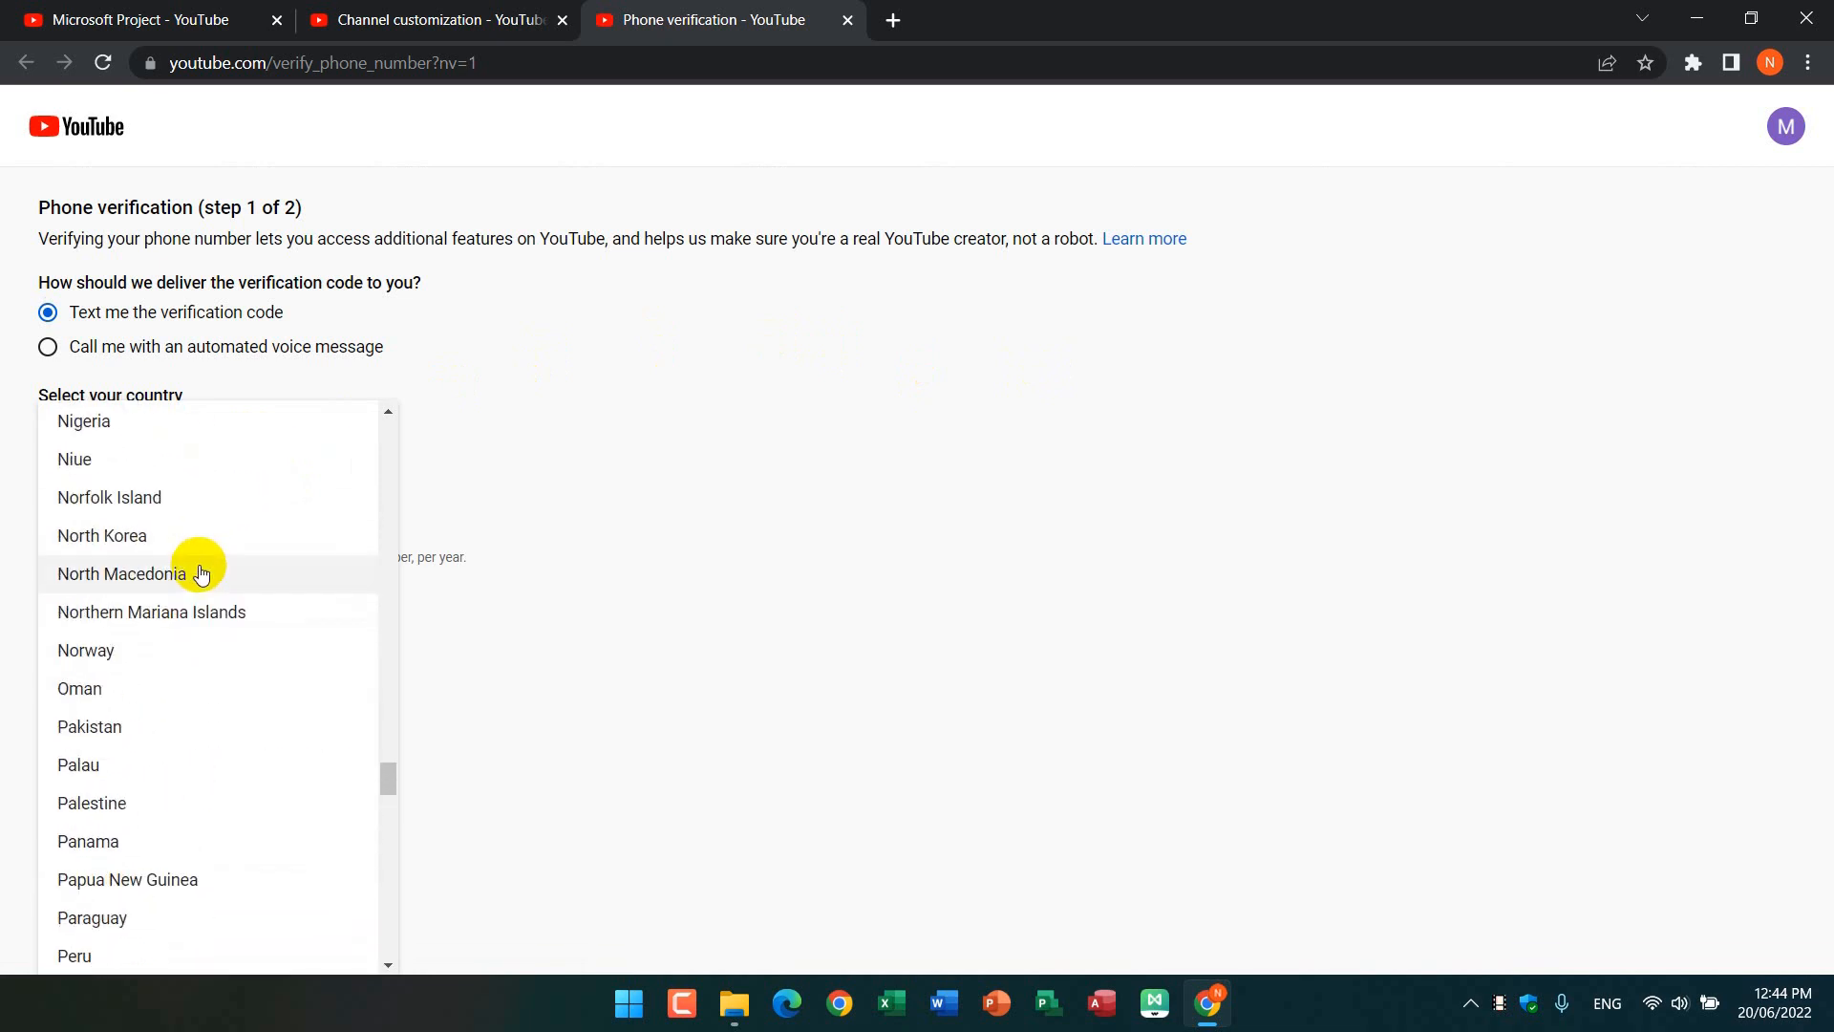
scroll(200, 571, "up", 7)
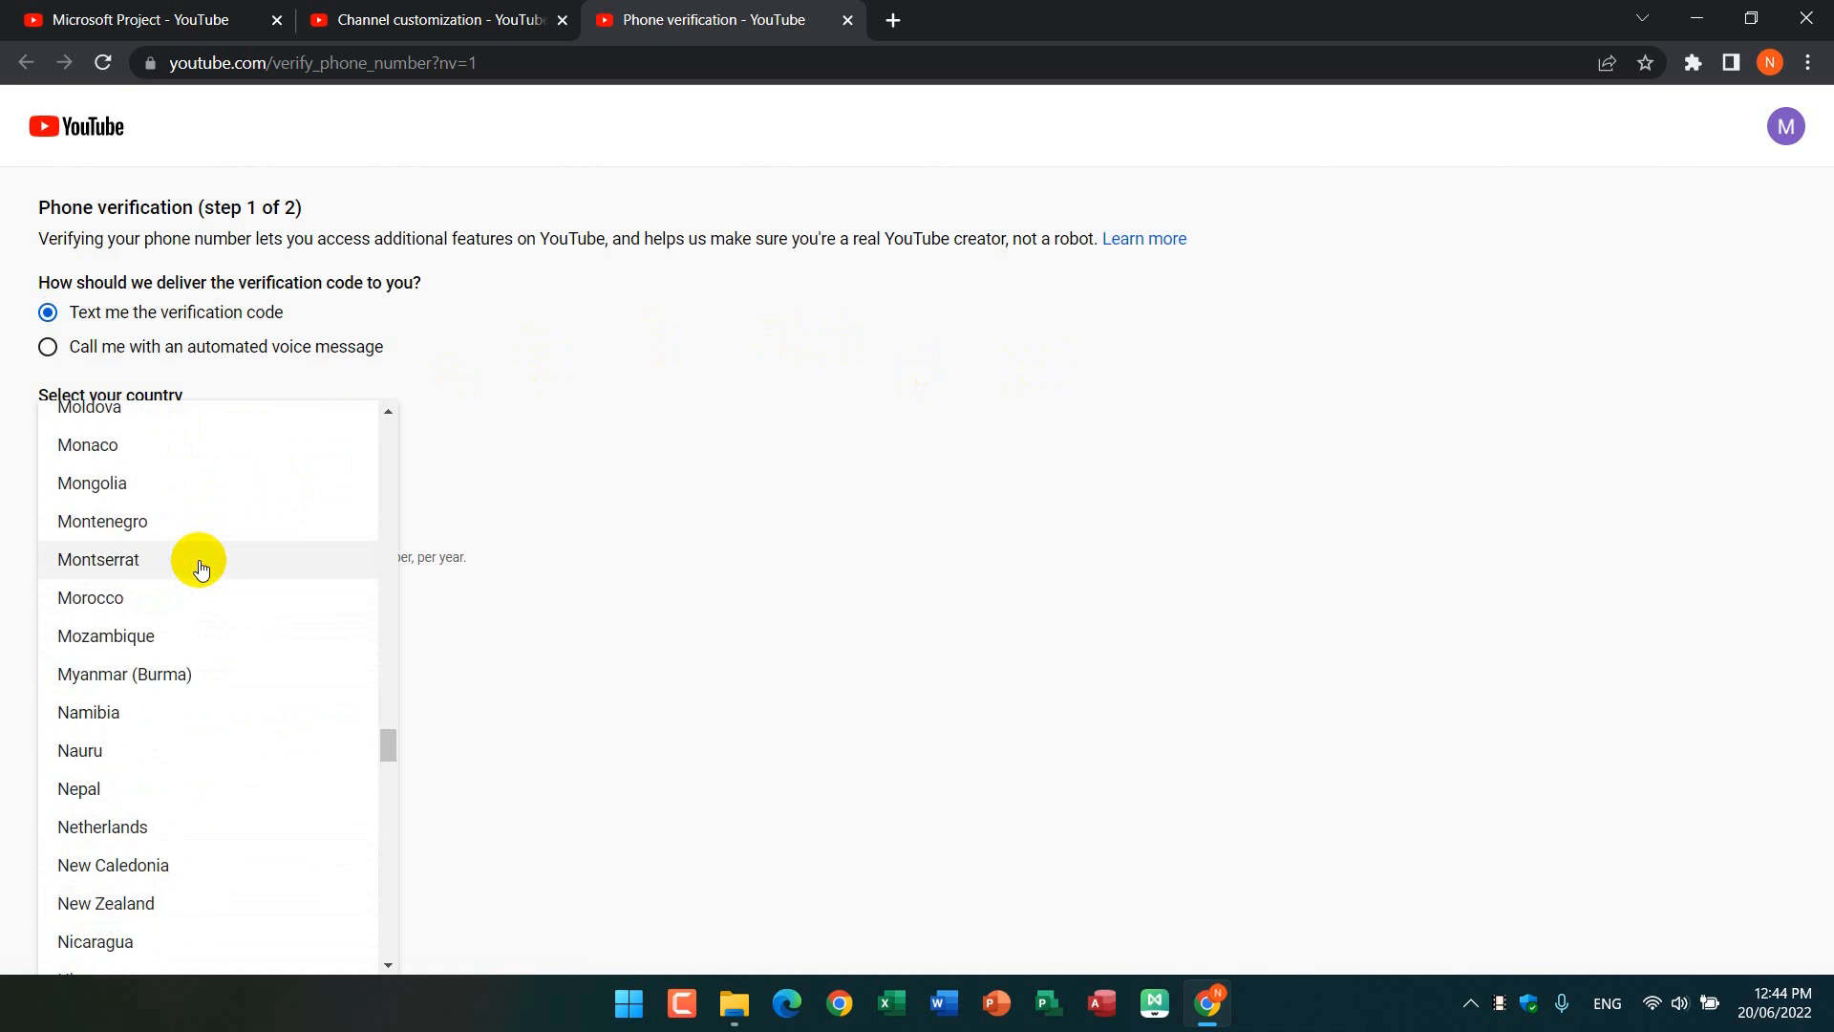
left_click(143, 678)
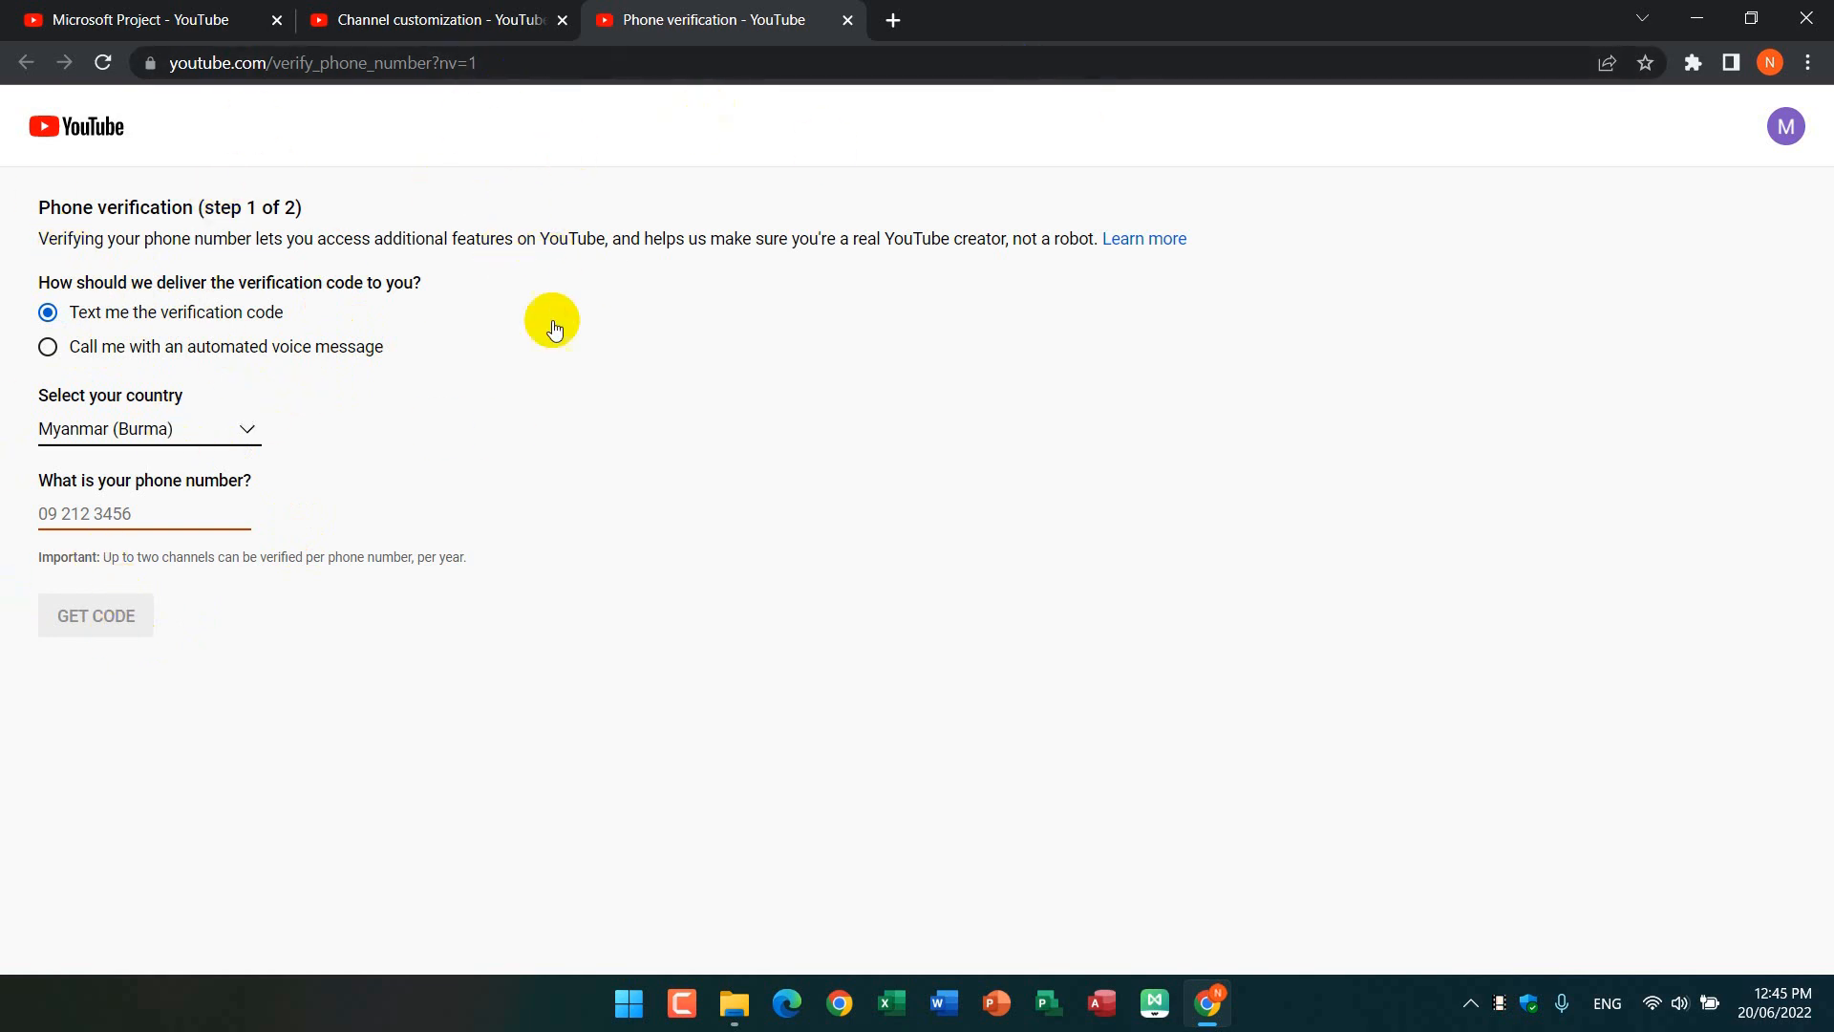
left_click(846, 20)
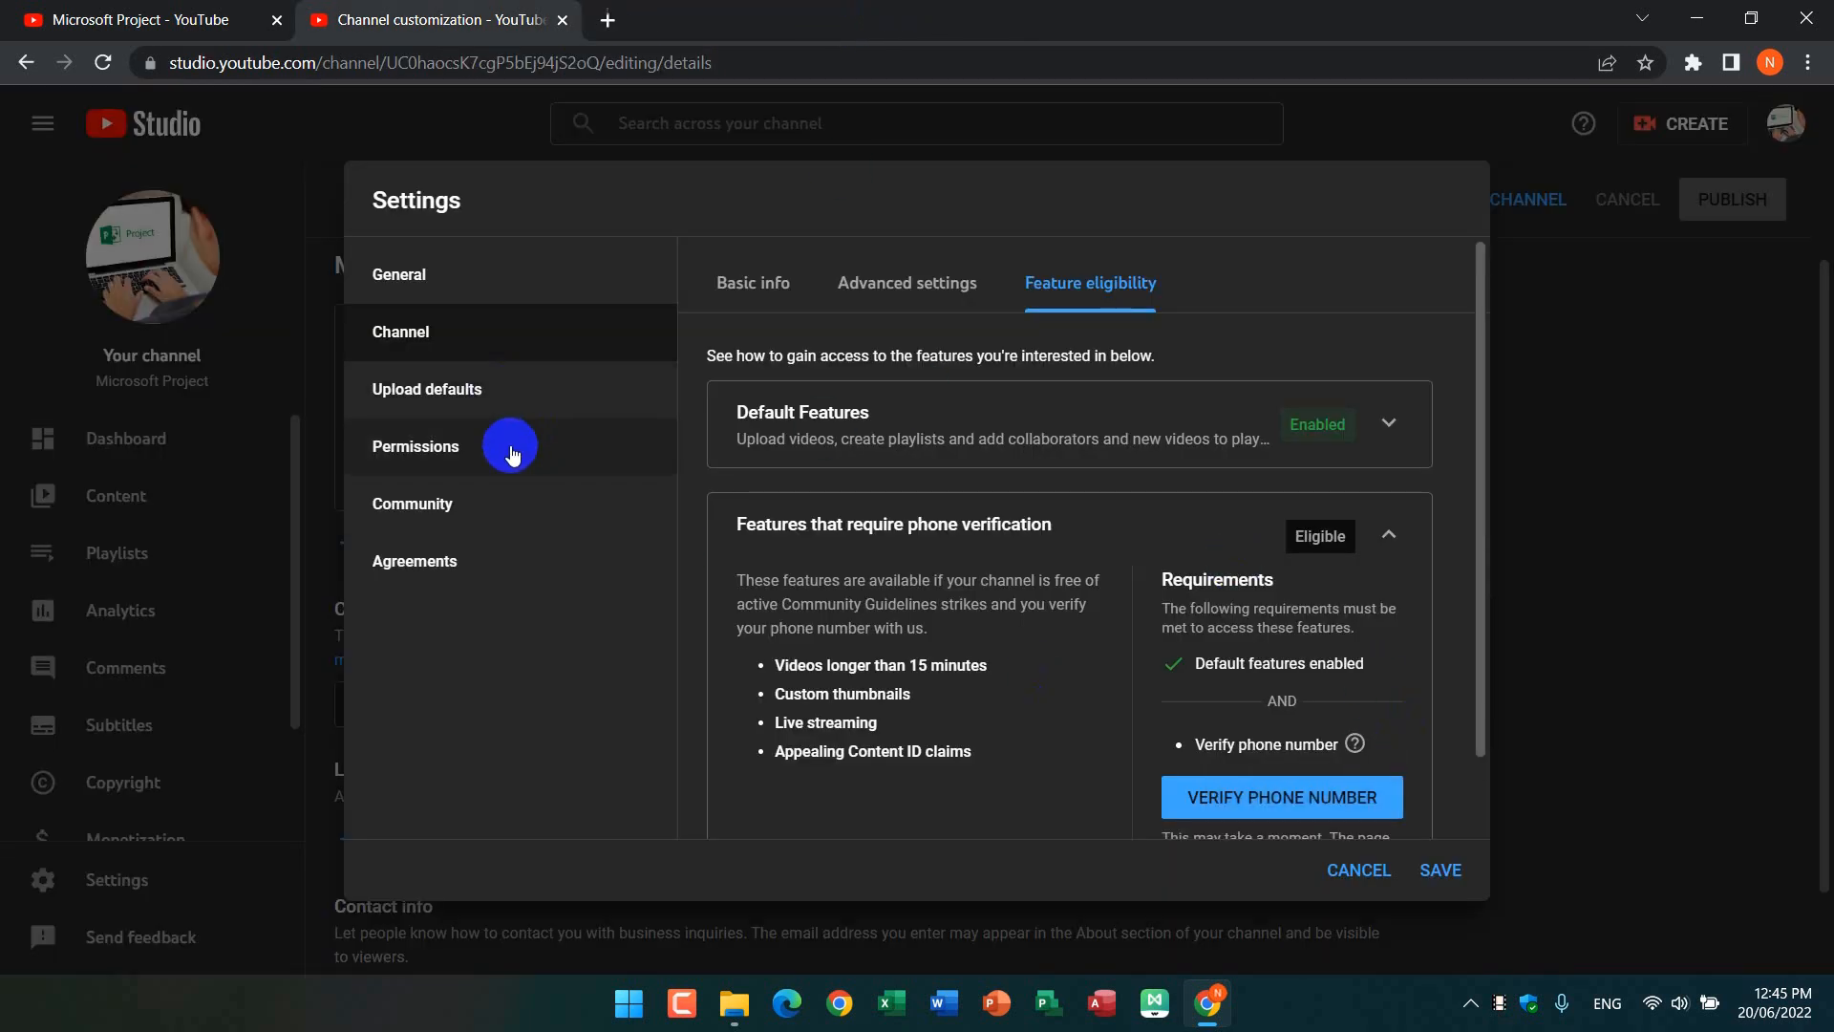
Step: Examine the basic upload defaults in the settings, including the title, description, visibility and tags fields
left_click(492, 397)
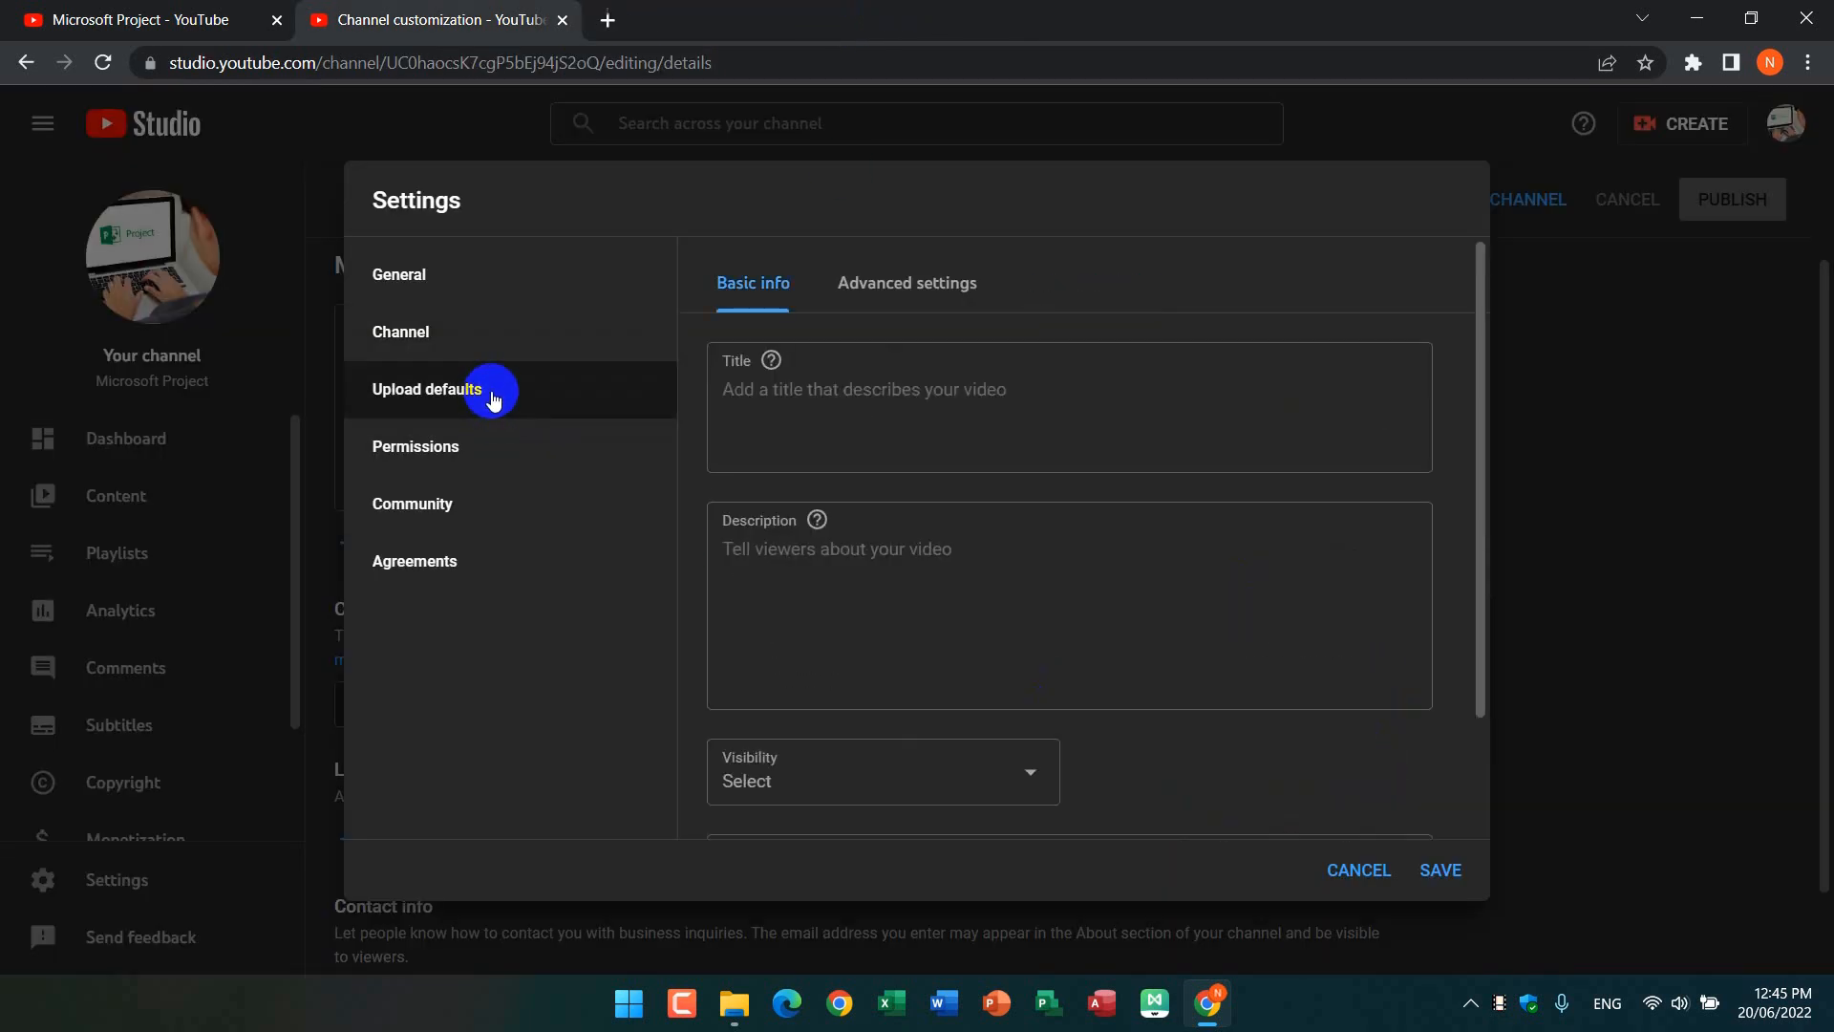
left_click(743, 393)
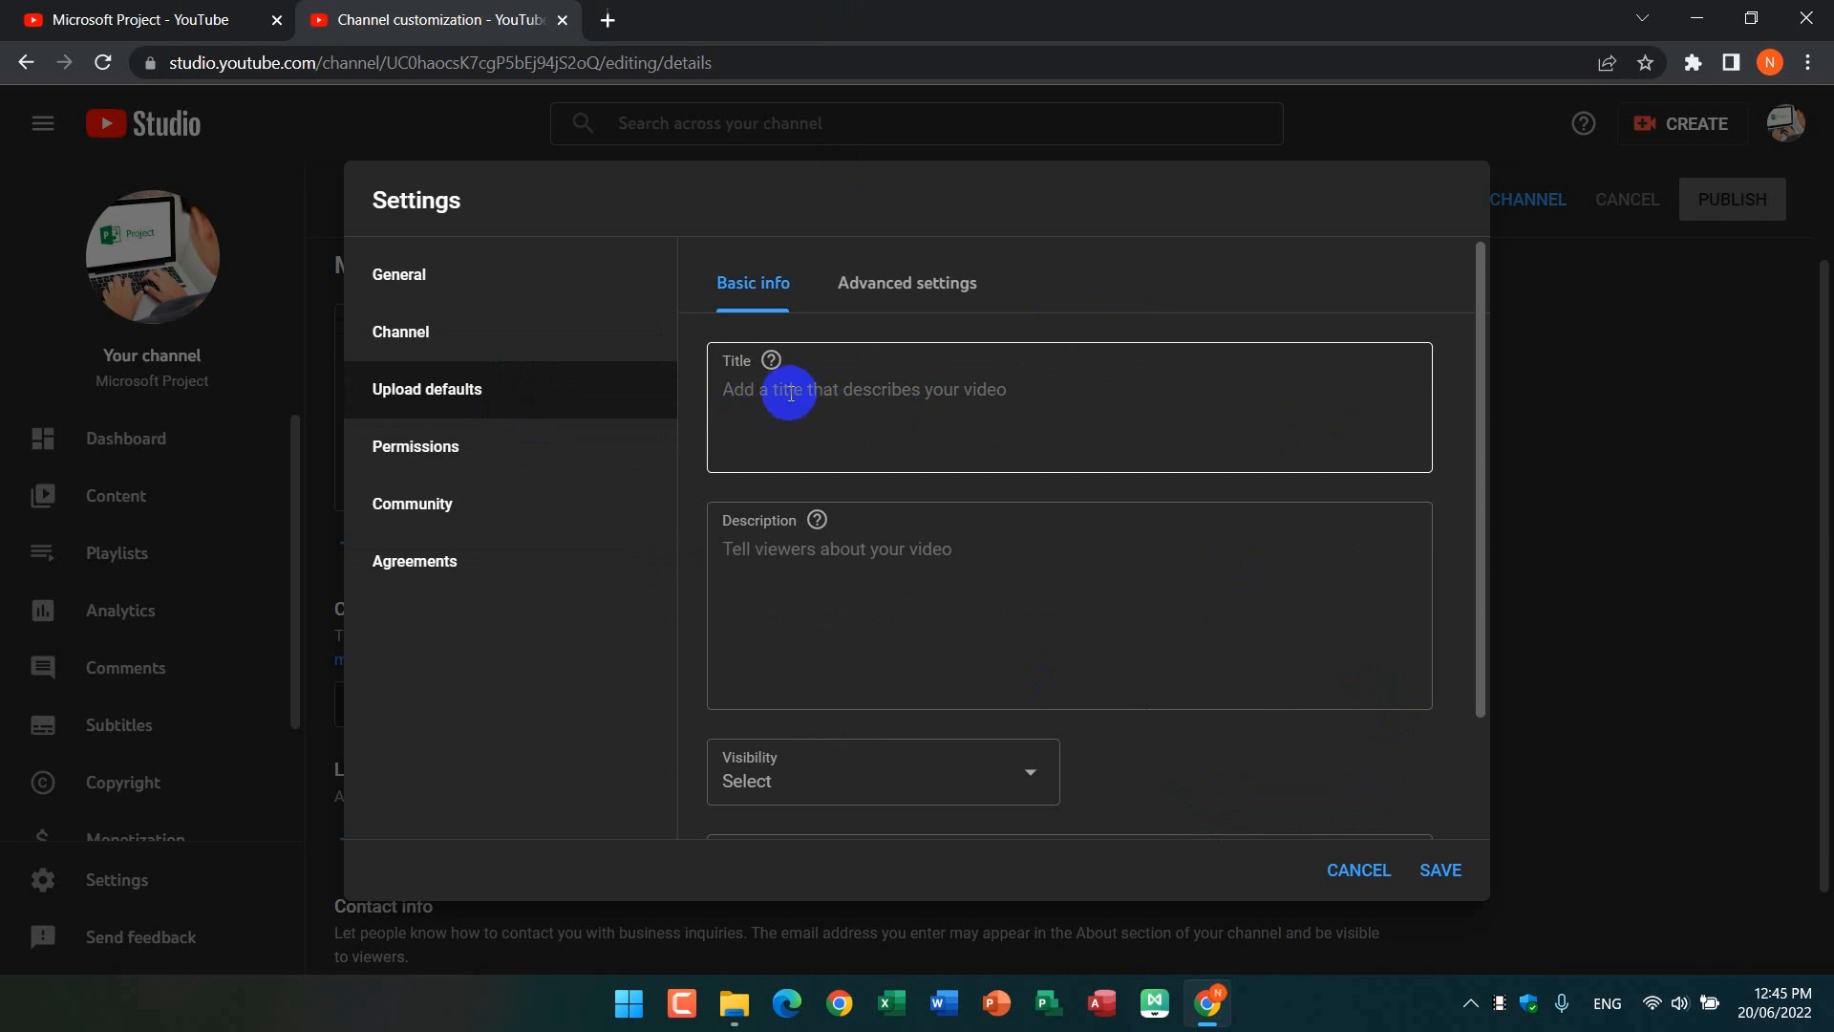
left_click(847, 528)
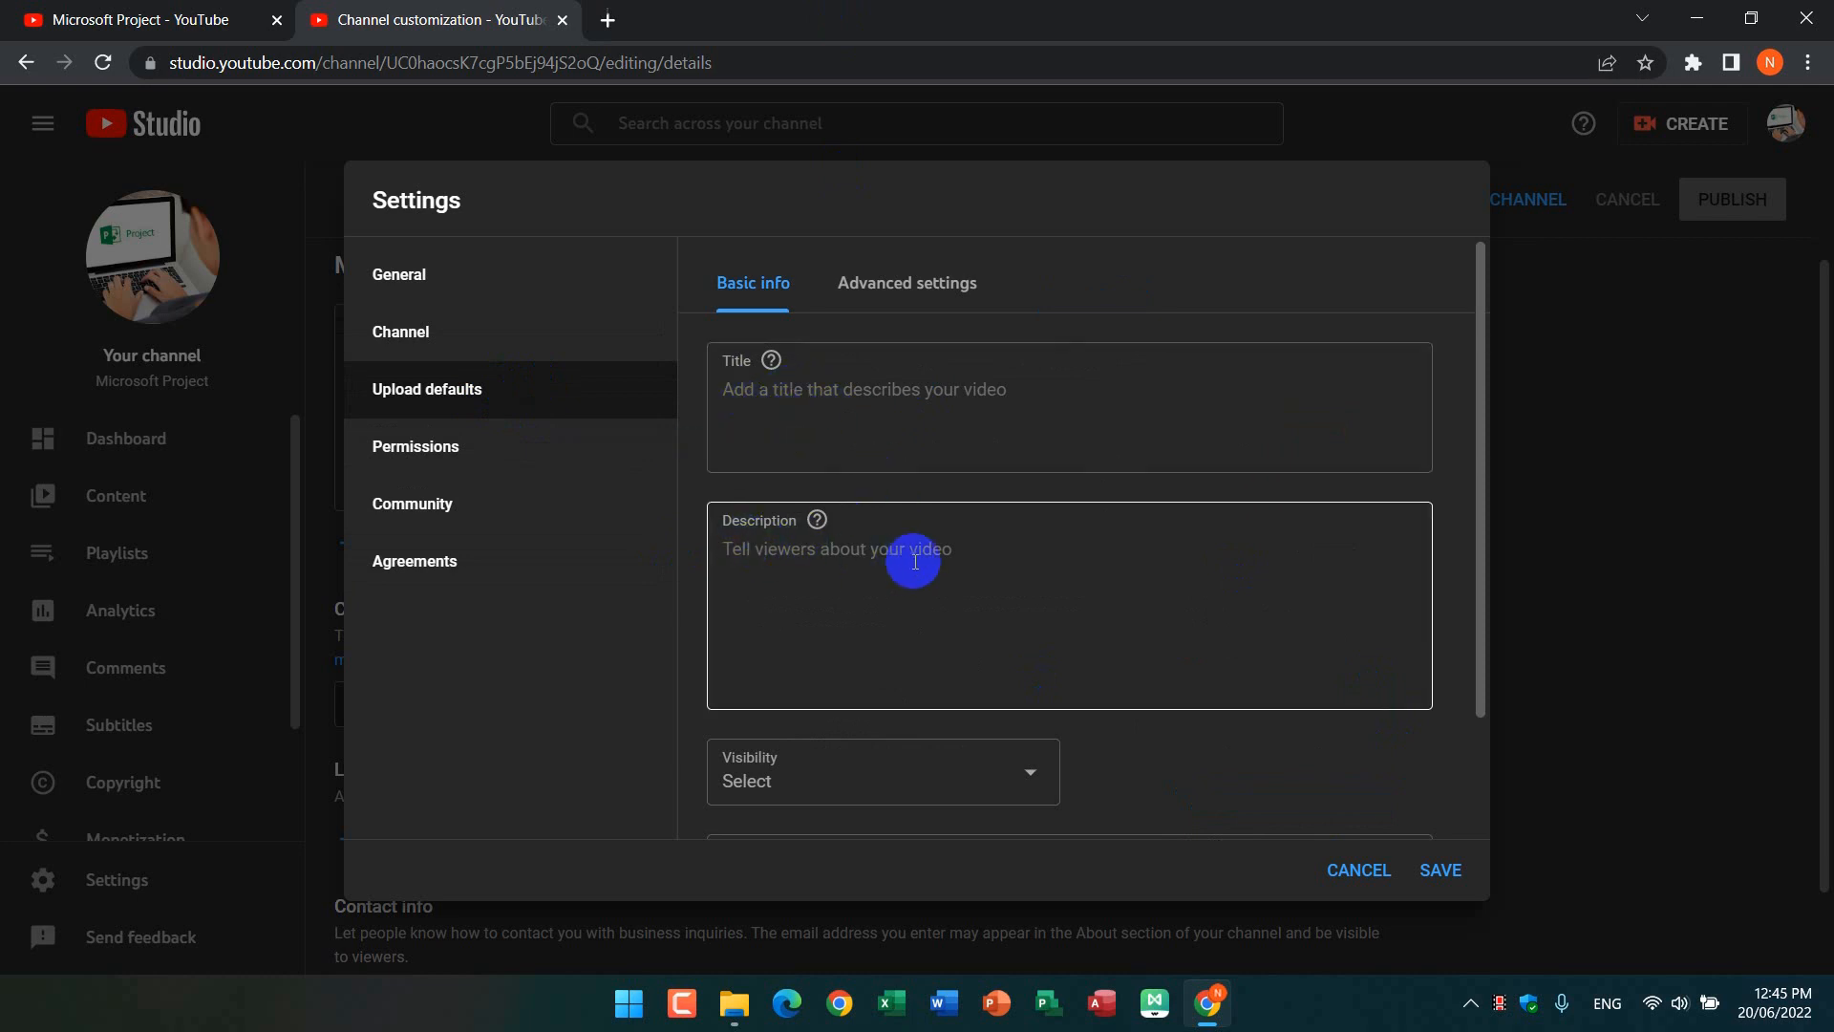
left_click(949, 369)
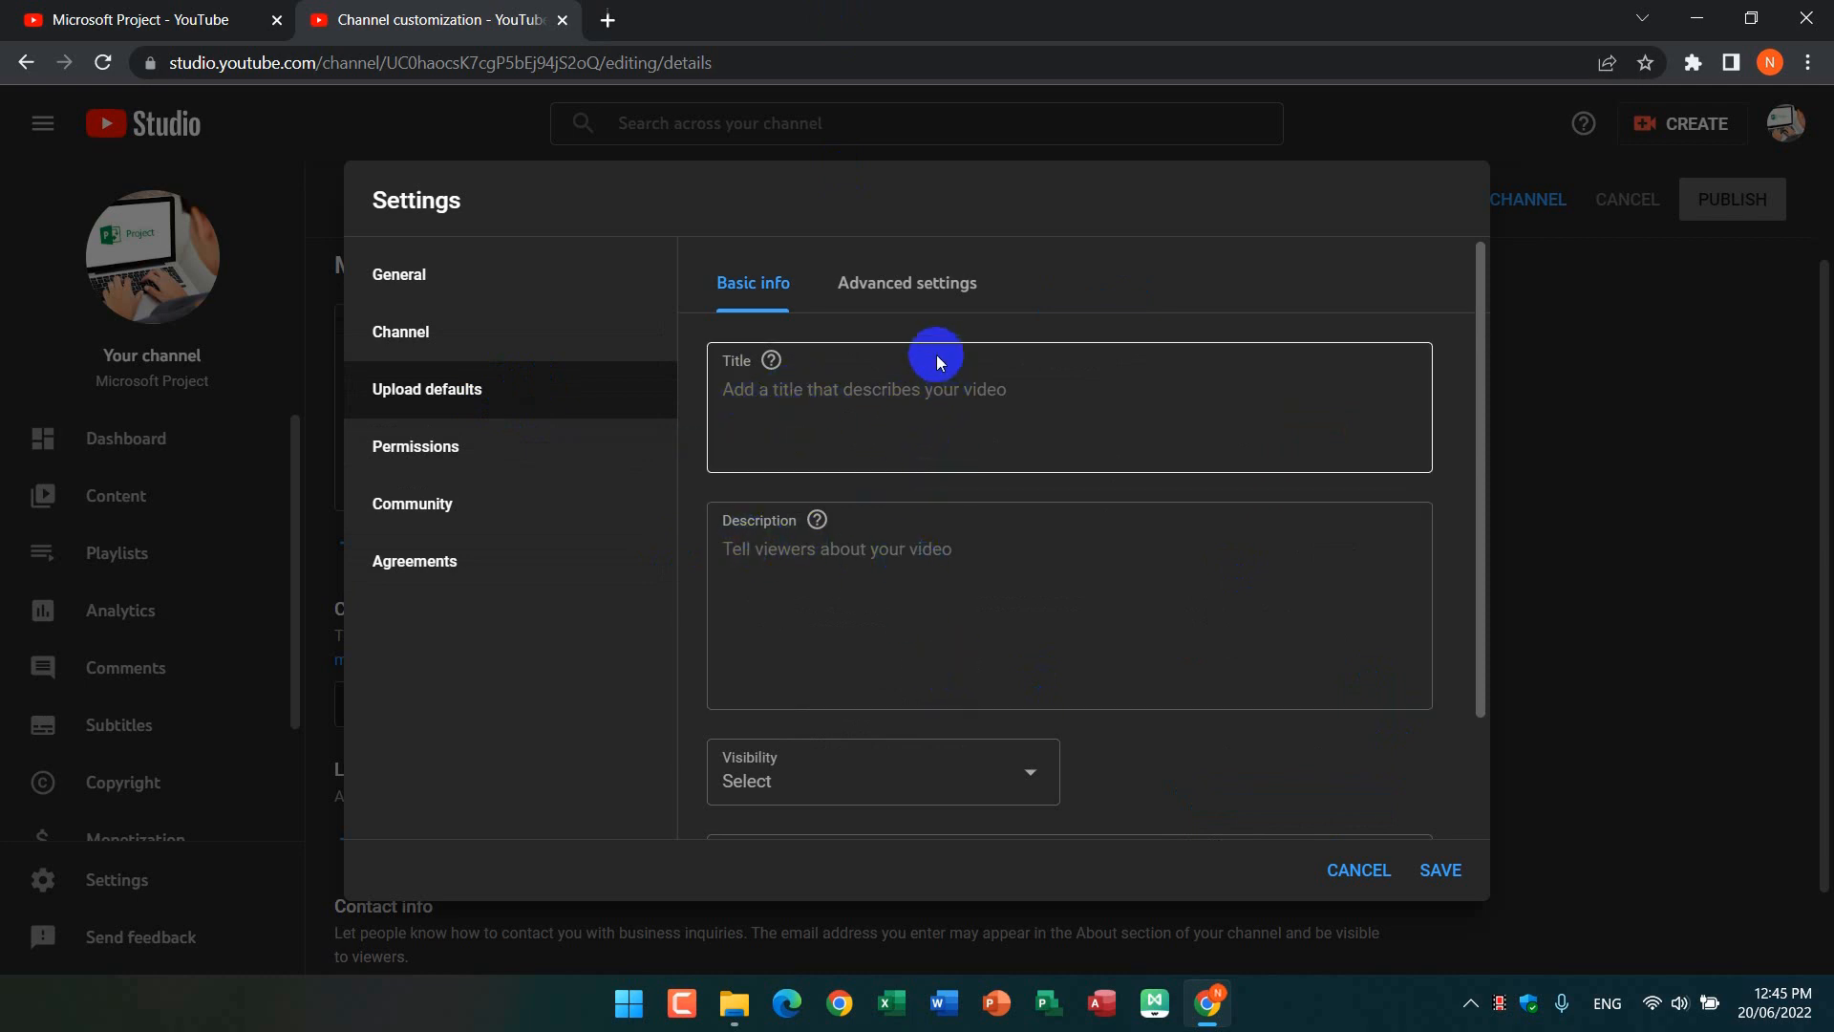
scroll(879, 611, "down", 2)
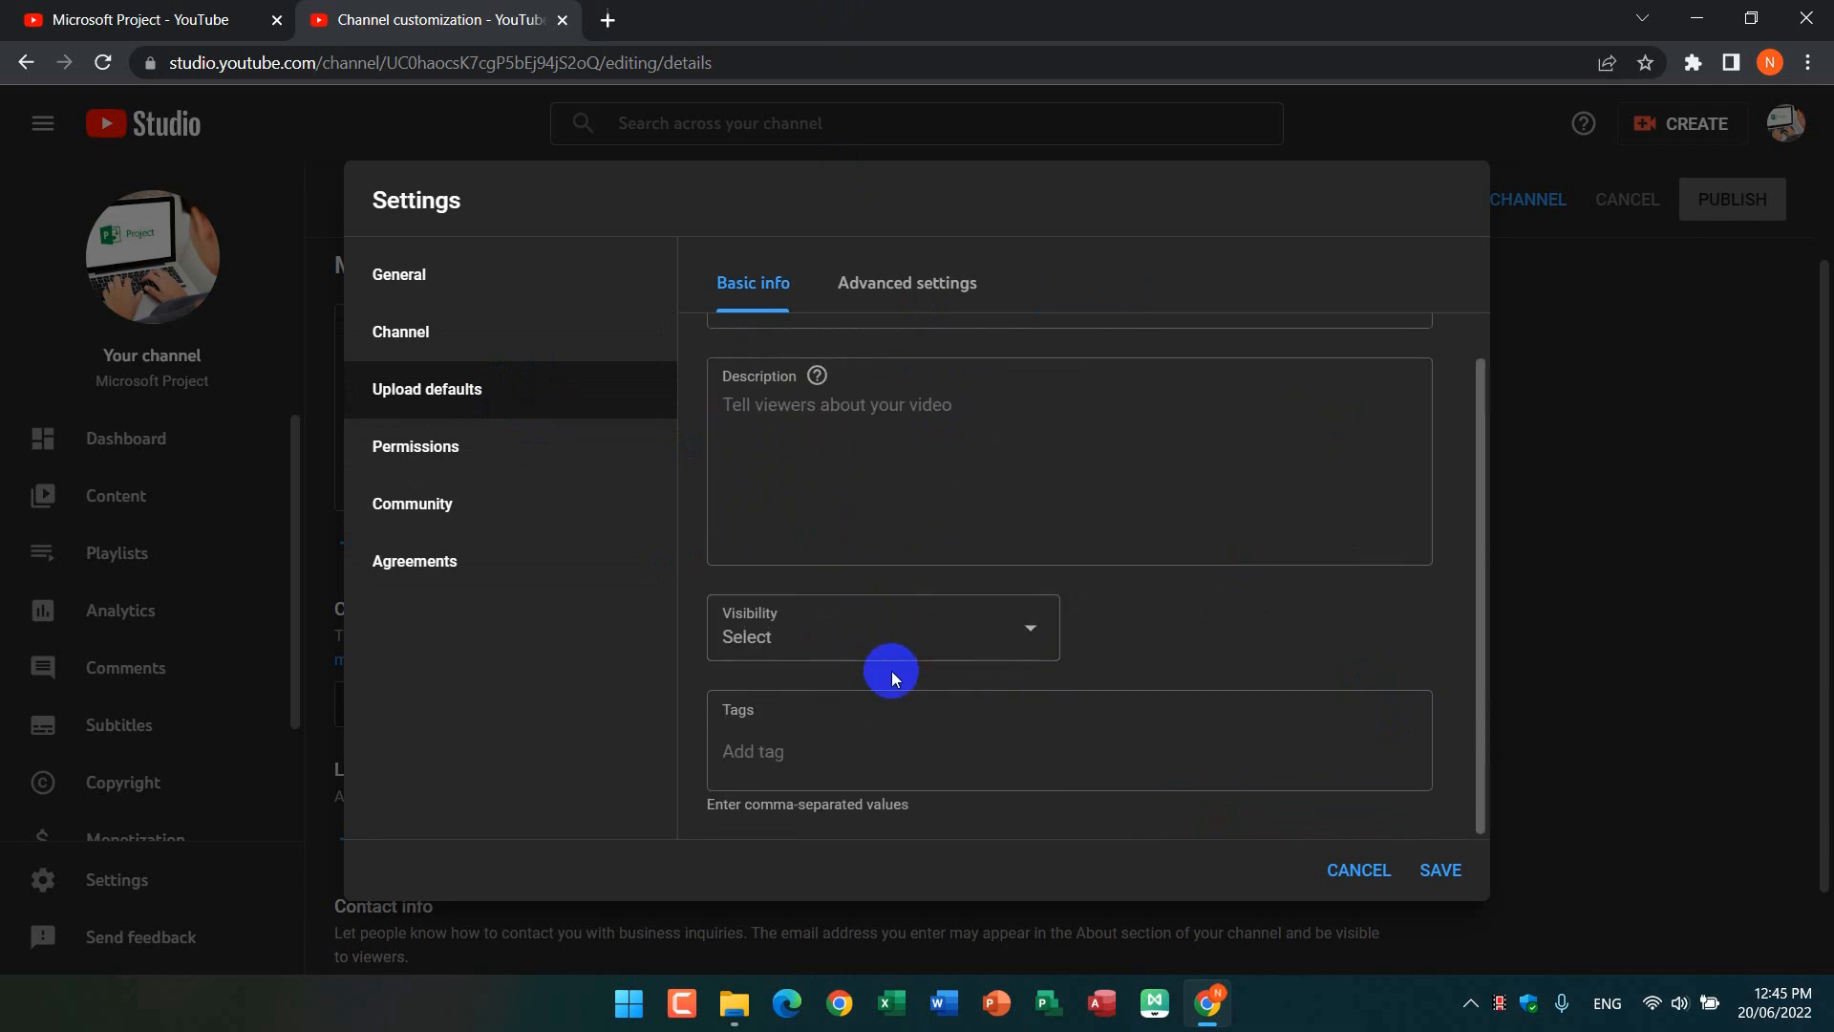
scroll(812, 726, "up", 1)
scroll(812, 755, "down", 1)
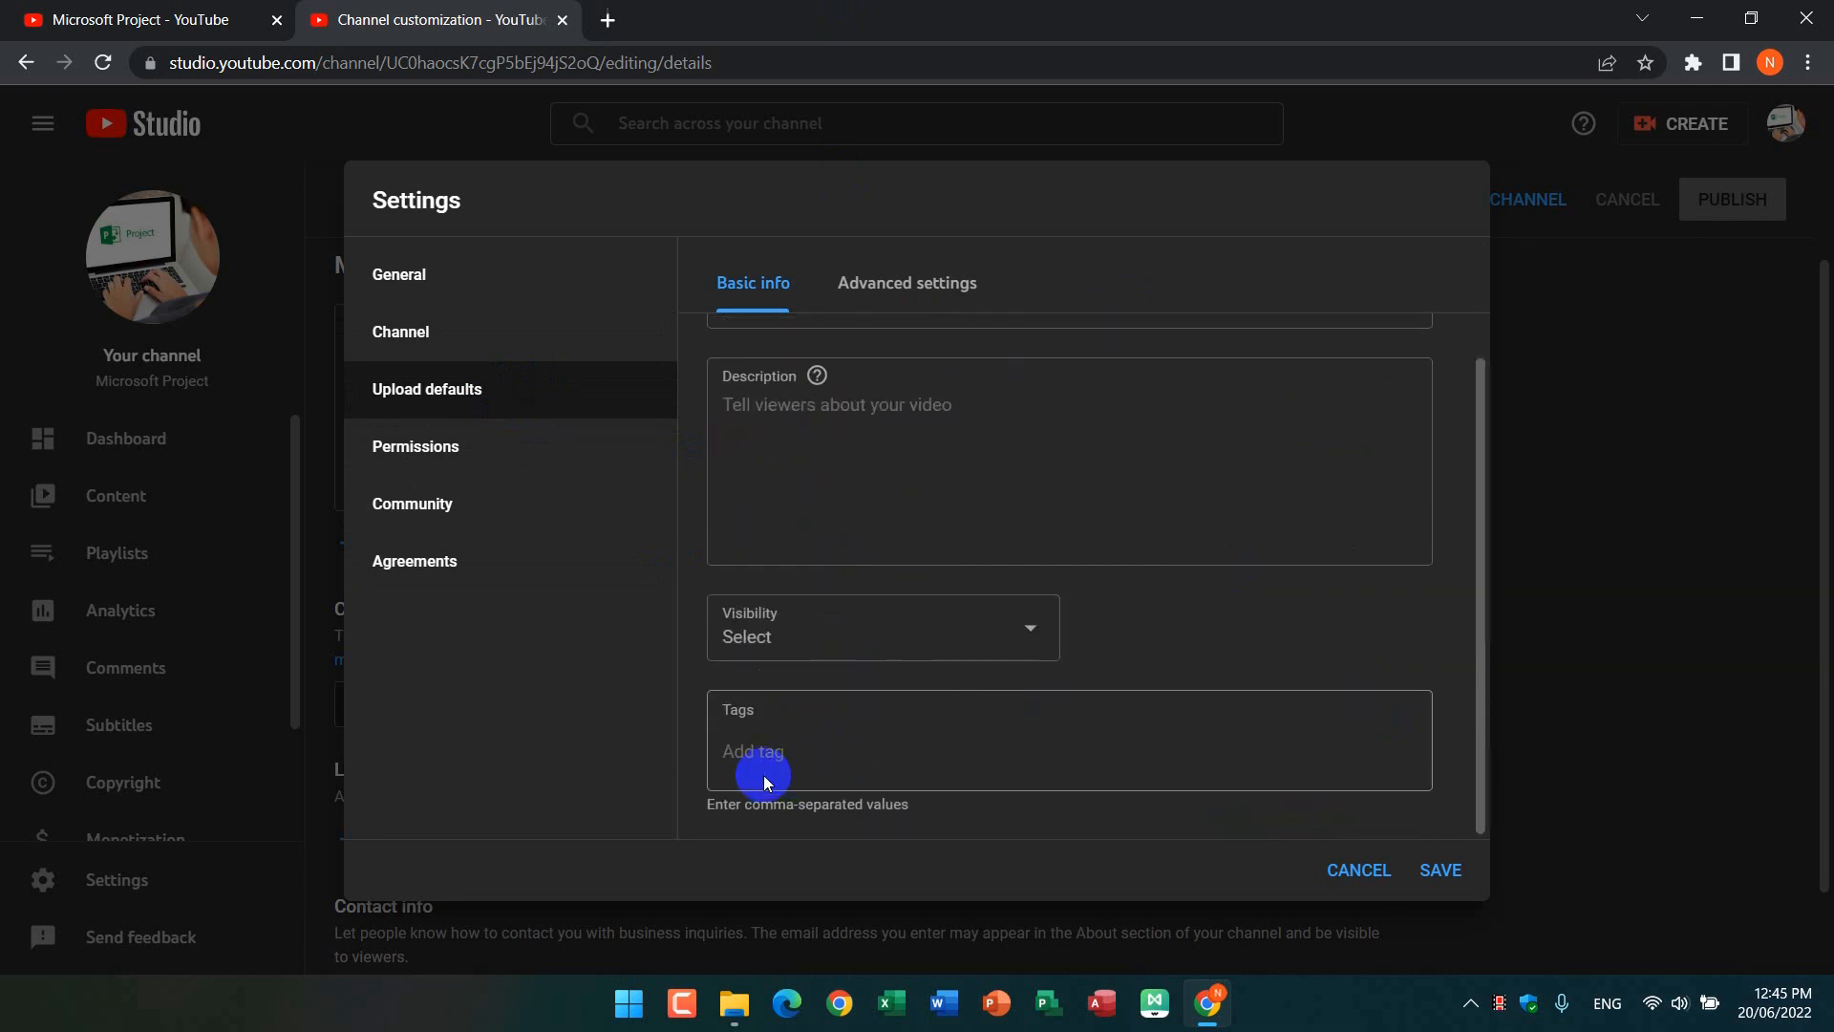
scroll(860, 725, "up", 2)
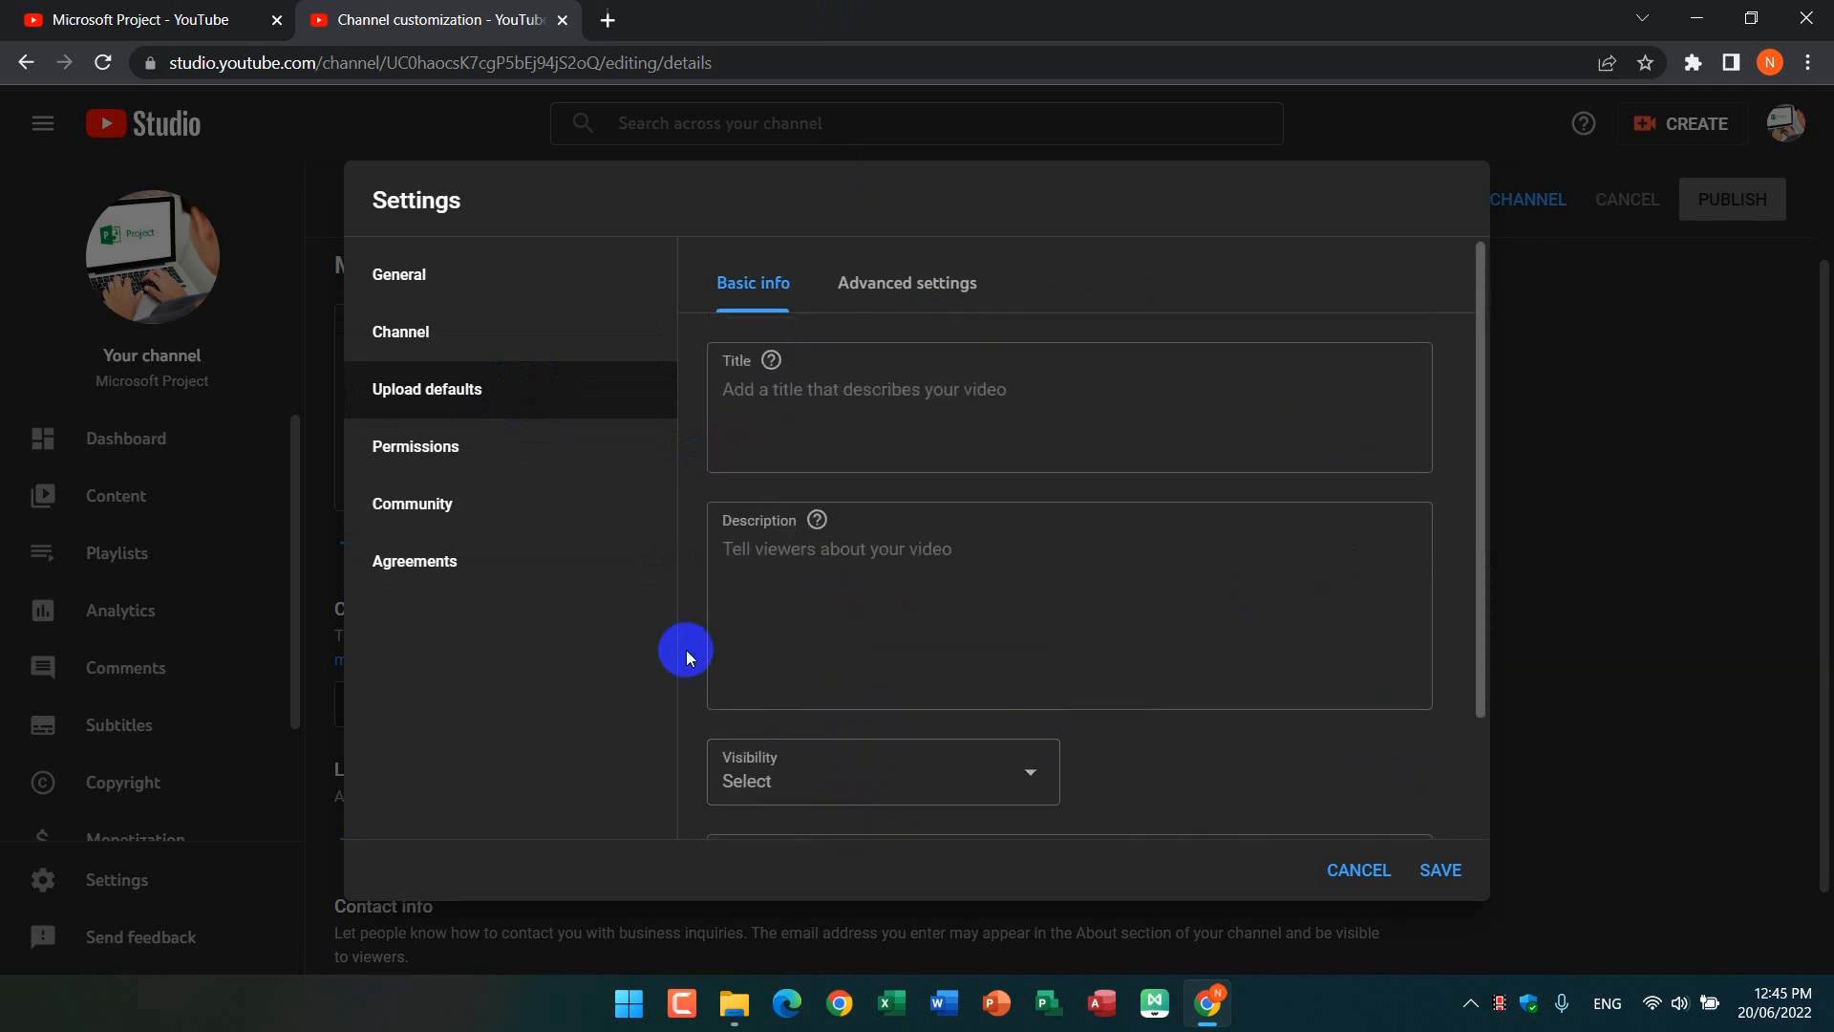
scroll(778, 761, "down", 2)
scroll(776, 745, "up", 2)
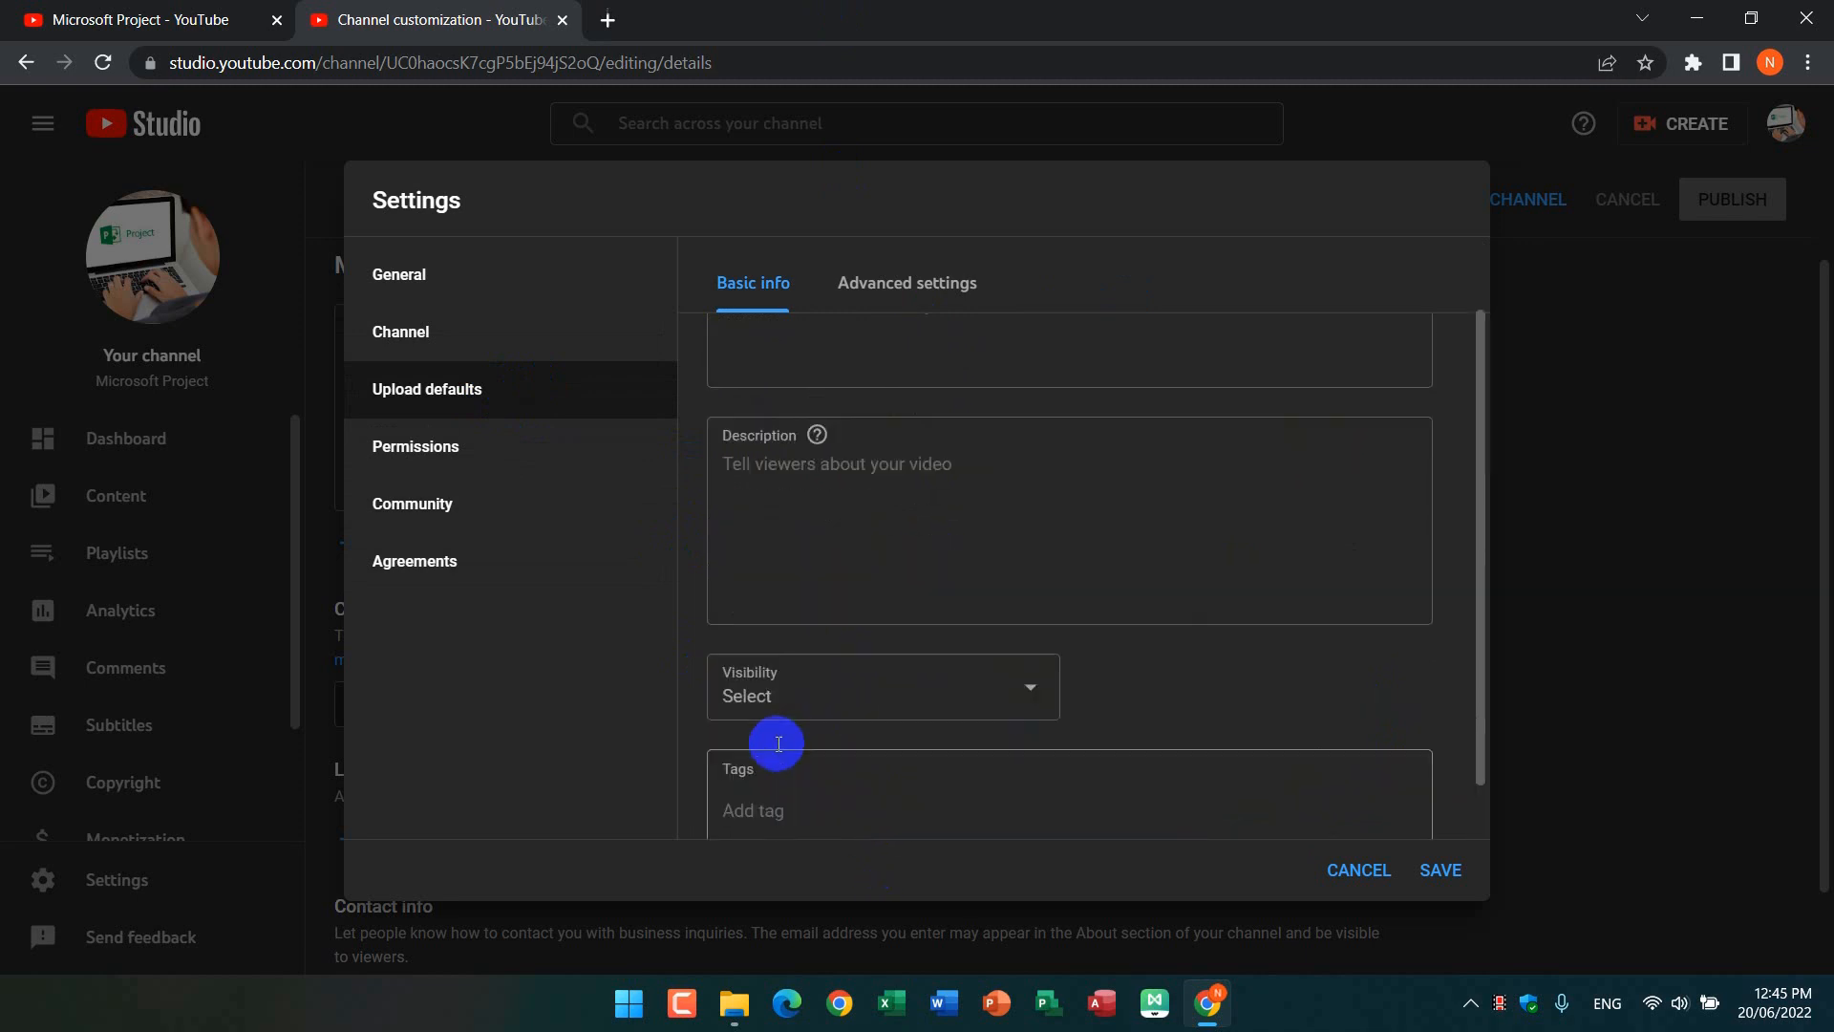
Step: Examine the advanced upload defaults, including the license options, language and comment settings, and return to the basic info
left_click(926, 291)
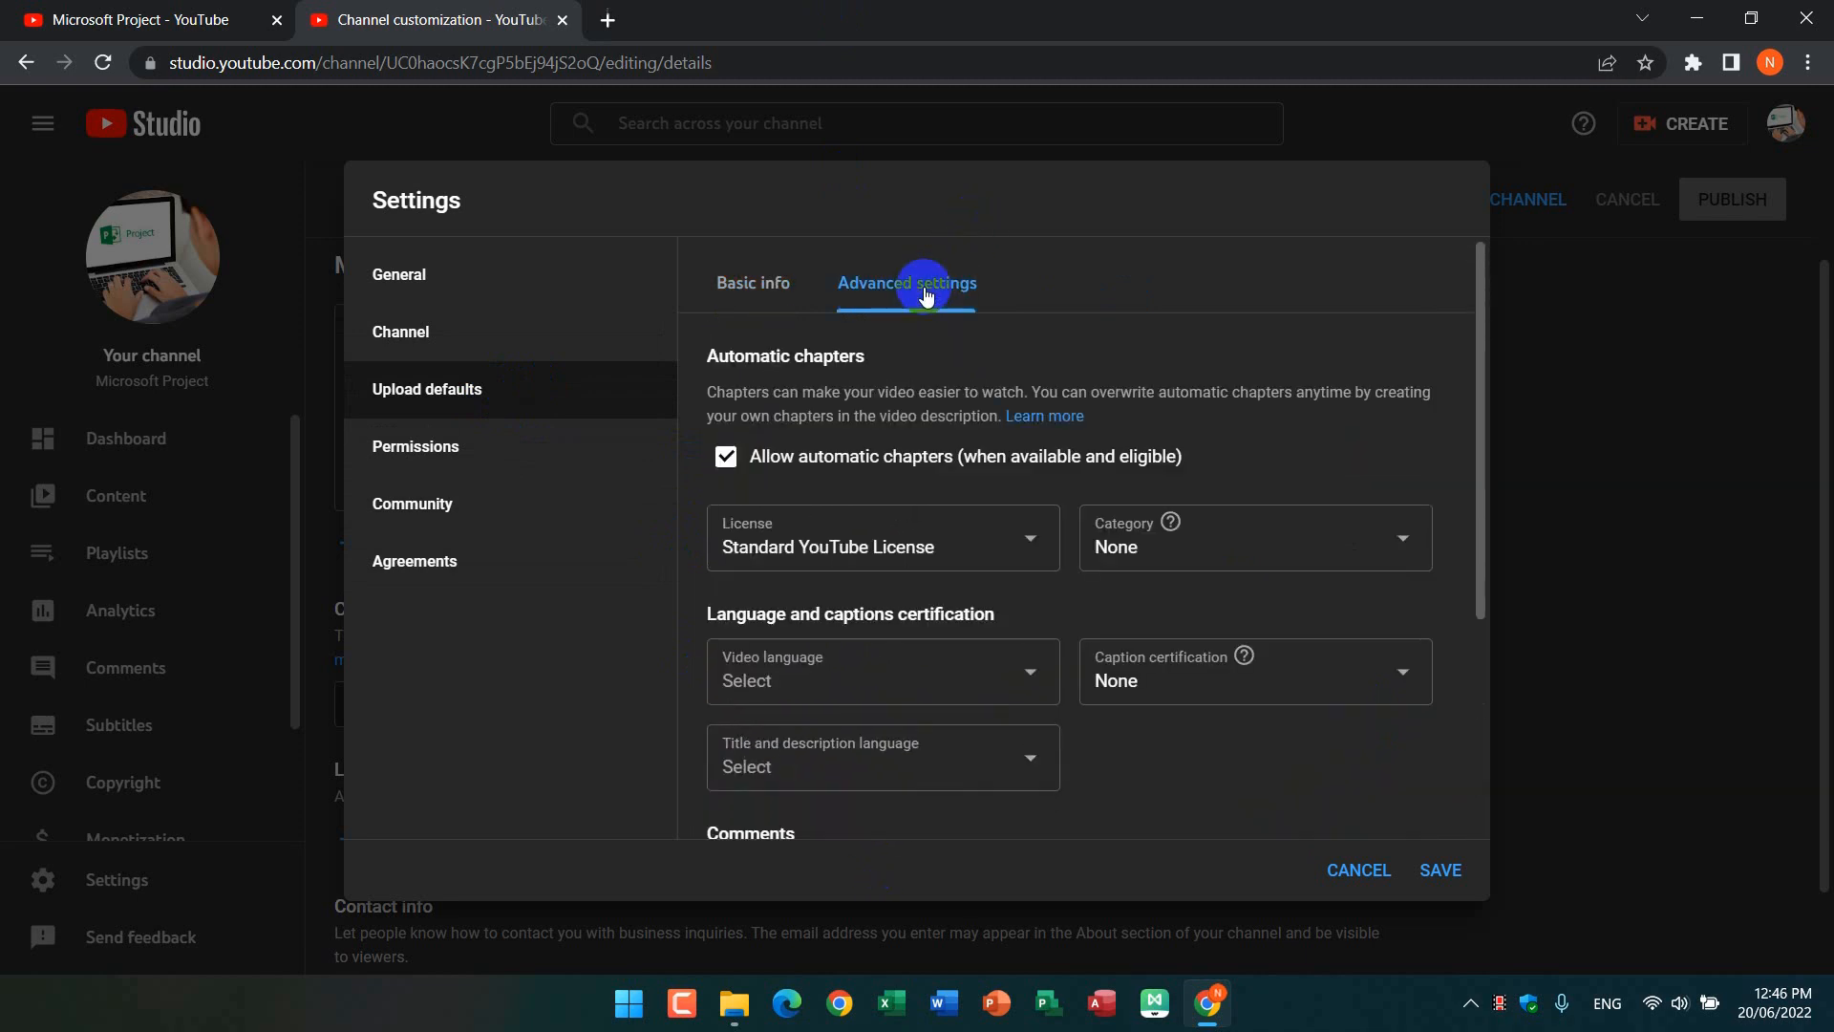
left_click(1034, 542)
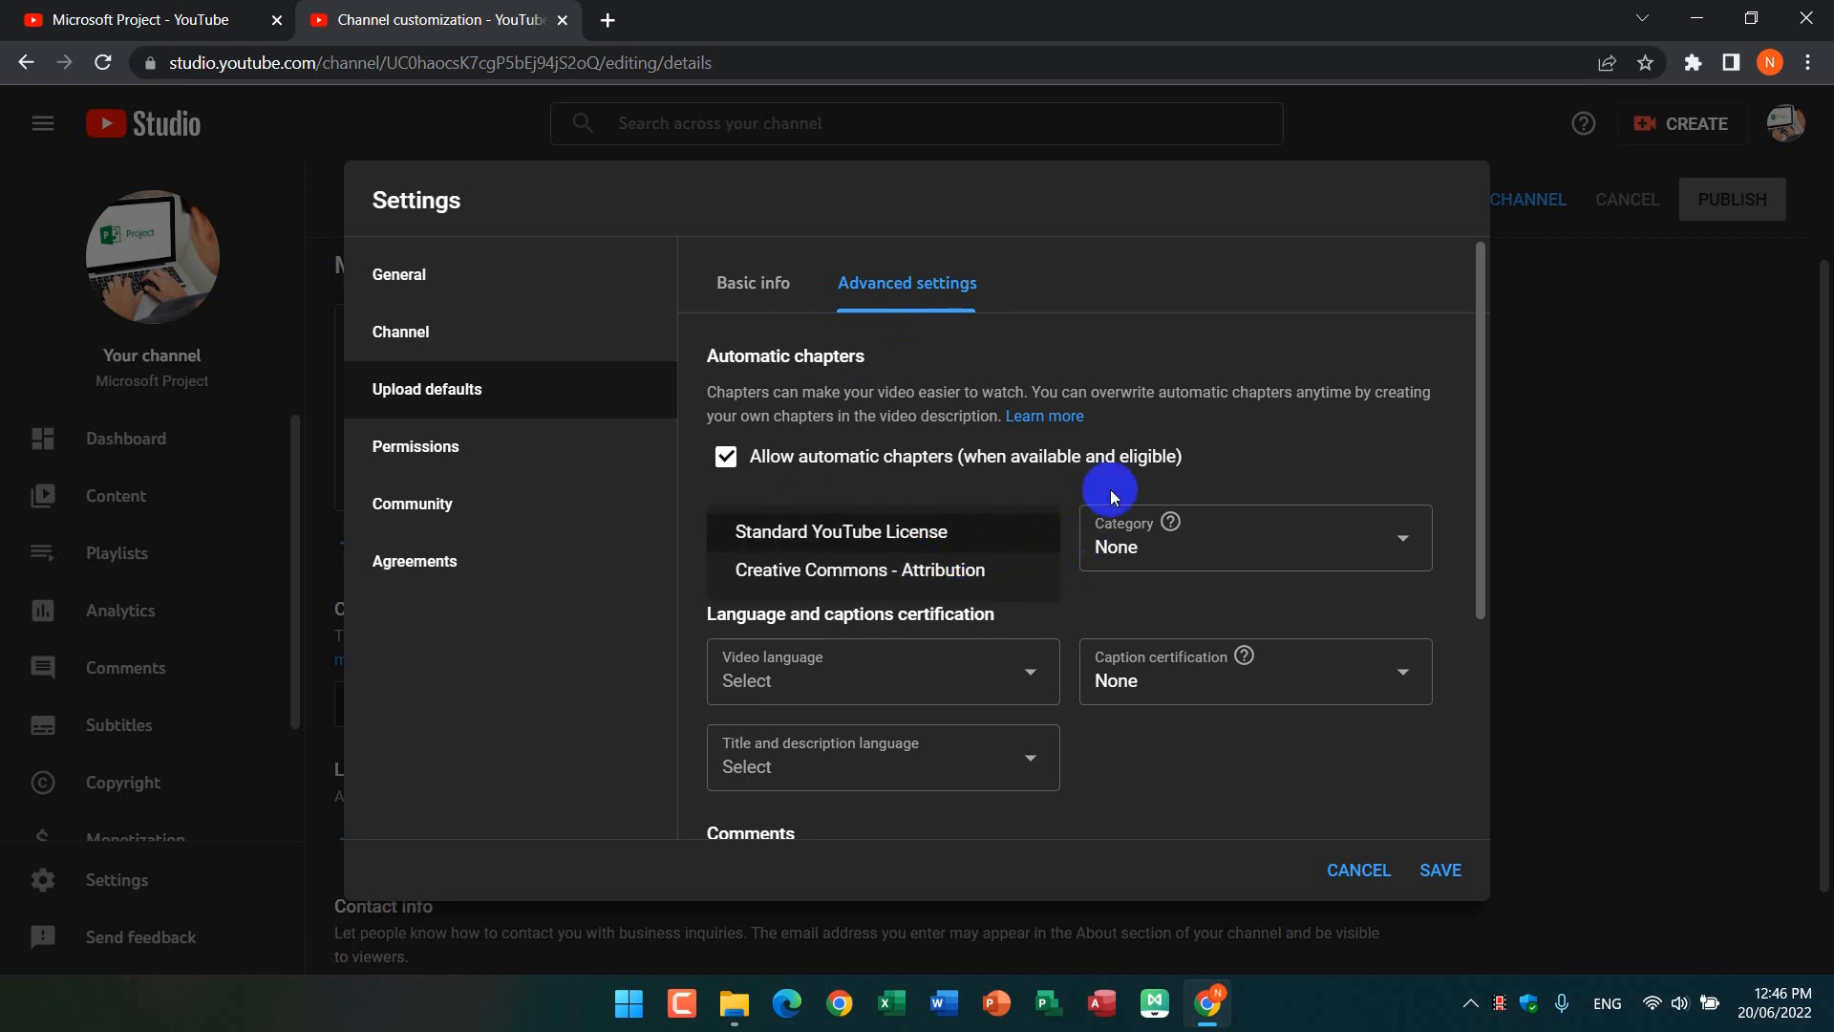
left_click(1305, 439)
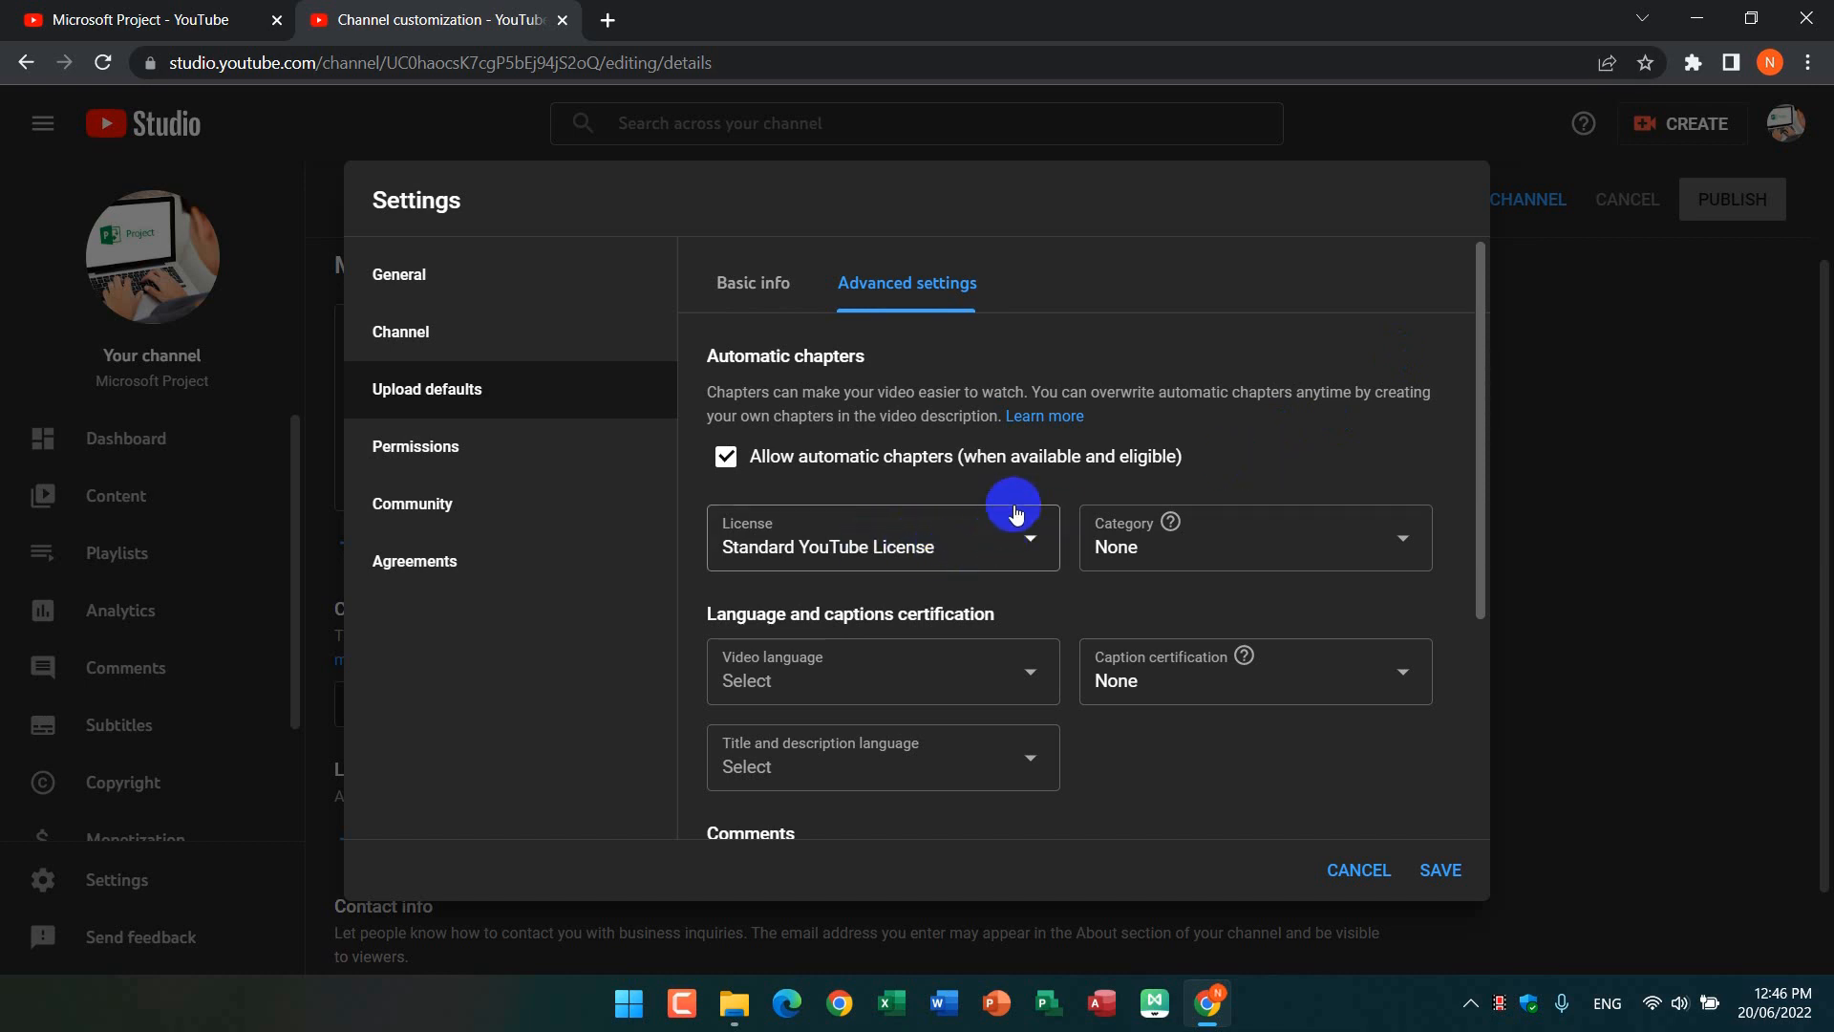
scroll(1012, 545, "down", 3)
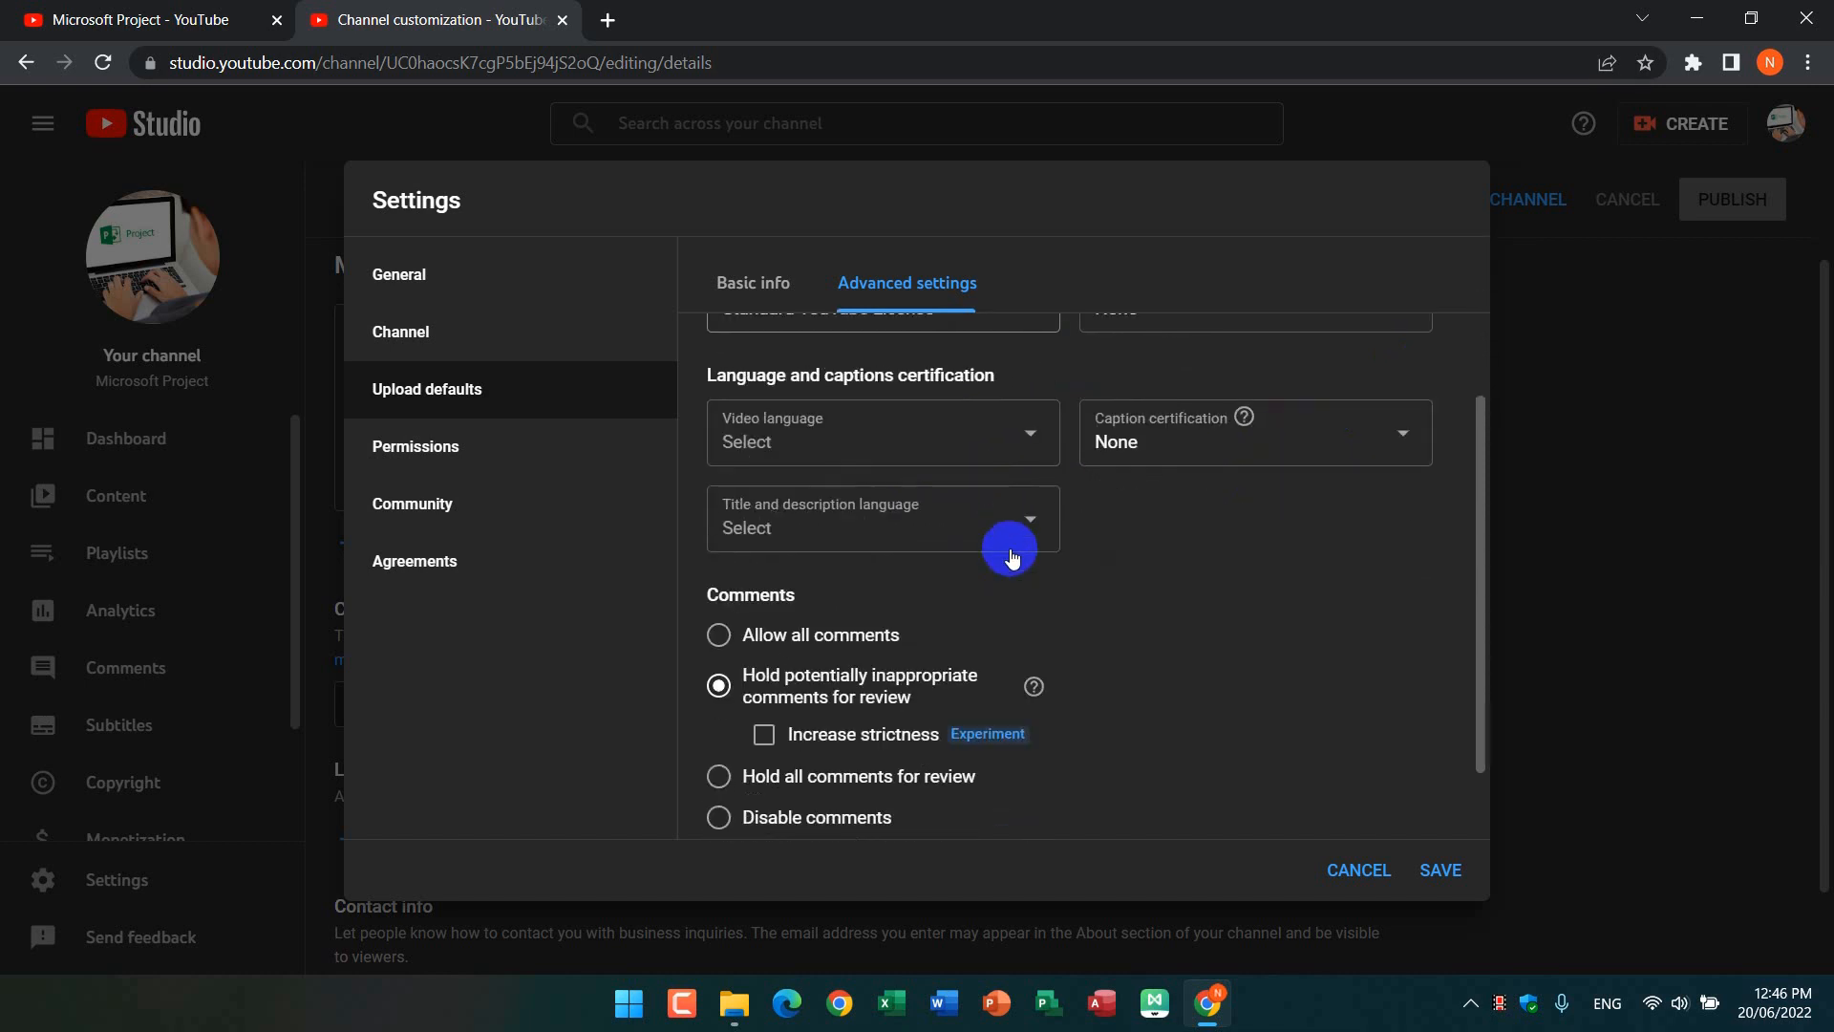
scroll(1013, 540, "down", 1)
scroll(1015, 544, "up", 4)
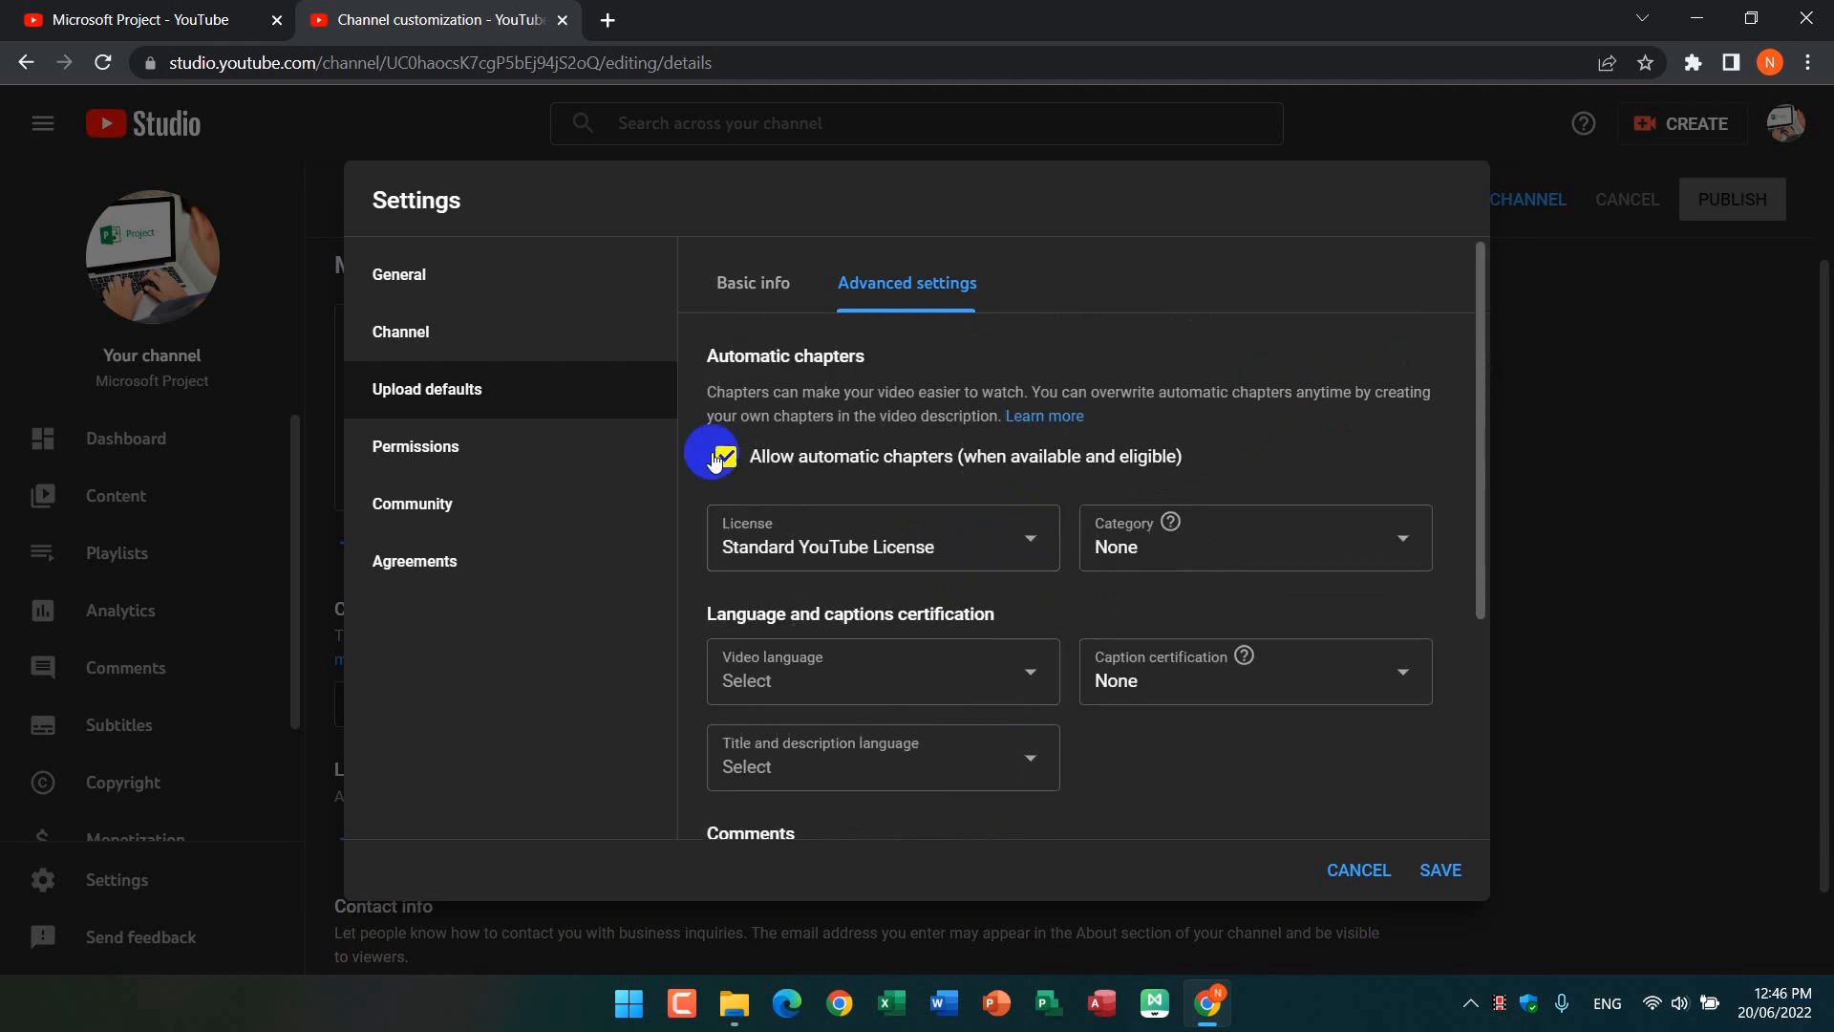
left_click(781, 285)
left_click(850, 379)
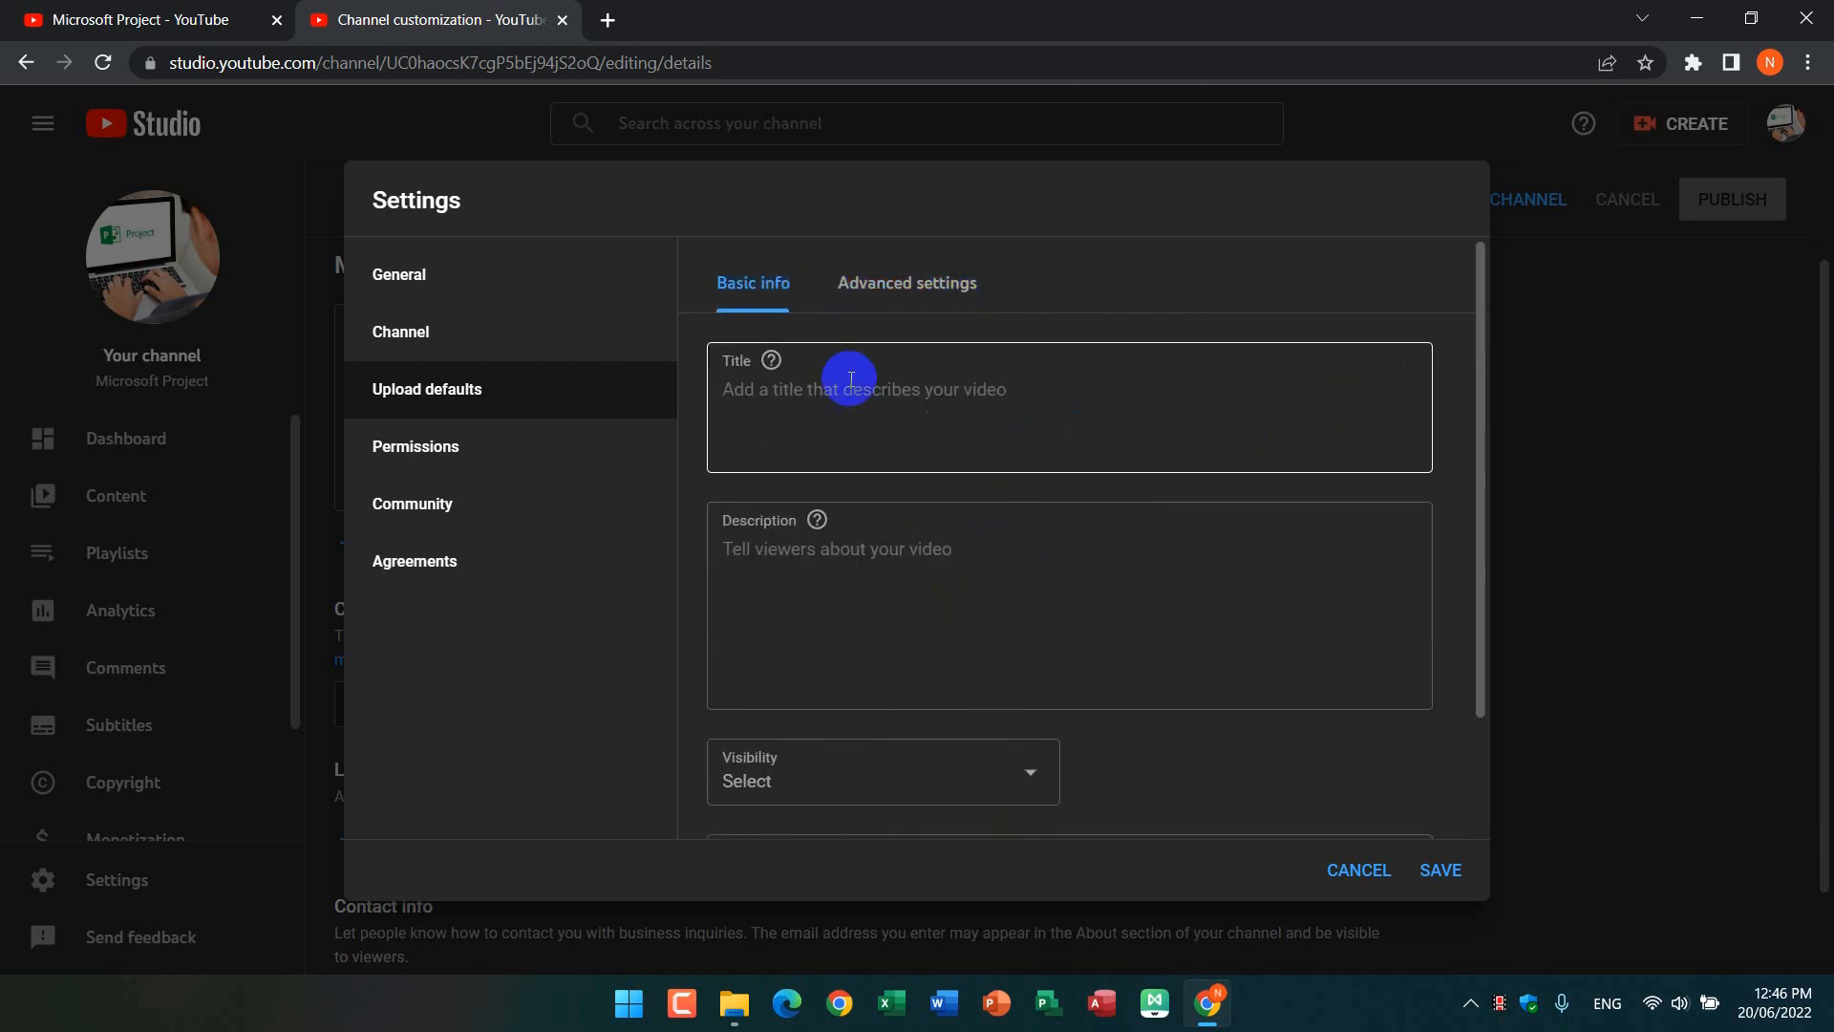
Step: Check the permissions, community and general settings, and save the Studio settings
left_click(476, 446)
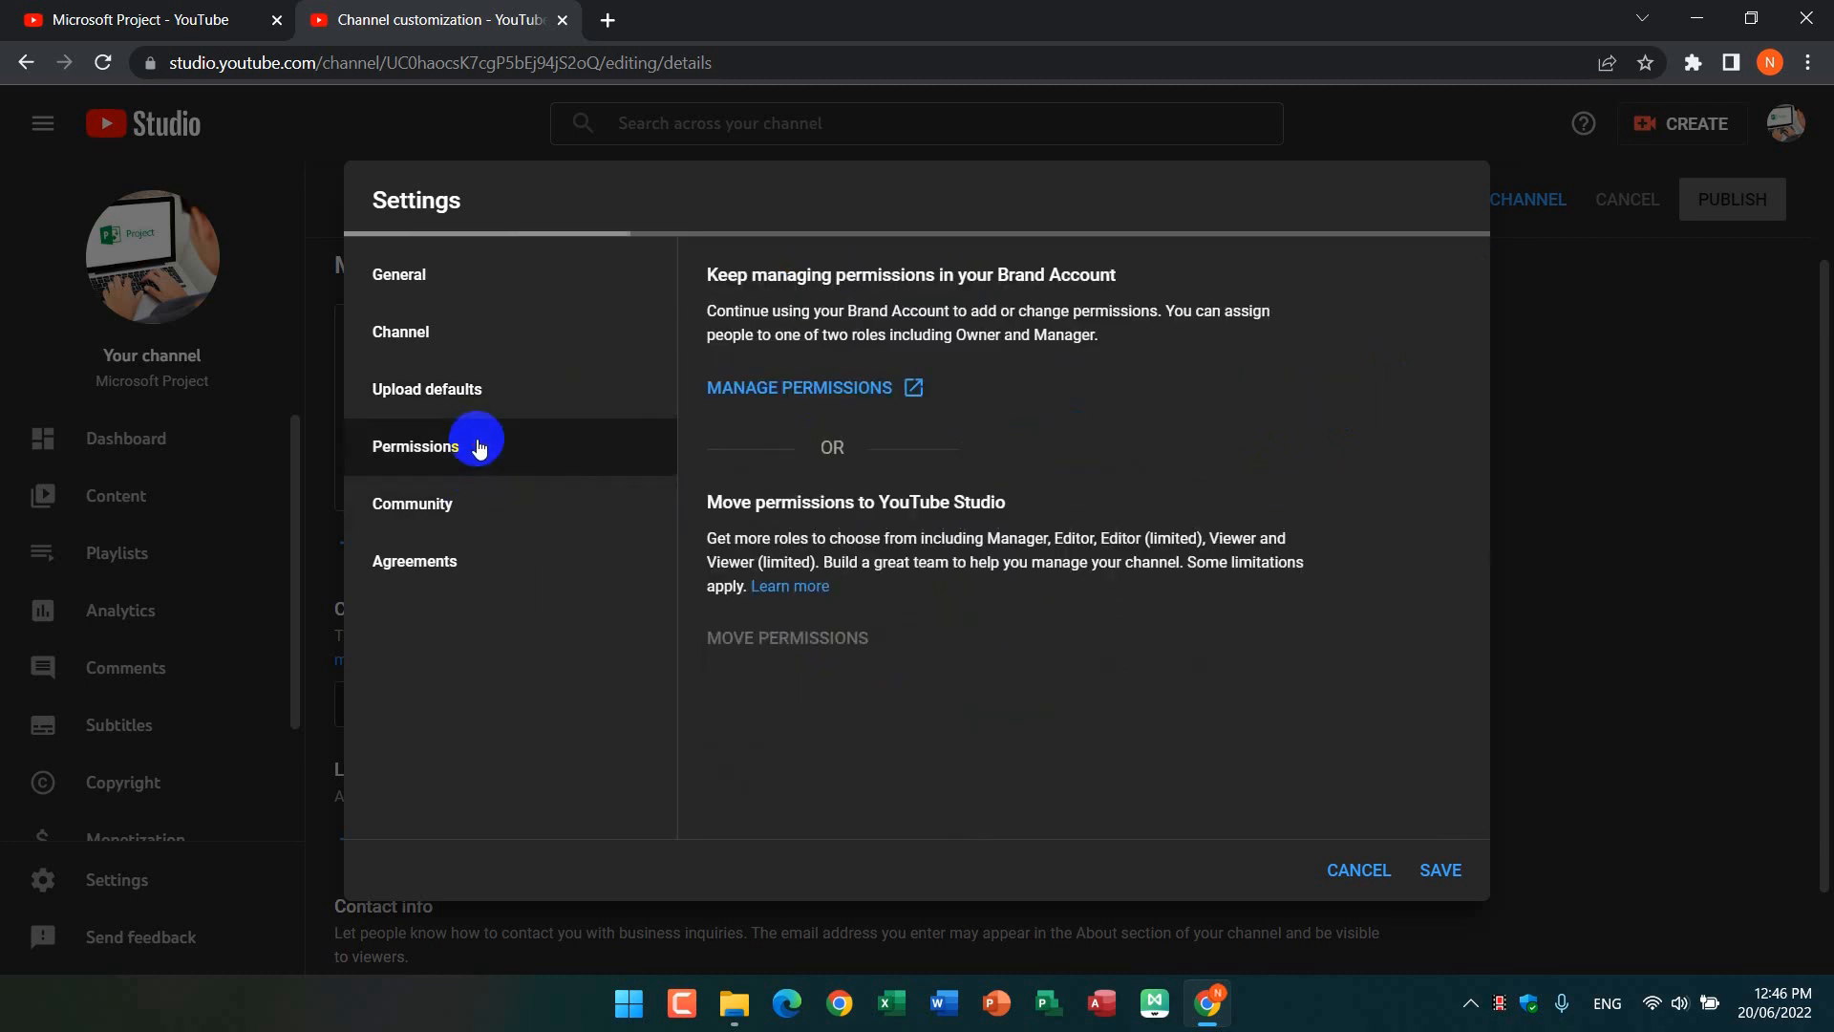
left_click(465, 513)
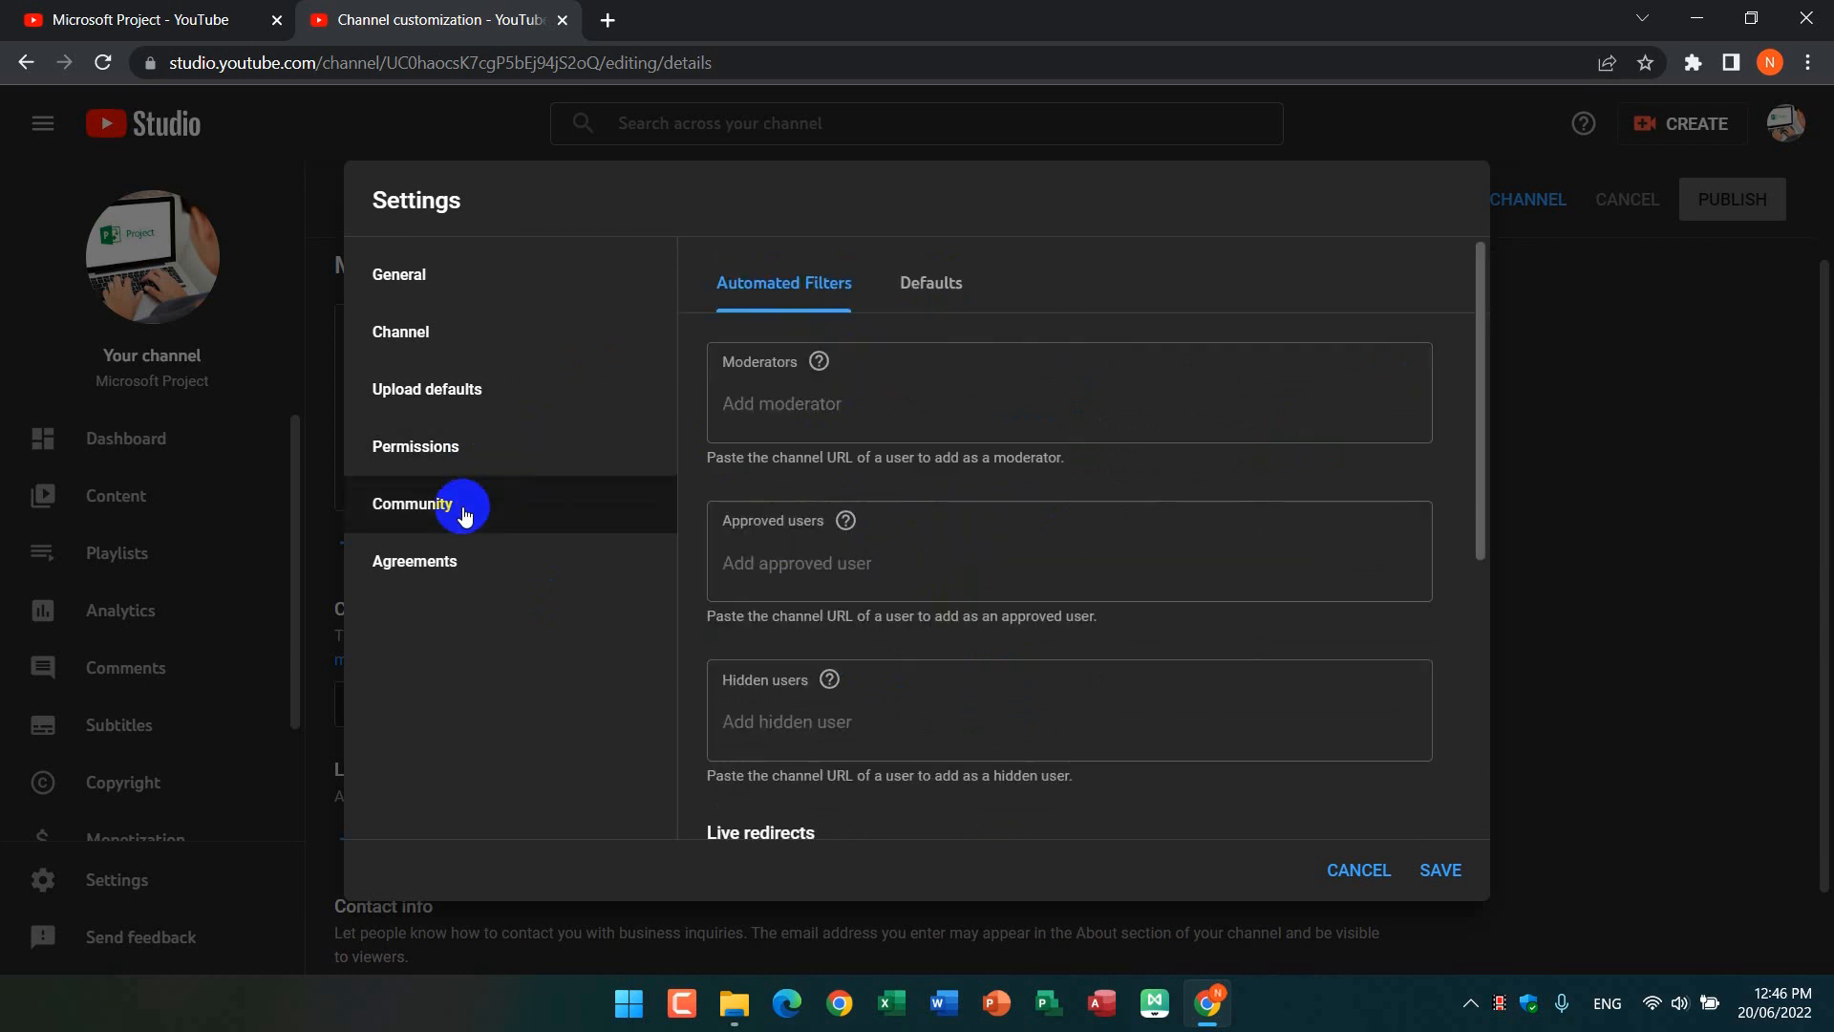
left_click(475, 292)
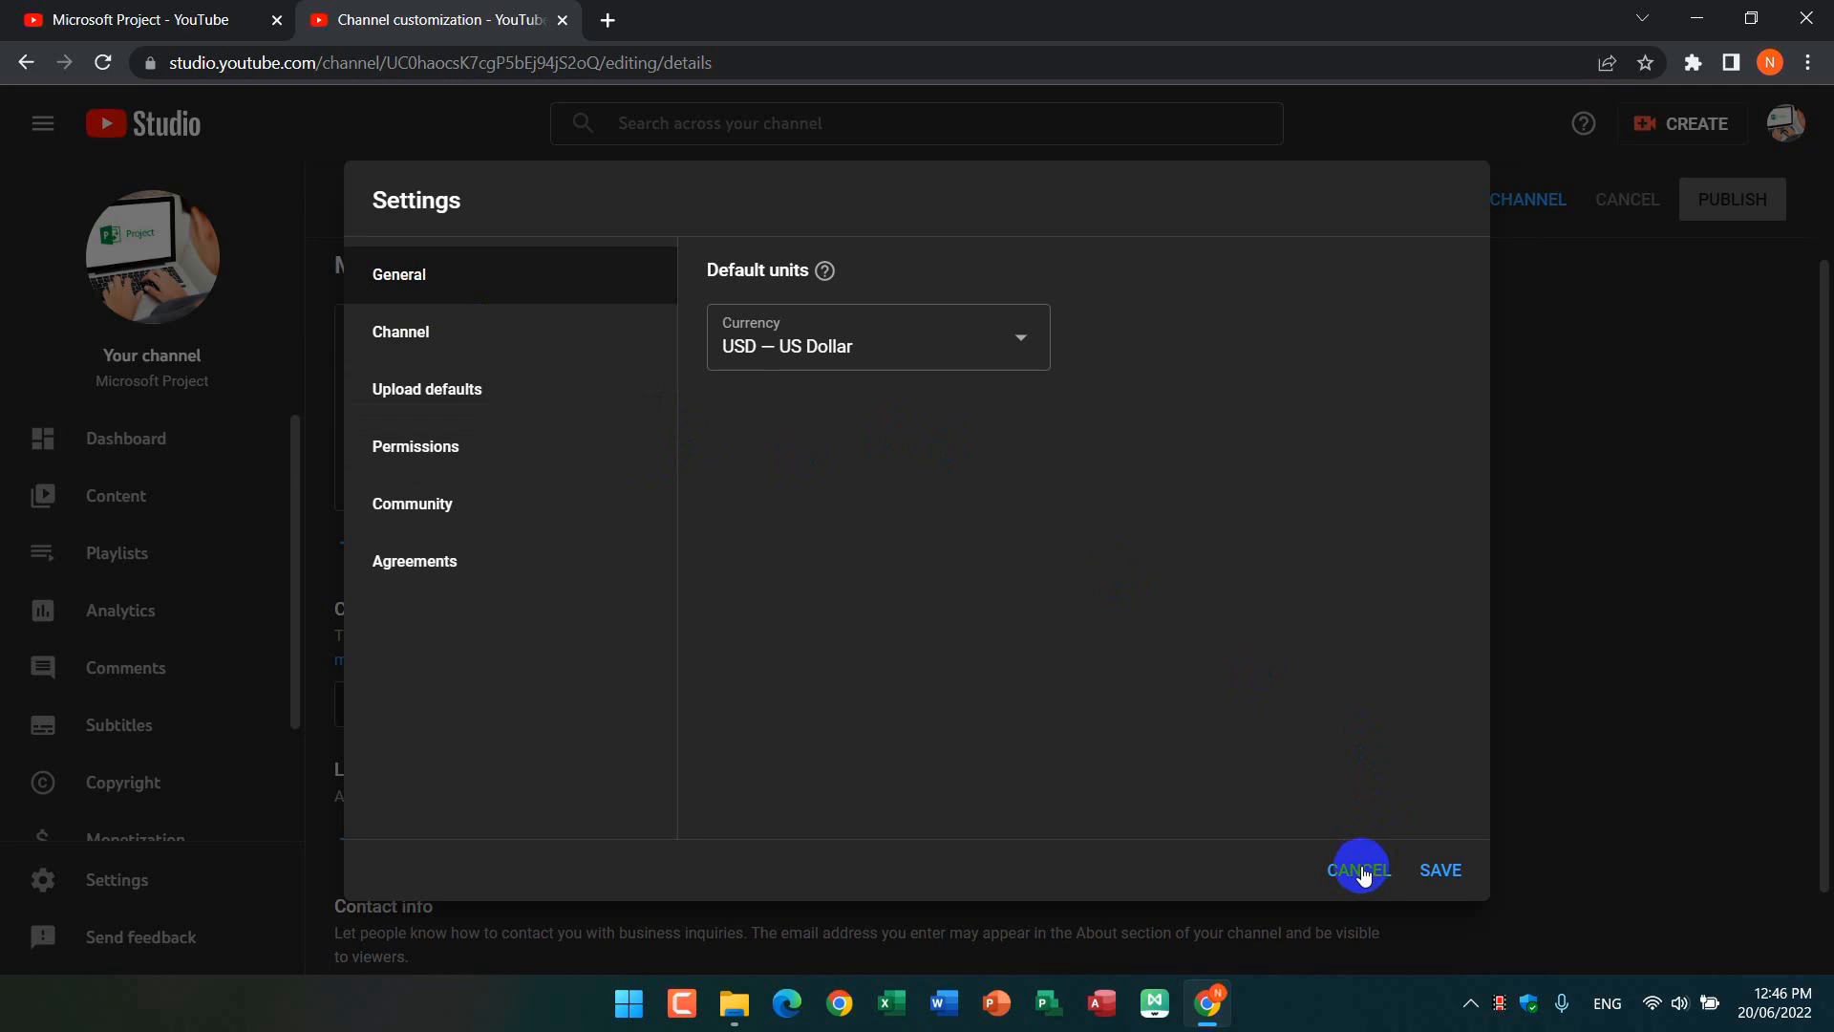
left_click(1448, 864)
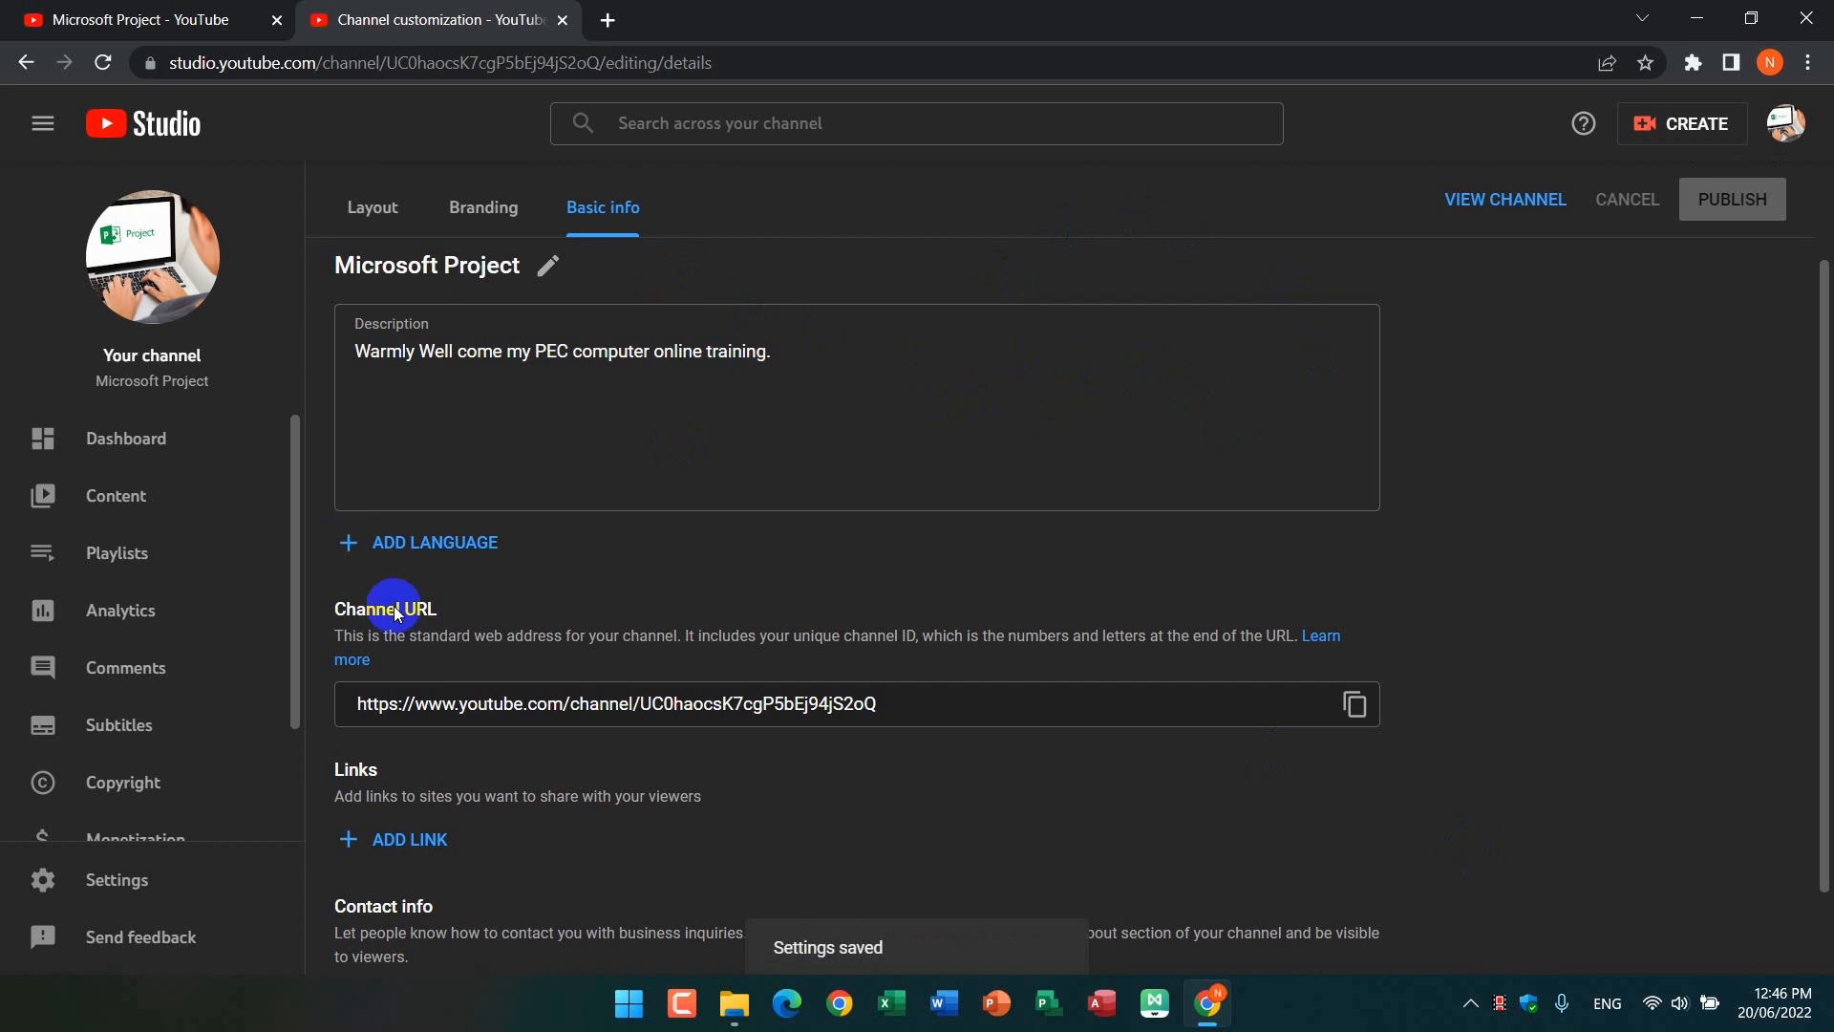
Step: Return to the Microsoft Project channel page and look over its home section
left_click(143, 19)
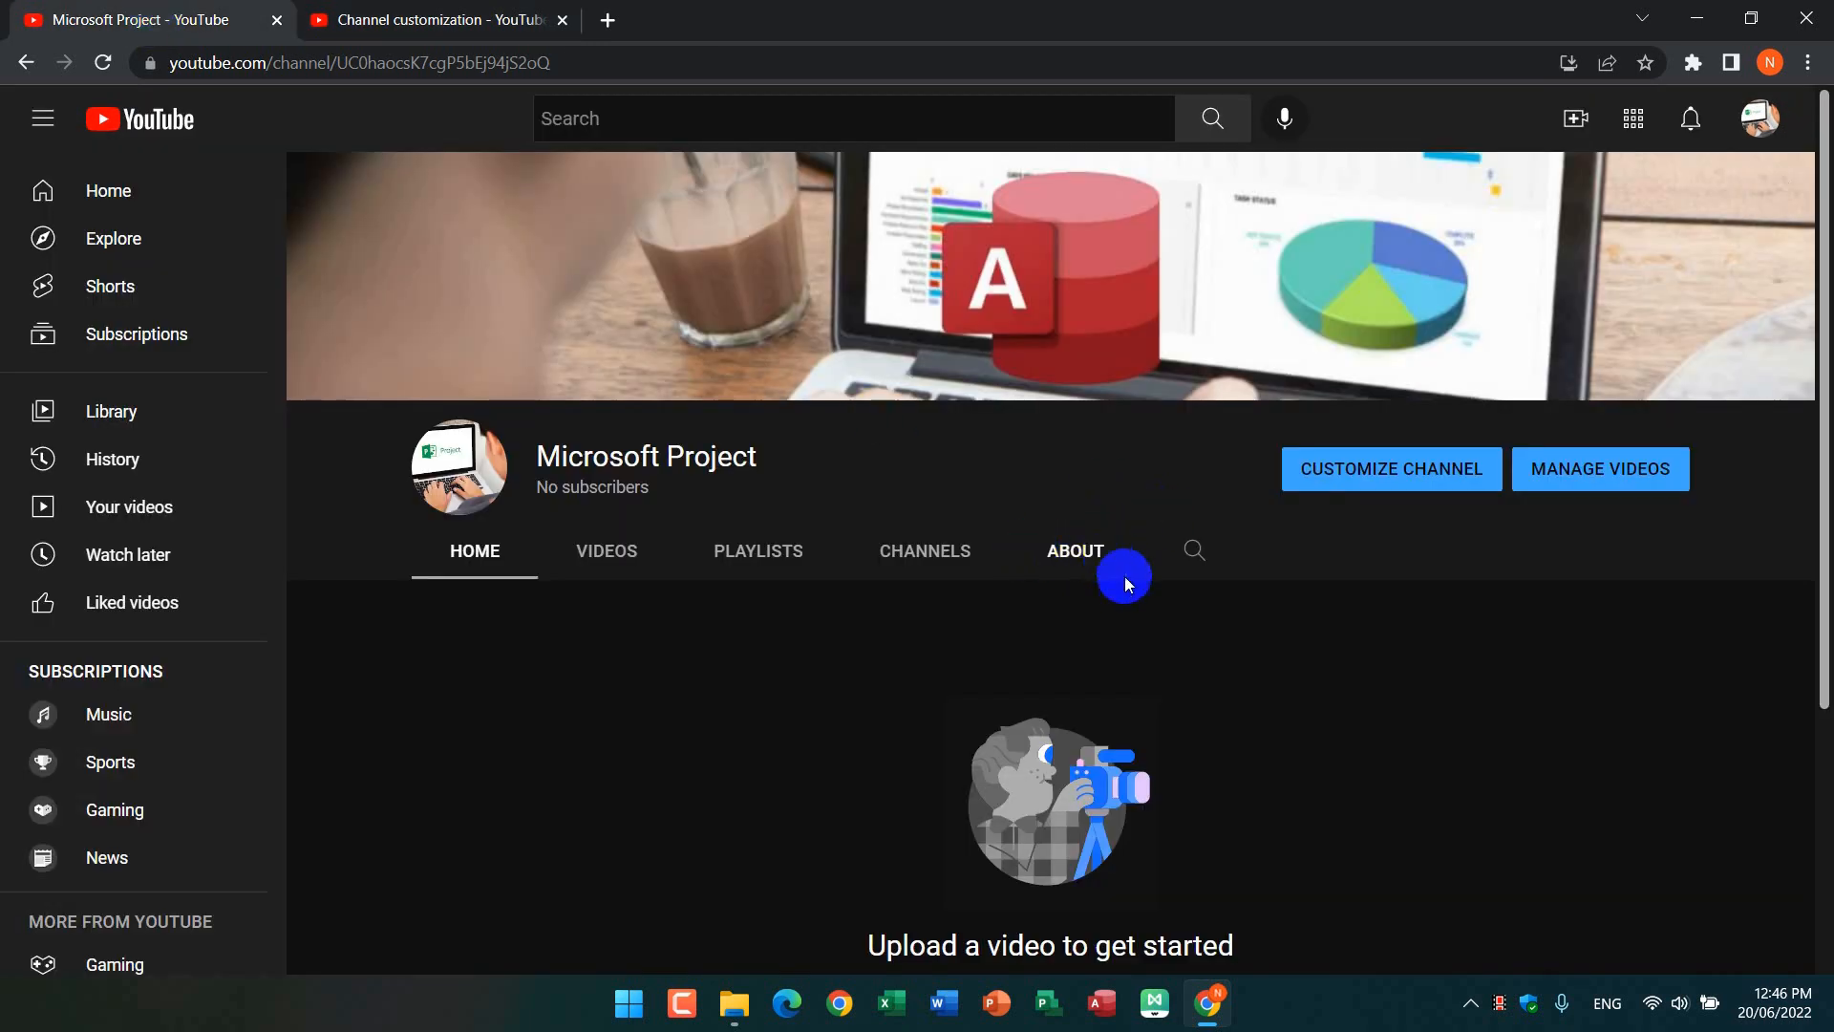
scroll(1121, 577, "down", 1)
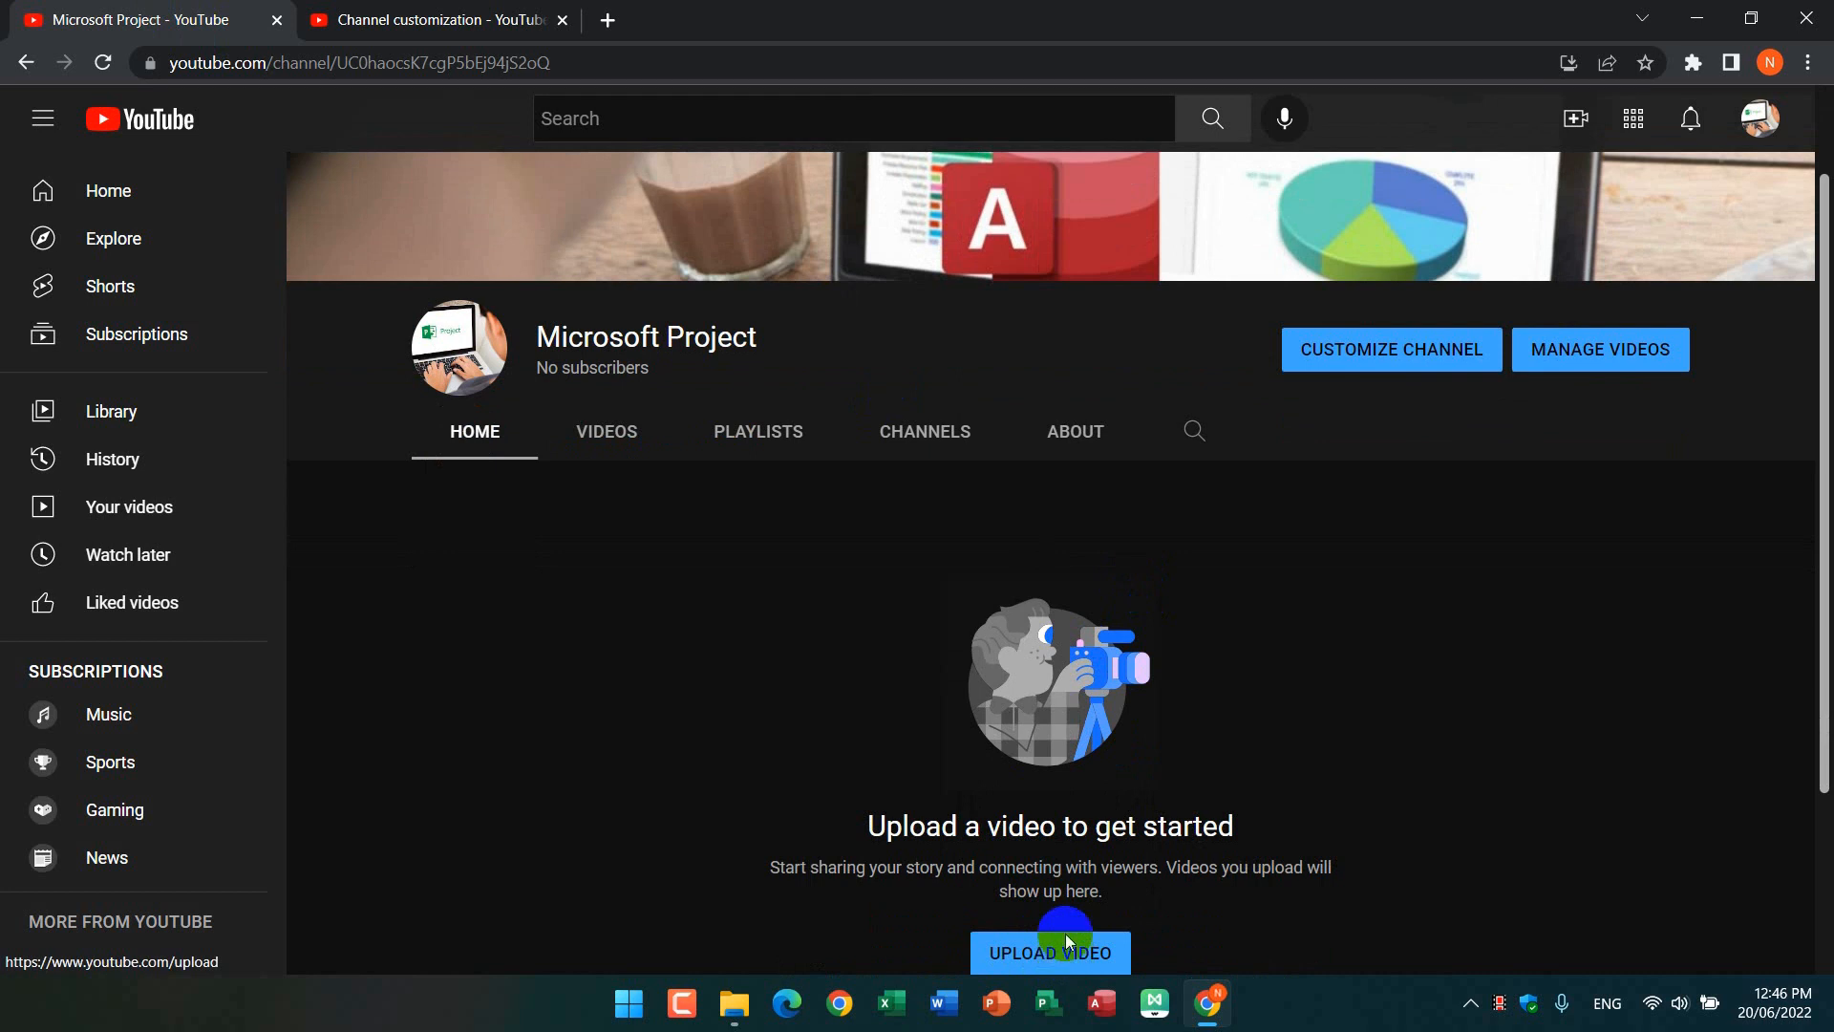
scroll(1206, 682, "up", 1)
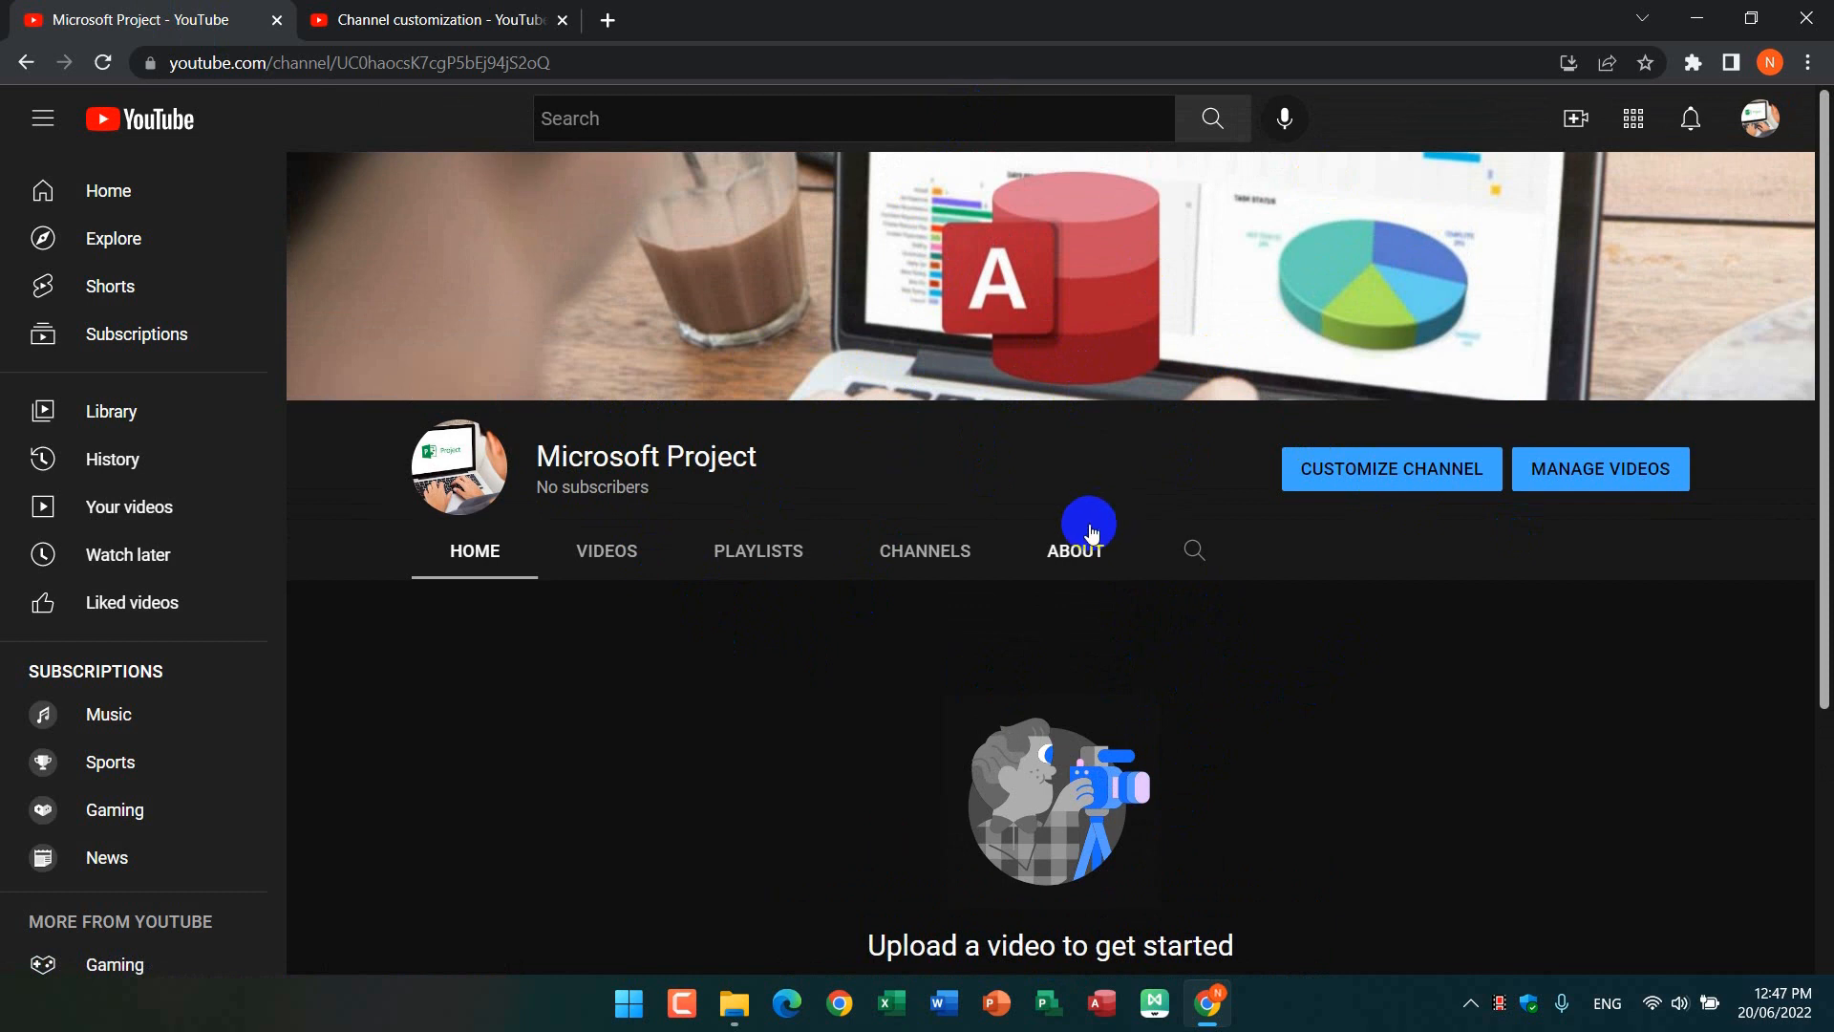
Step: Minimize the browser window to show the desktop
left_click(1694, 14)
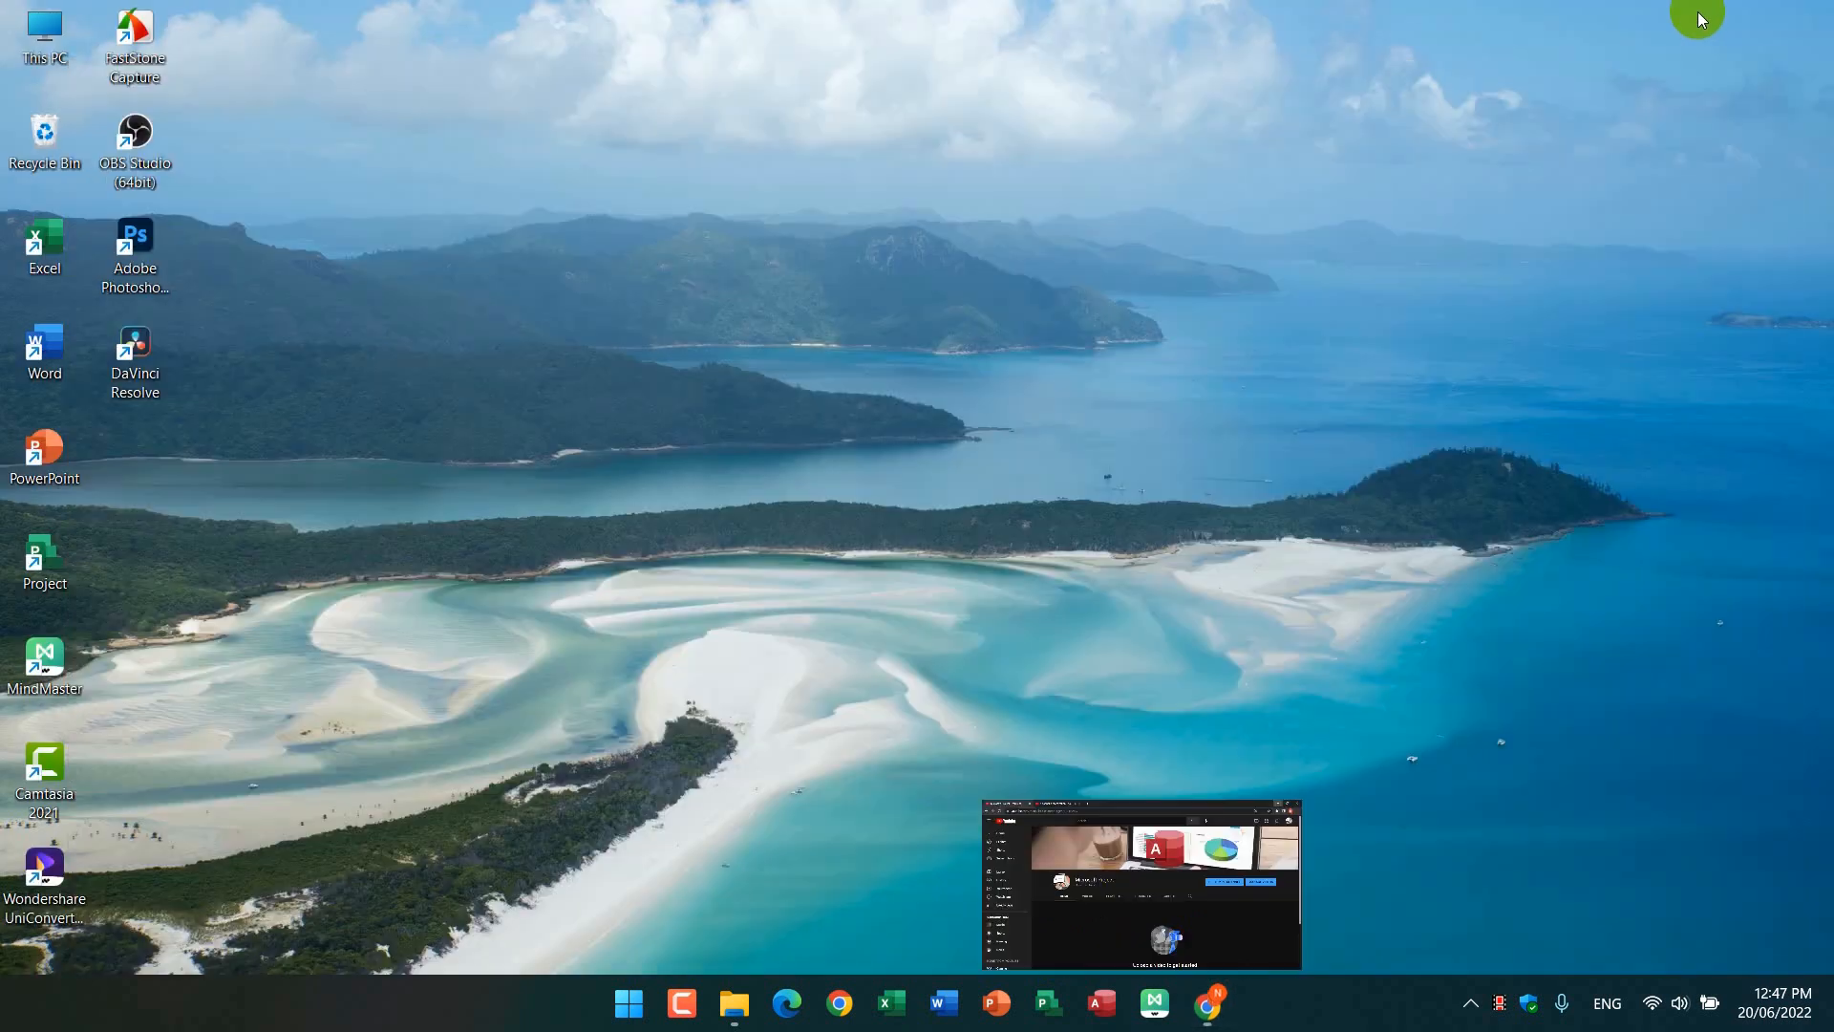
right_click(870, 260)
left_click(975, 357)
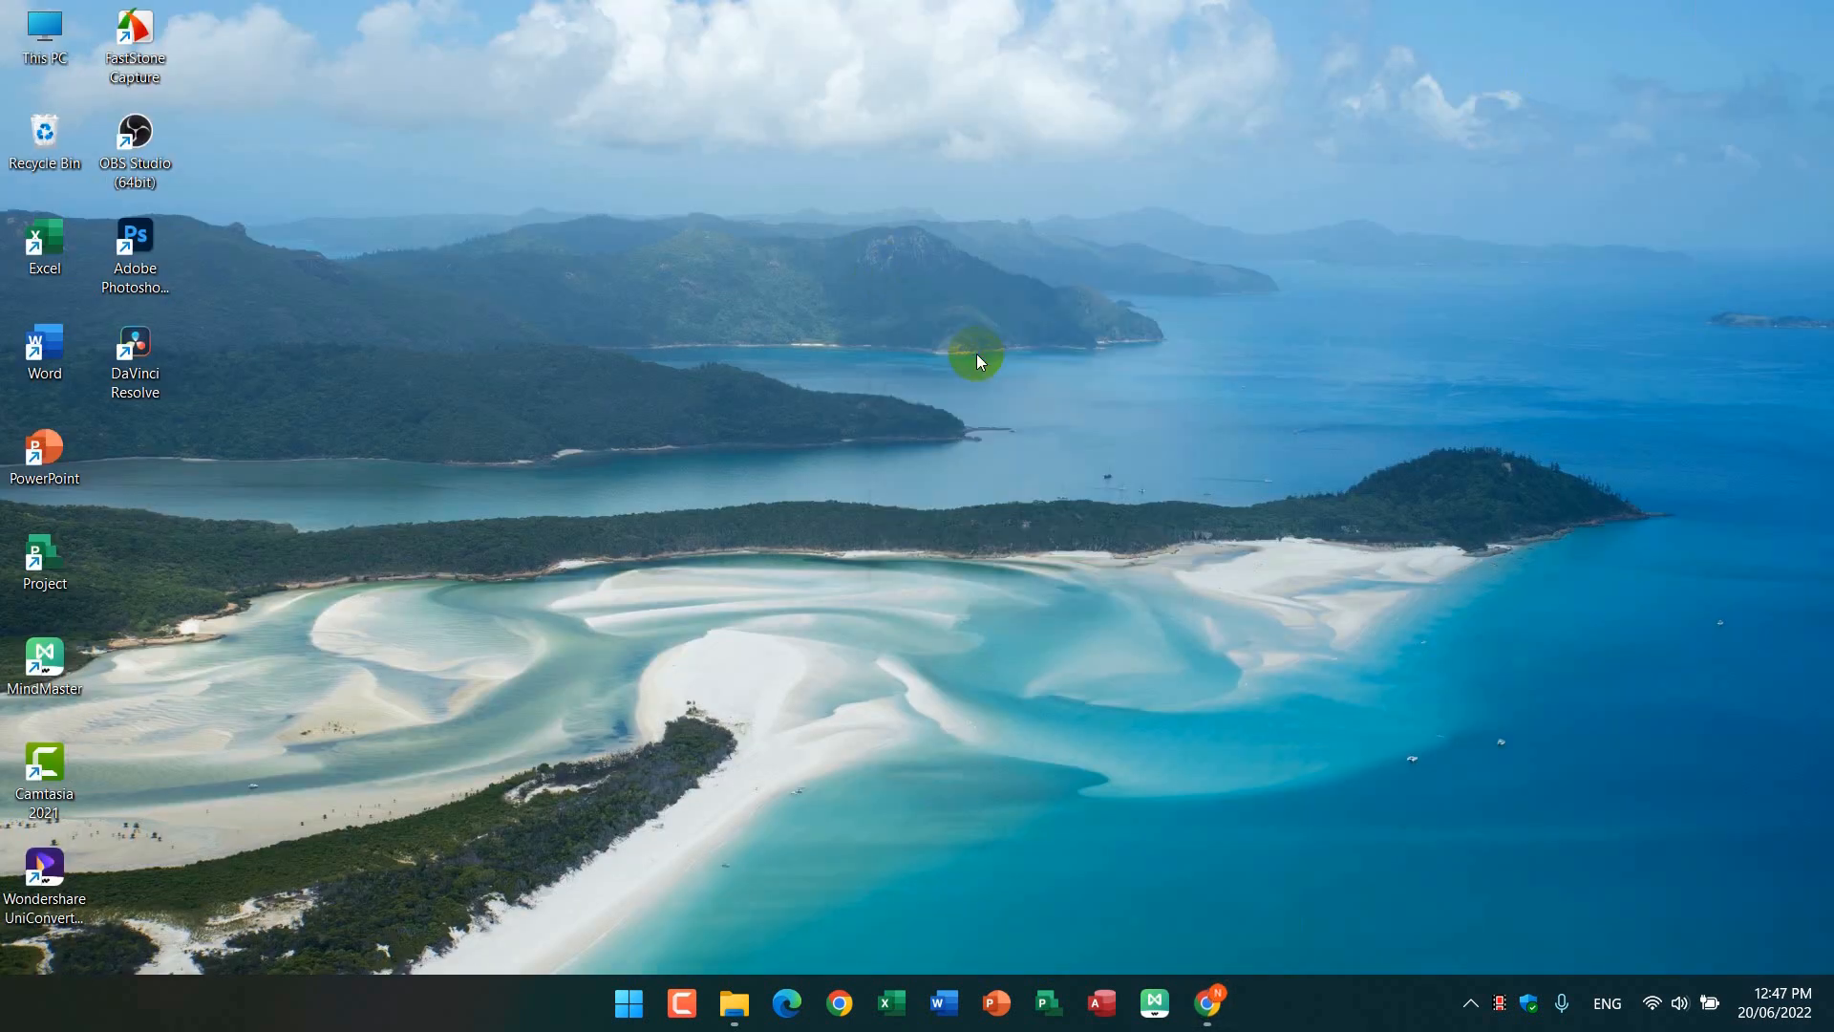